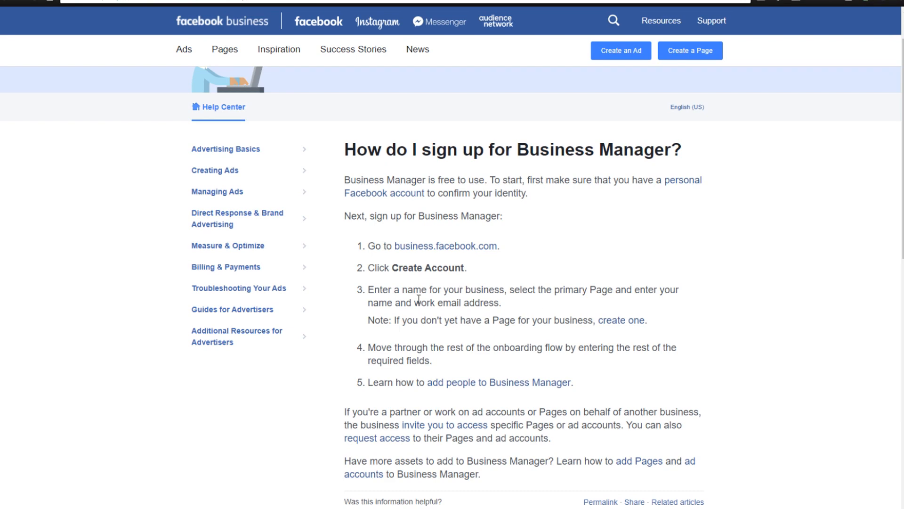
# Read the Help Center instructions for signing up for Business Manager.
pyautogui.moveTo(411, 302); pyautogui.dragTo(494, 304)
pyautogui.click(528, 305)
pyautogui.moveTo(431, 320); pyautogui.dragTo(533, 321)
pyautogui.click(547, 319)
pyautogui.scroll(-1, 446, 357)
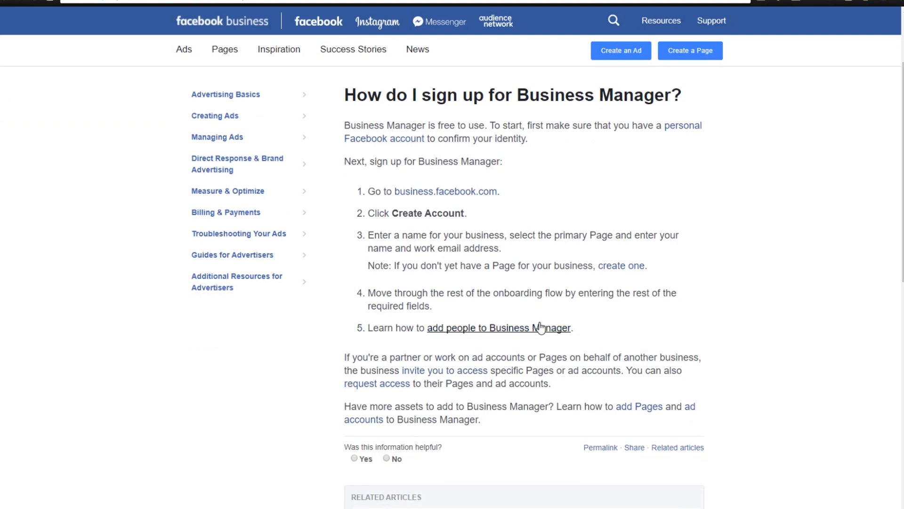
pyautogui.scroll(2, 447, 273)
pyautogui.scroll(-1, 450, 343)
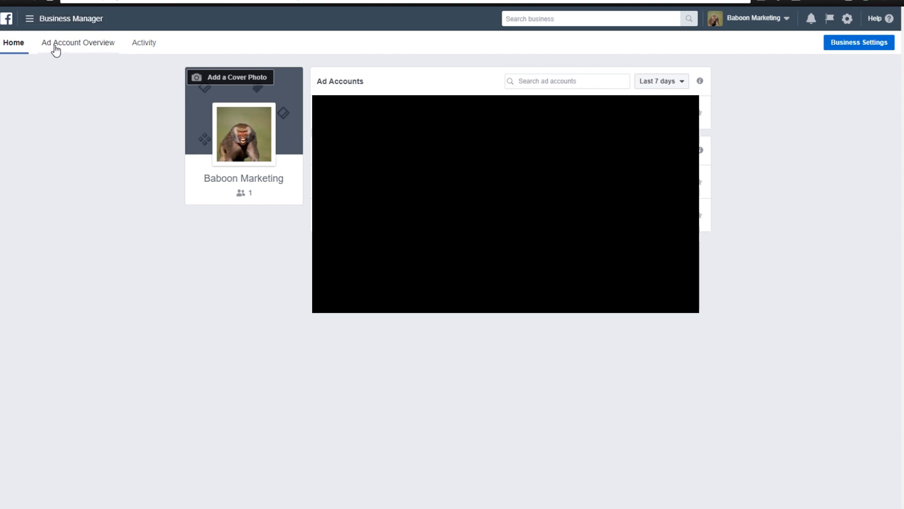
# Open the Pages section of Business Settings and start a new page of type Brand or Product.
pyautogui.click(45, 19)
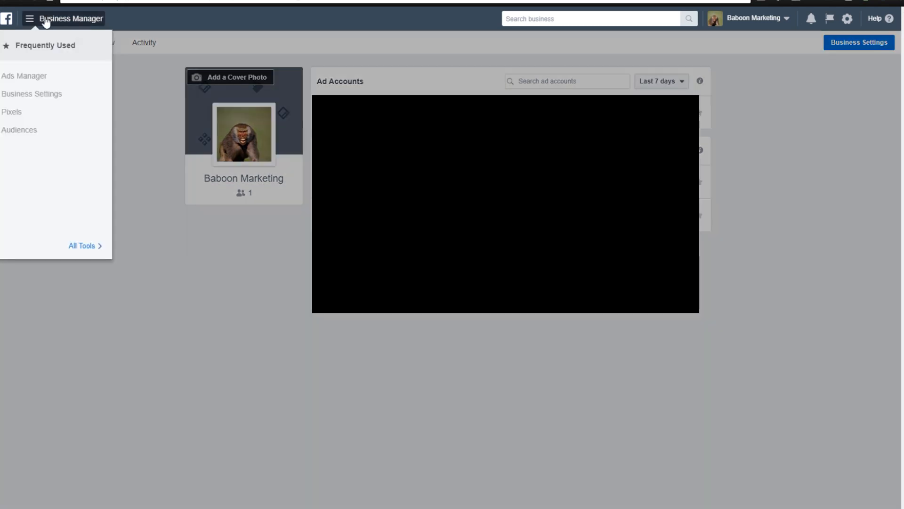
pyautogui.click(44, 96)
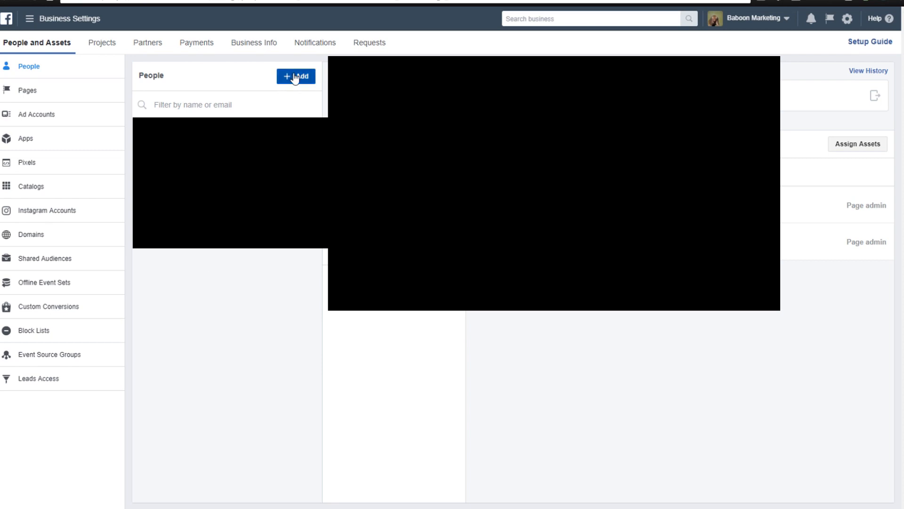
pyautogui.click(47, 98)
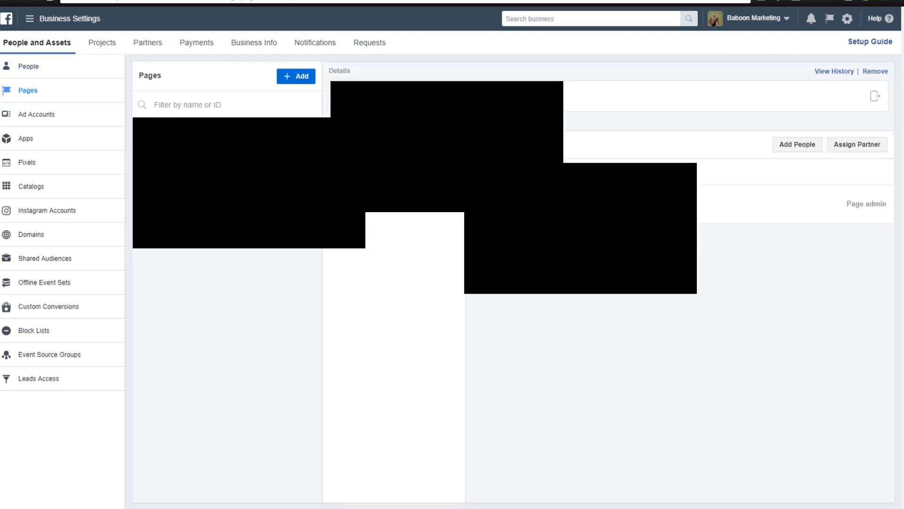
pyautogui.click(291, 80)
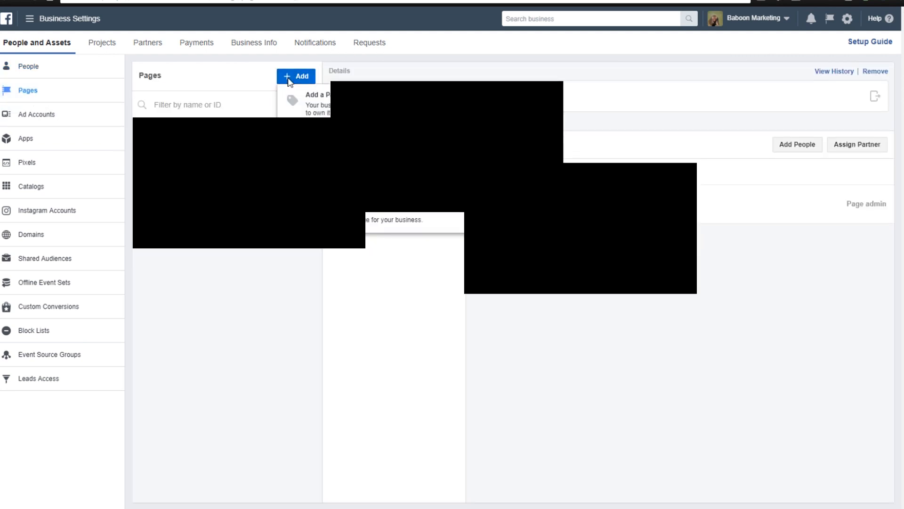
pyautogui.click(366, 207)
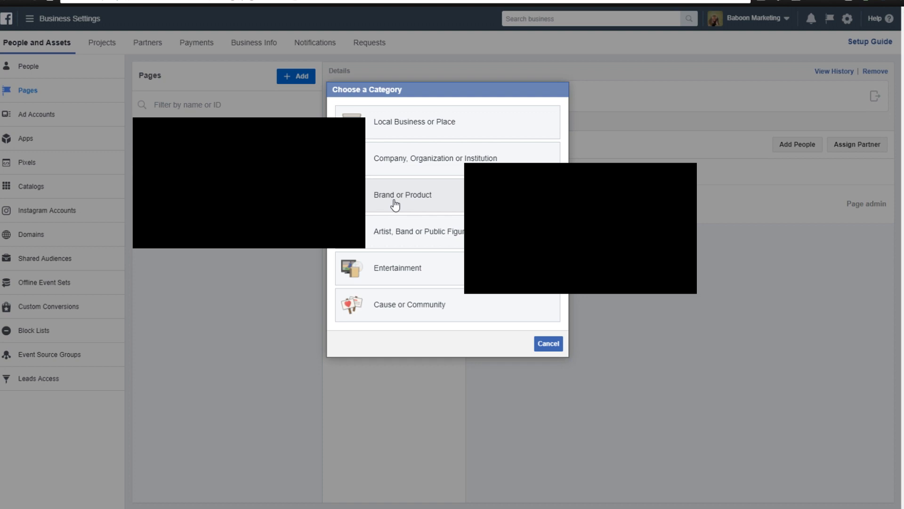
pyautogui.click(413, 191)
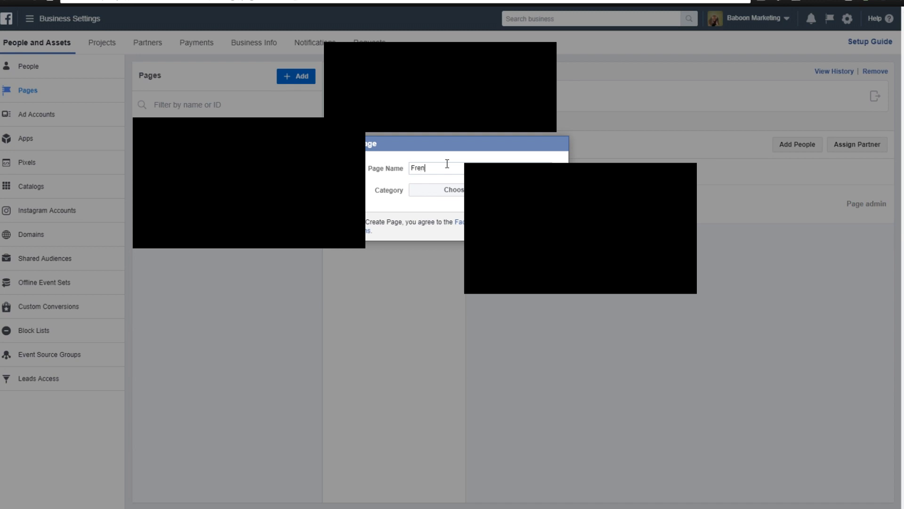
# Name the new page Frenchie Life, set its category to Pet Supplies and create it.
pyautogui.write('Frenchie Life')
pyautogui.click(448, 191)
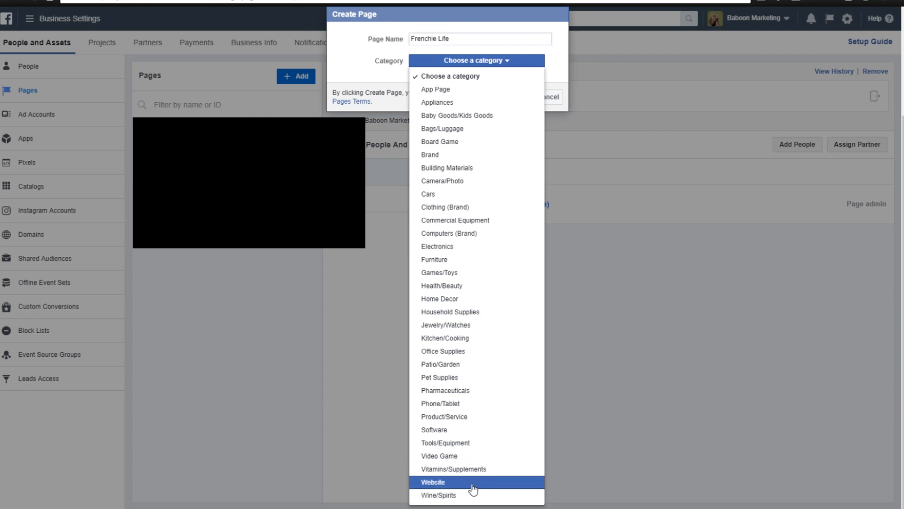
pyautogui.click(466, 377)
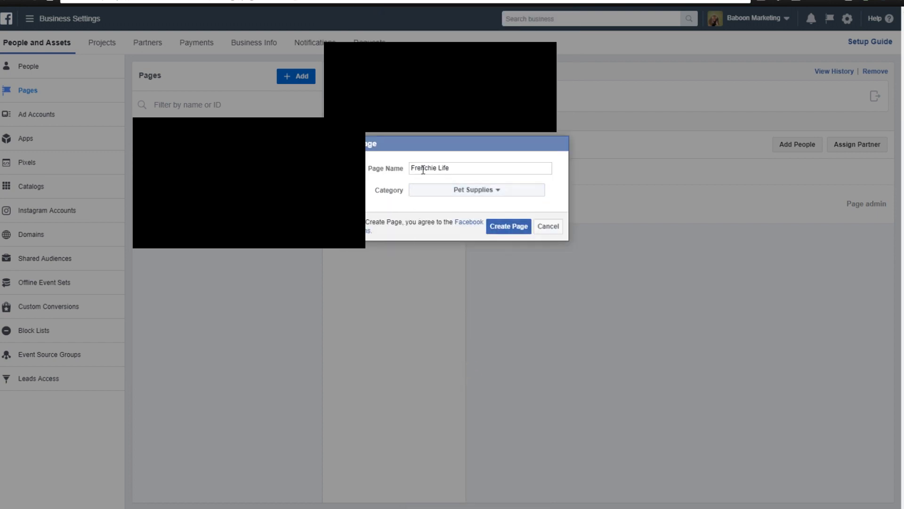
pyautogui.click(475, 193)
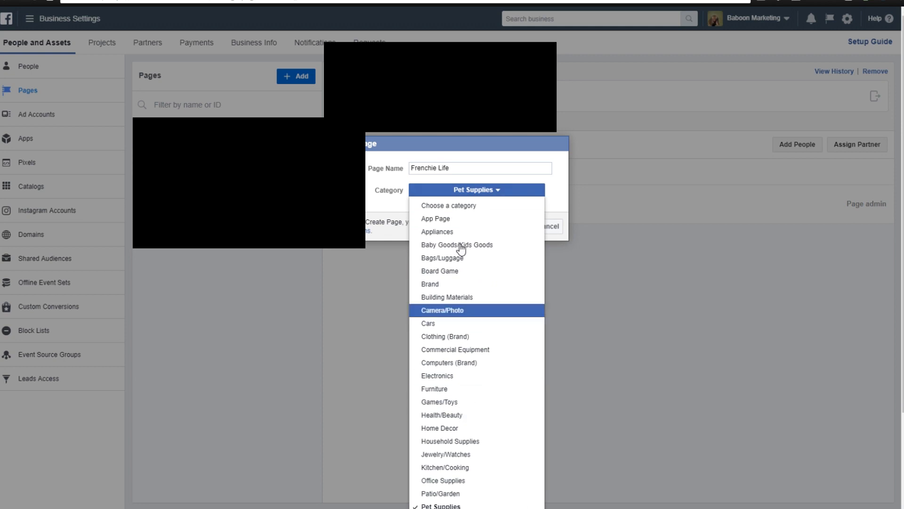
pyautogui.scroll(-3, 474, 302)
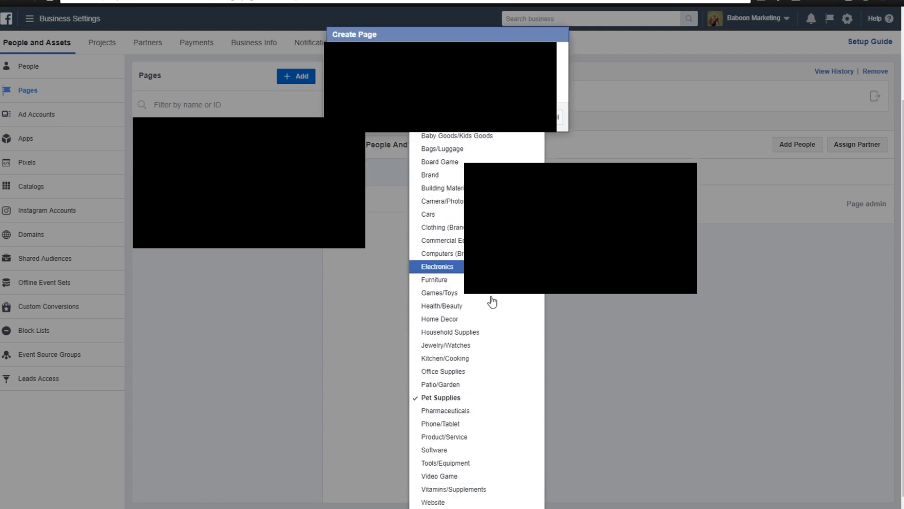
pyautogui.click(480, 397)
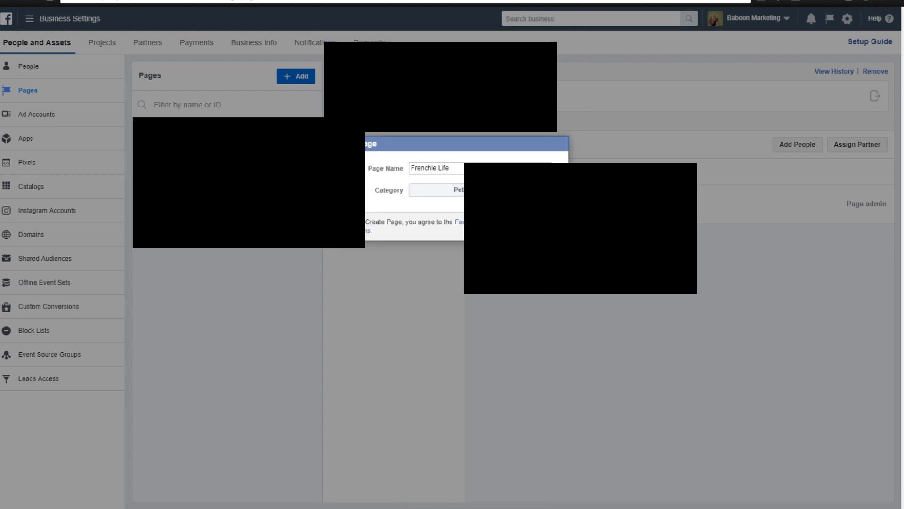
pyautogui.click(513, 226)
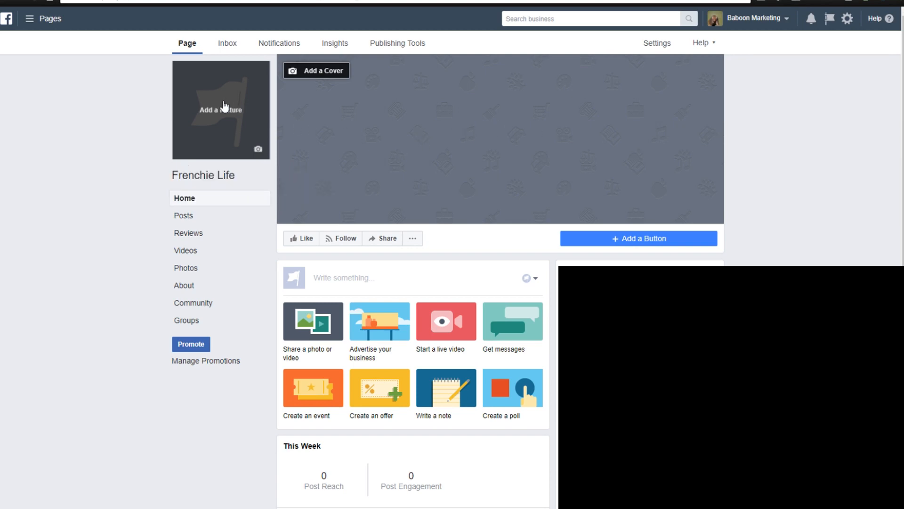
# Upload the pink French bulldog logo as the page's profile picture and dismiss the cover photo tip.
pyautogui.click(259, 150)
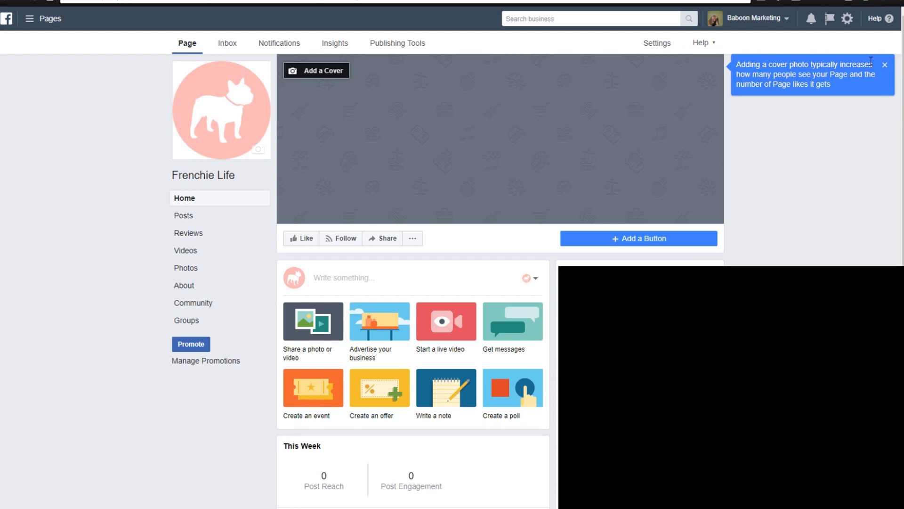
pyautogui.click(886, 66)
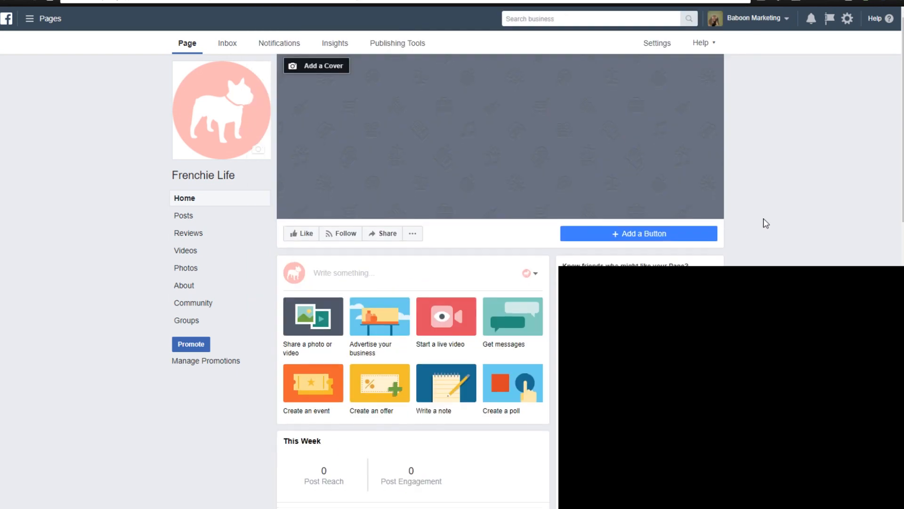
pyautogui.scroll(-2, 763, 222)
pyautogui.scroll(2, 706, 229)
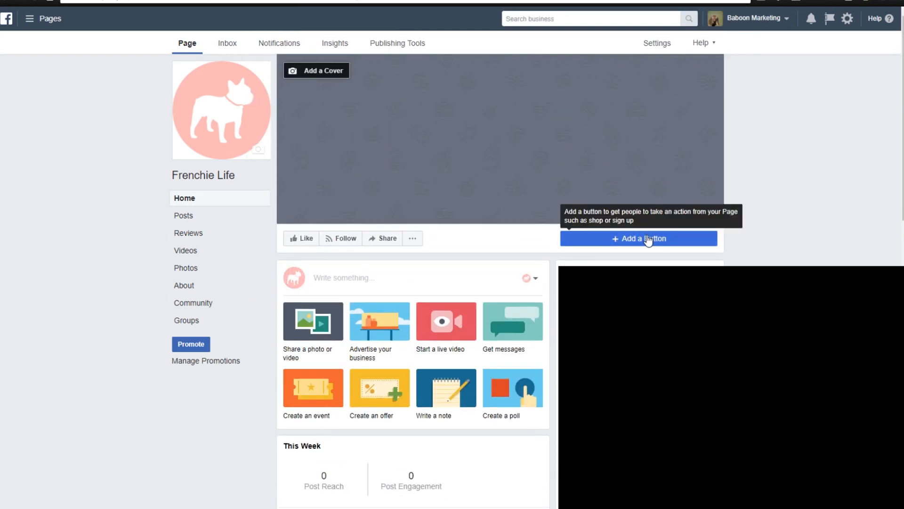
# Start adding a page button and choose Shop Now under the shopping or donation options.
pyautogui.click(657, 238)
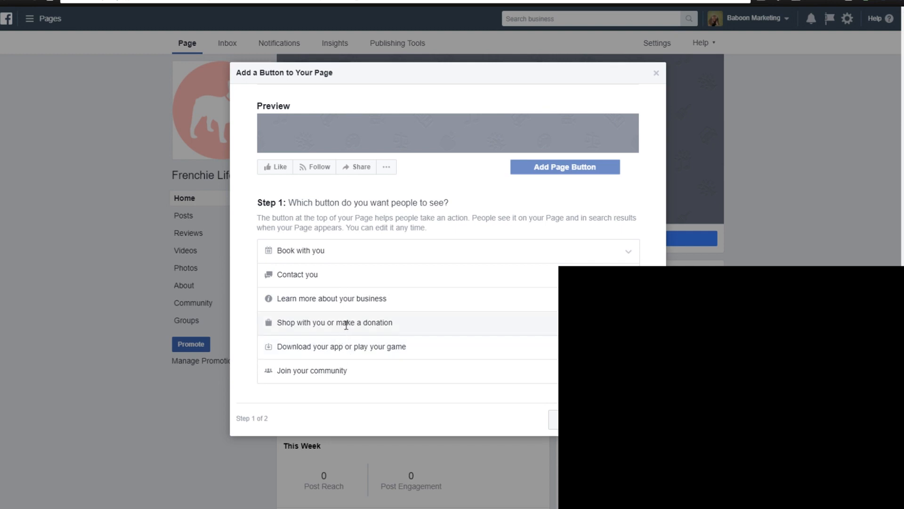
pyautogui.click(347, 323)
pyautogui.click(271, 335)
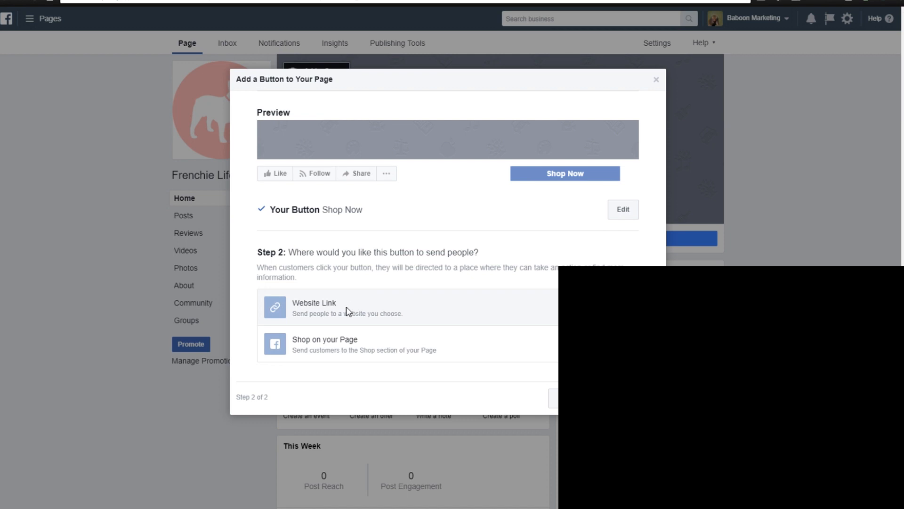
pyautogui.click(347, 309)
pyautogui.click(368, 137)
pyautogui.write('www.frenchielife.myshopify.com')
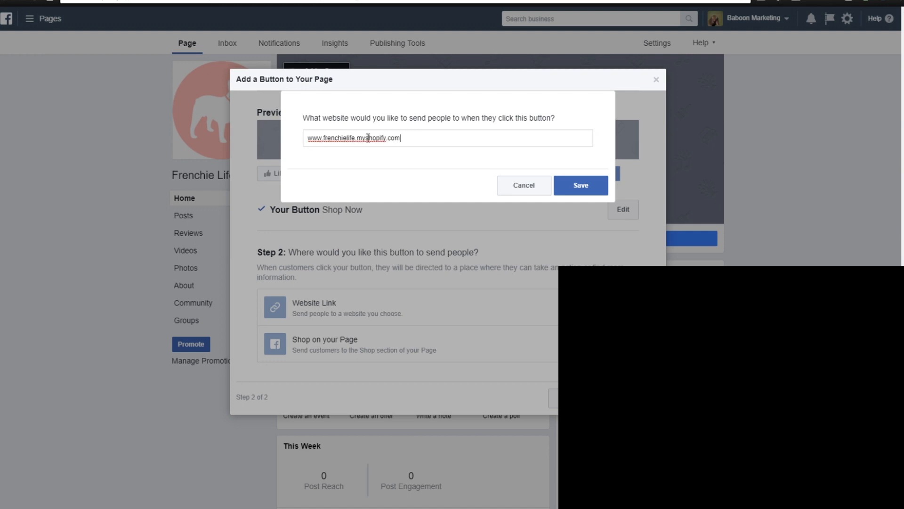
pyautogui.click(563, 191)
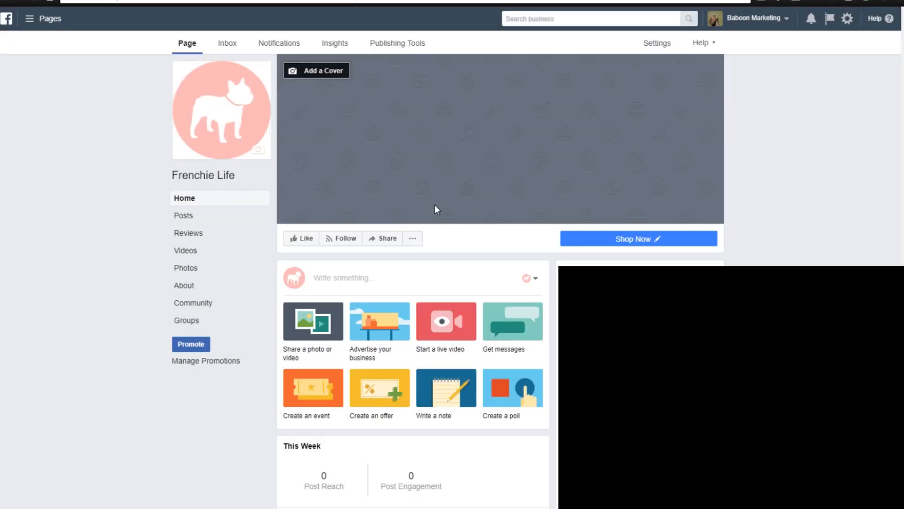
# Test the Shop Now button, look through the linked store's home page and return to the Facebook page.
pyautogui.click(596, 238)
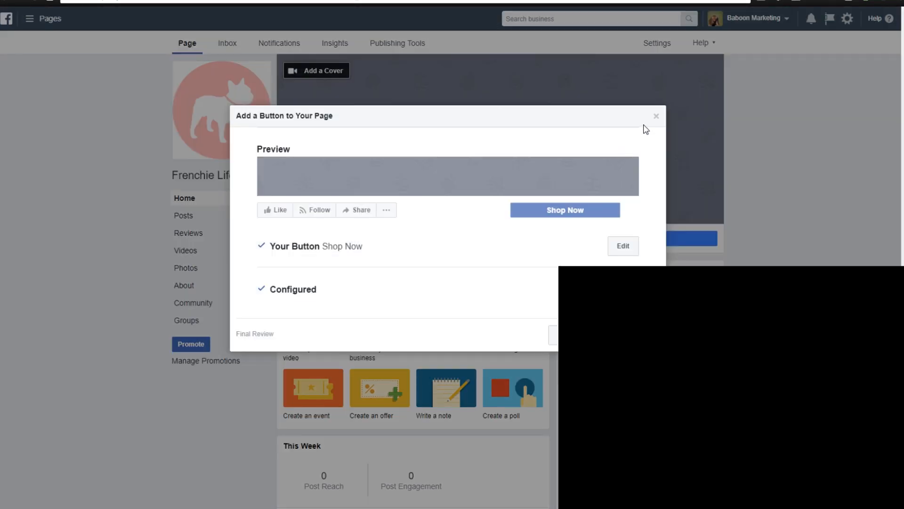
pyautogui.click(655, 116)
pyautogui.click(584, 259)
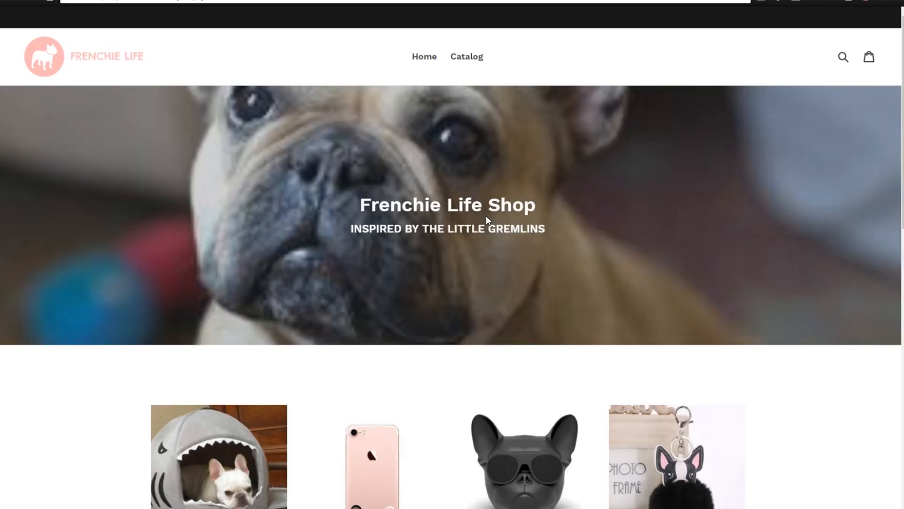
pyautogui.scroll(-10, 501, 212)
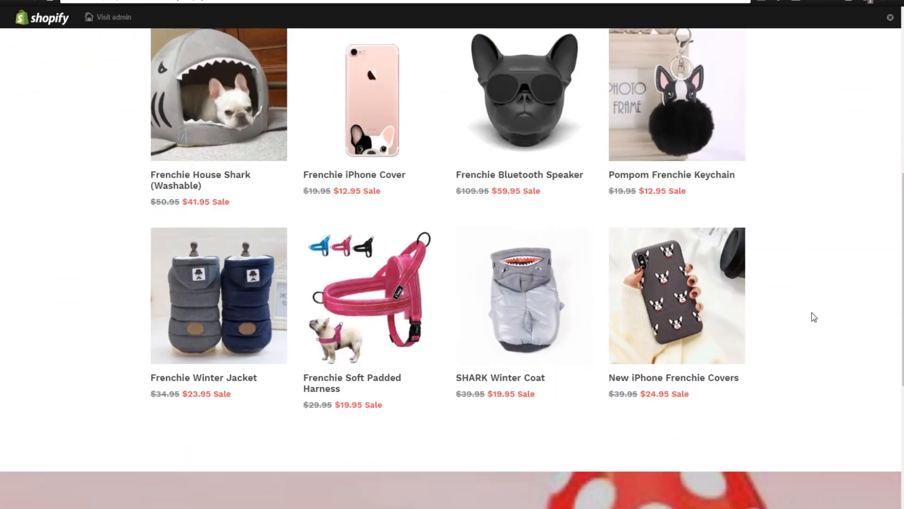
pyautogui.scroll(12, 812, 311)
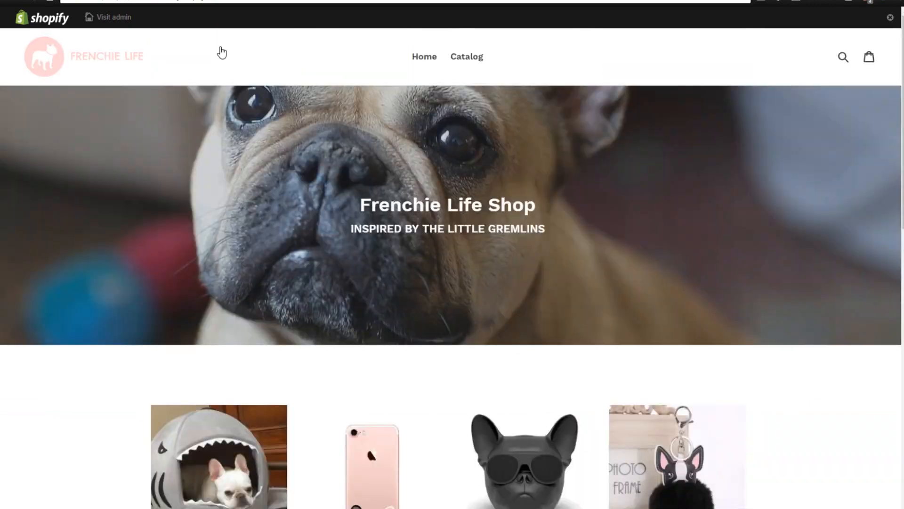
pyautogui.click(165, 1)
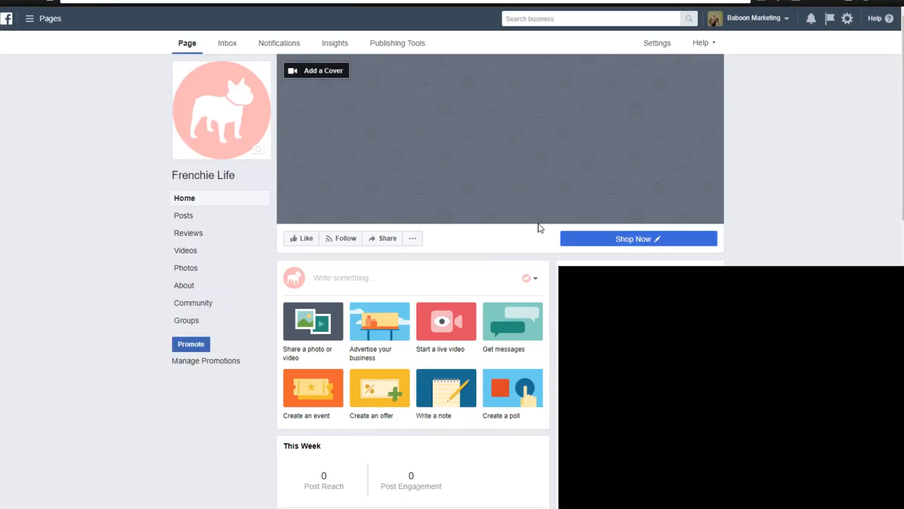
# Add the French bulldog photo as the page's cover image.
pyautogui.scroll(-4, 791, 190)
pyautogui.scroll(4, 791, 190)
pyautogui.click(336, 71)
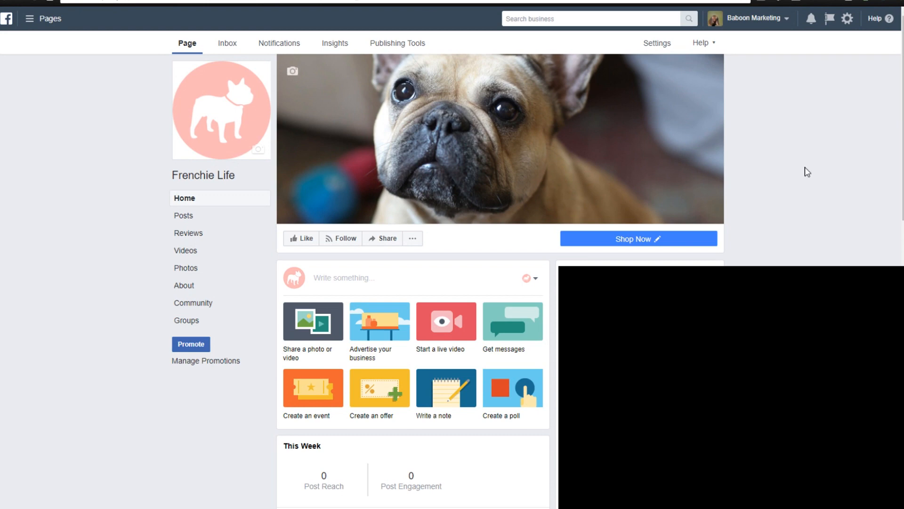
pyautogui.scroll(-3, 807, 172)
pyautogui.scroll(3, 807, 172)
pyautogui.moveTo(654, 243)
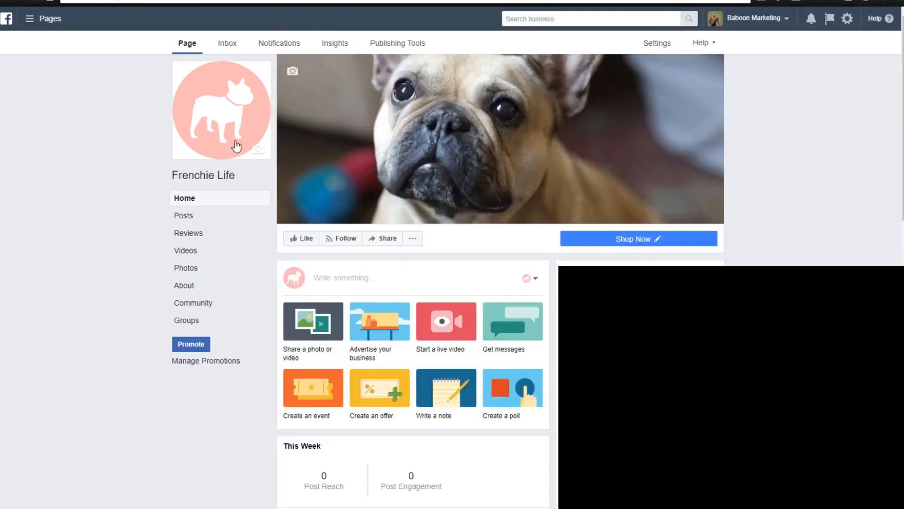
pyautogui.click(226, 142)
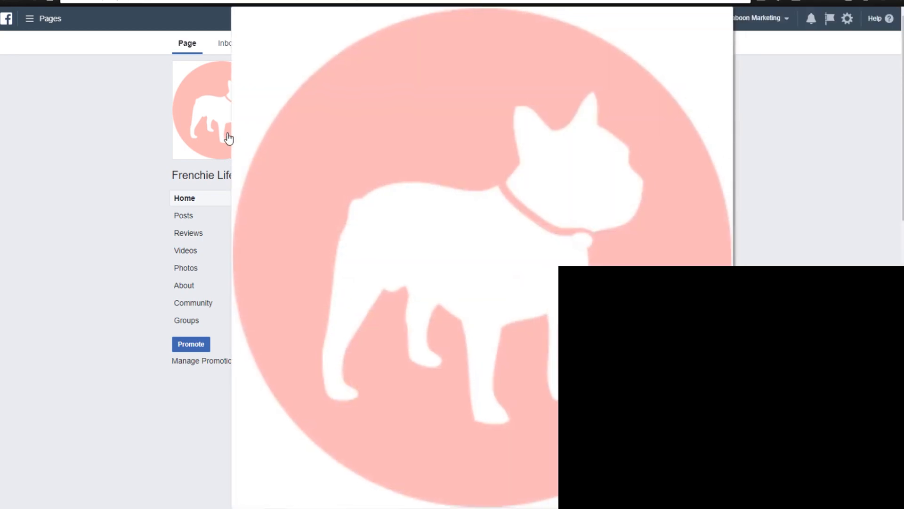
pyautogui.scroll(-8, 688, 259)
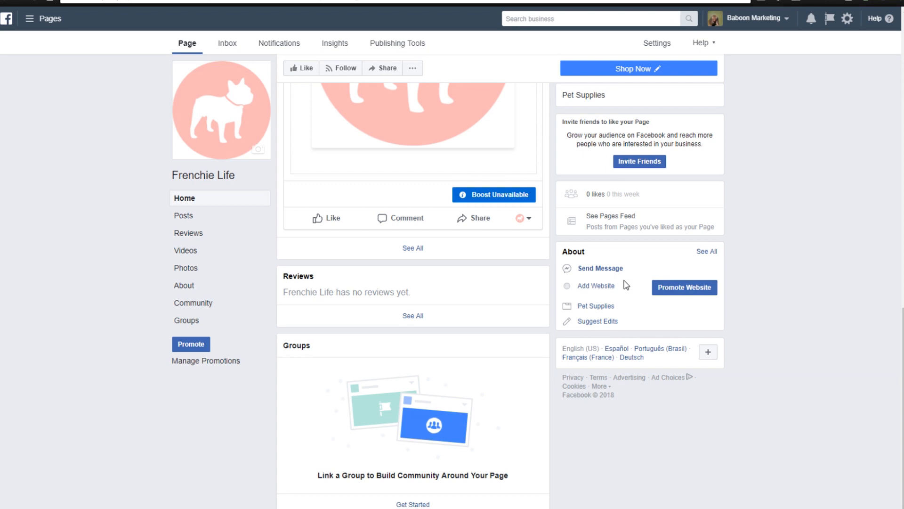
pyautogui.click(607, 288)
pyautogui.click(404, 198)
pyautogui.write('www.')
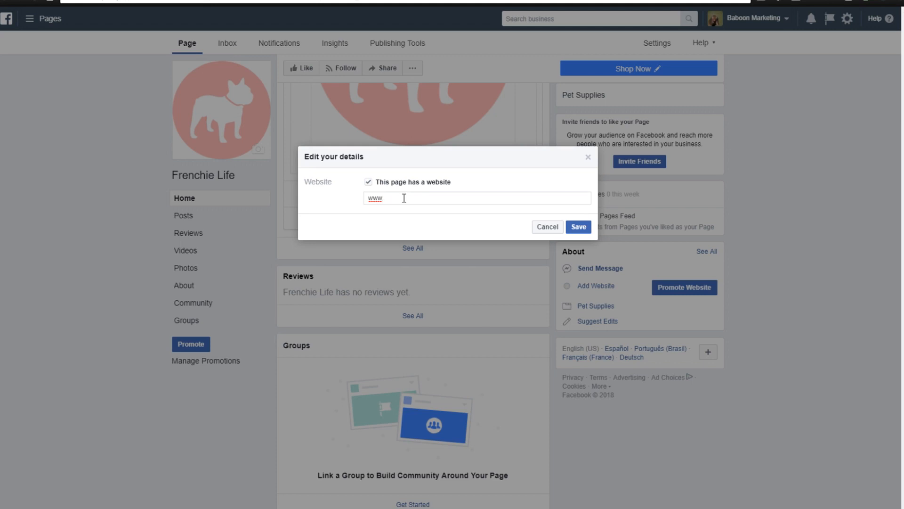
pyautogui.write('frenchielife.myshopify.com')
pyautogui.click(578, 226)
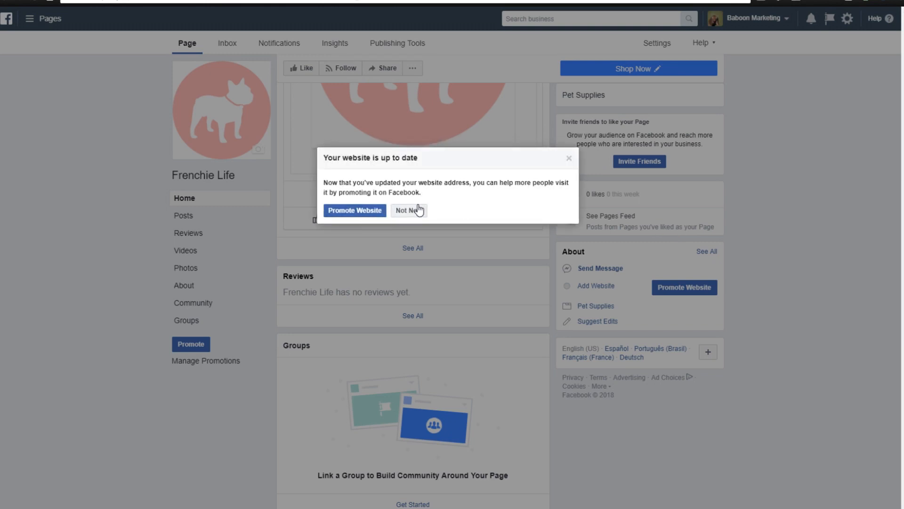
pyautogui.click(418, 210)
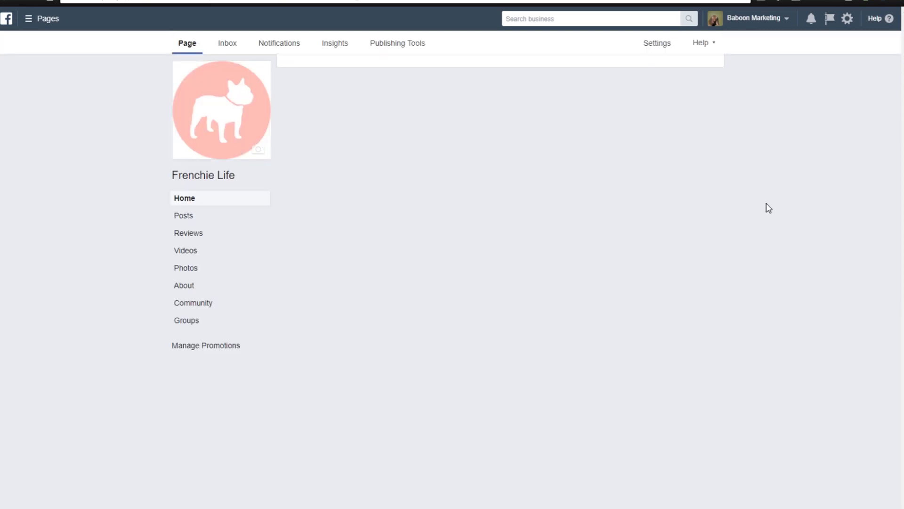
pyautogui.scroll(-3, 767, 208)
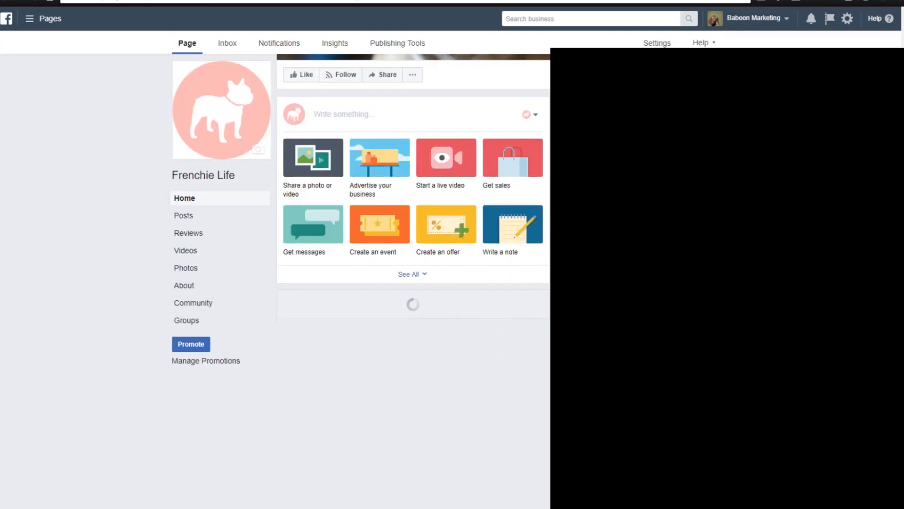
pyautogui.scroll(-5, 413, 295)
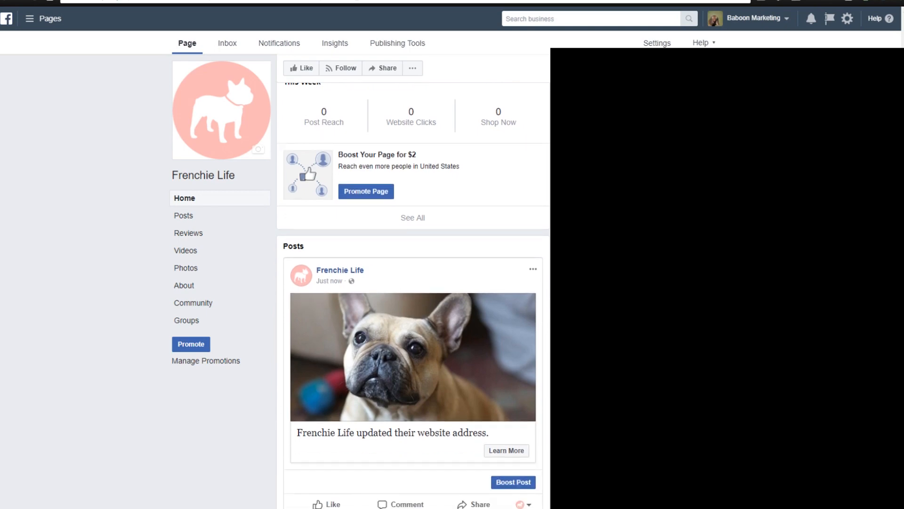
pyautogui.scroll(-4, 413, 296)
pyautogui.scroll(10, 413, 296)
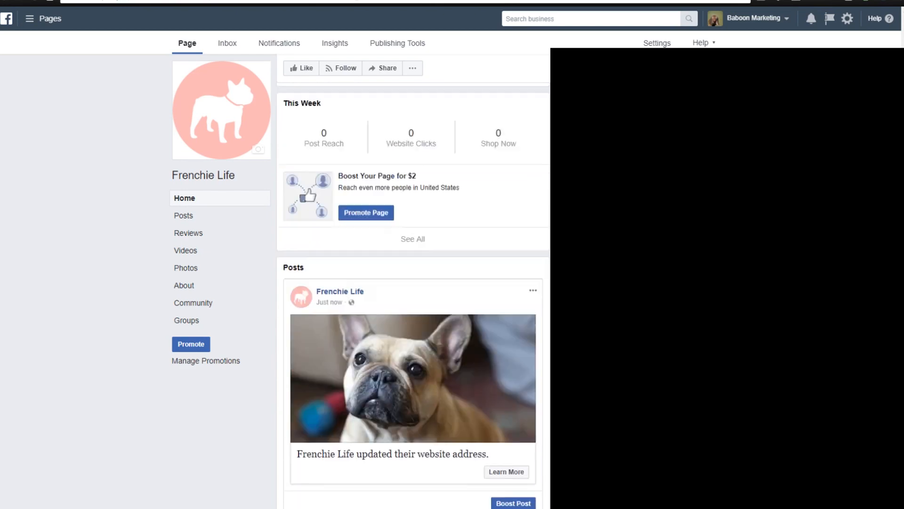
pyautogui.scroll(3, 414, 282)
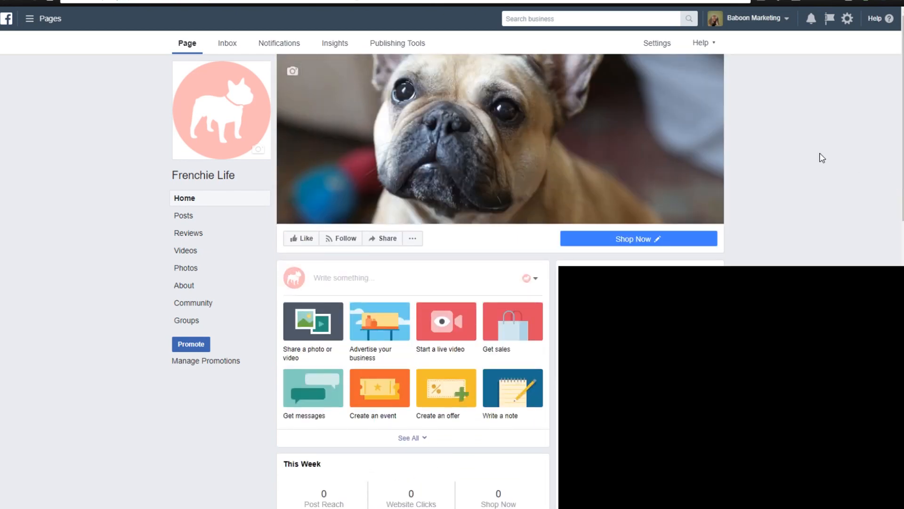
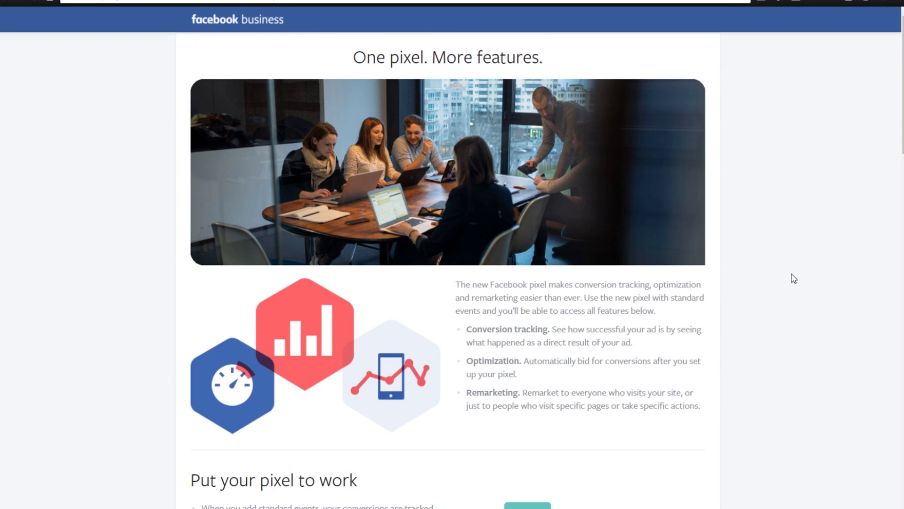
# Read the Facebook pixel overview on conversion tracking, optimization and remarketing, including the section on putting the pixel to work.
pyautogui.moveTo(903, 85); pyautogui.dragTo(903, 91)
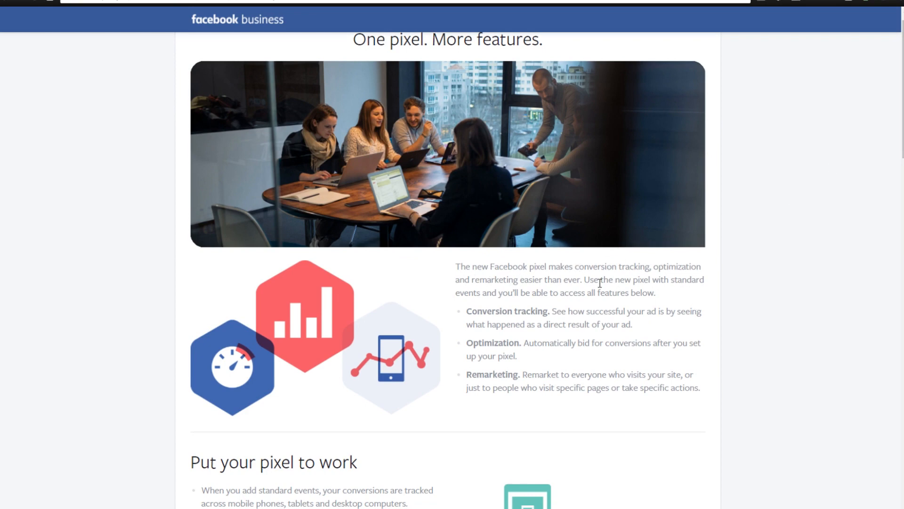
pyautogui.moveTo(903, 89); pyautogui.dragTo(903, 84)
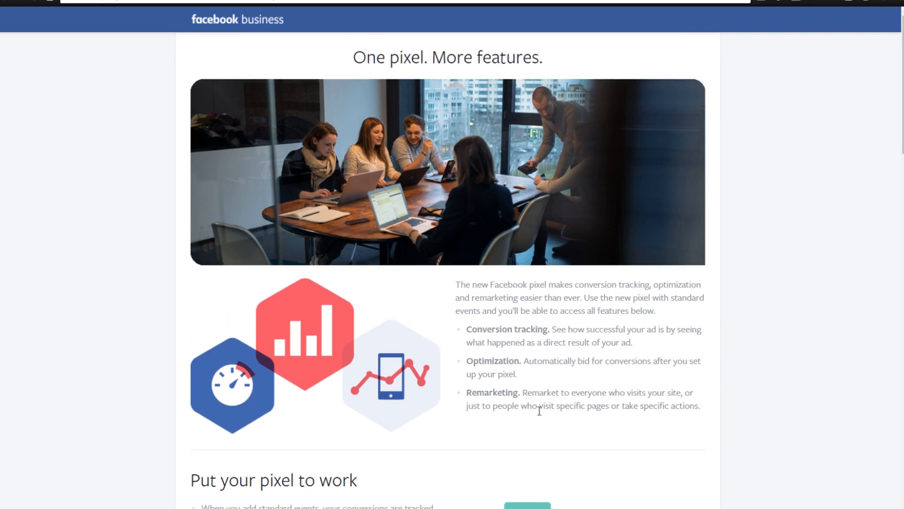
pyautogui.moveTo(903, 132); pyautogui.dragTo(903, 208)
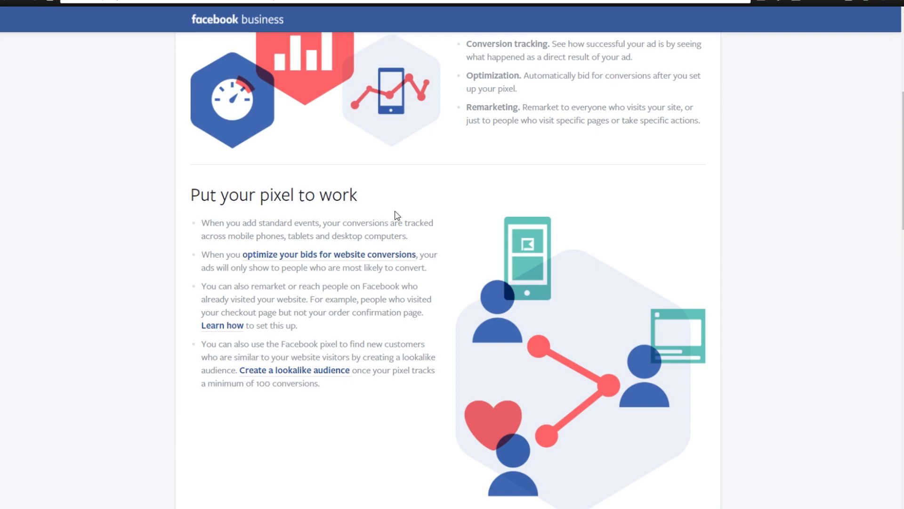
pyautogui.moveTo(901, 193)
pyautogui.mouseDown()
pyautogui.moveTo(901, 214)
pyautogui.moveTo(900, 204)
pyautogui.mouseUp()
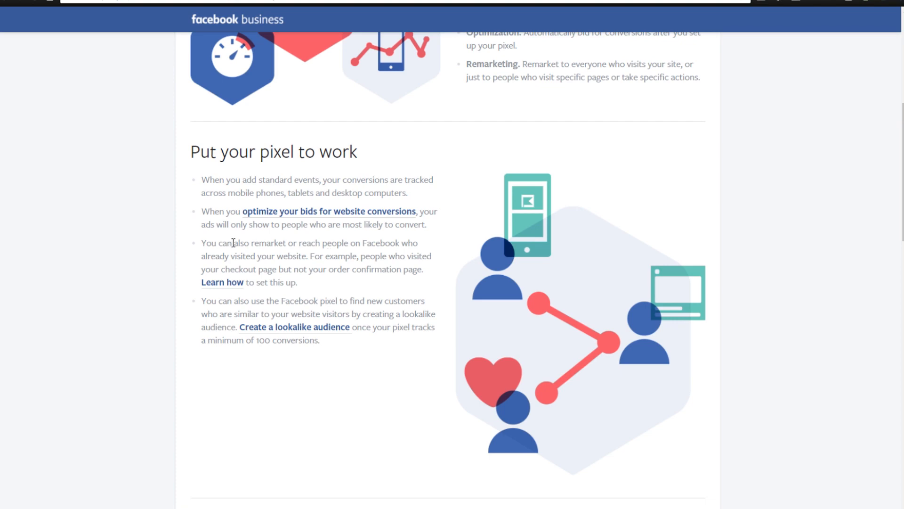
pyautogui.moveTo(231, 242); pyautogui.dragTo(297, 243)
pyautogui.click(304, 245)
pyautogui.moveTo(255, 340)
pyautogui.mouseDown()
pyautogui.moveTo(333, 346)
pyautogui.moveTo(203, 343)
pyautogui.moveTo(265, 341)
pyautogui.mouseUp()
pyautogui.click(333, 346)
pyautogui.click(281, 344)
pyautogui.scroll(7, 547, 270)
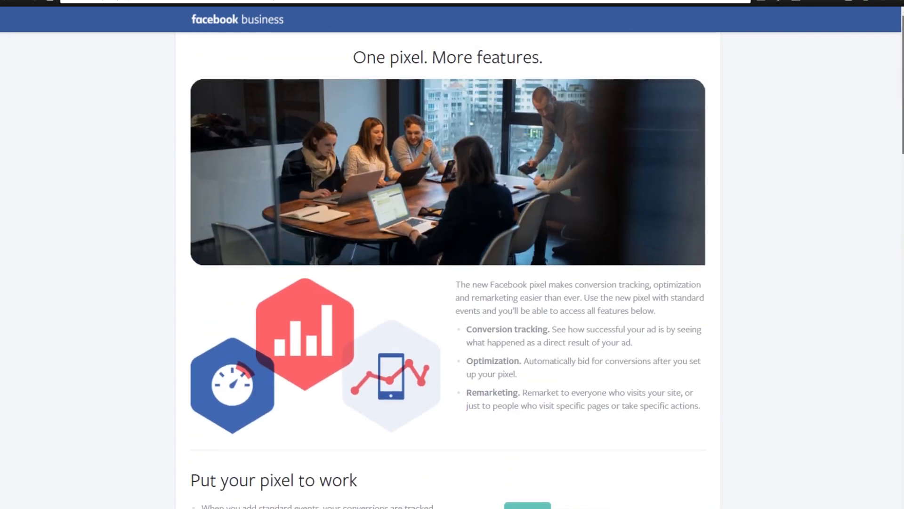
# Look through the pixel guide's sections on setting up conversion tracking and getting started, and revisit the remarketing and lookalike audience notes.
pyautogui.scroll(-8, 892, 189)
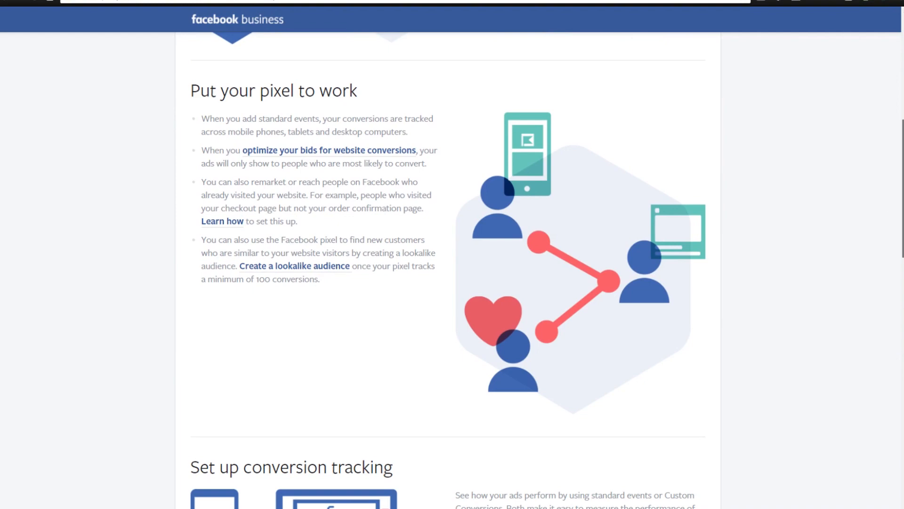
pyautogui.scroll(-3, 547, 270)
pyautogui.scroll(-3, 448, 270)
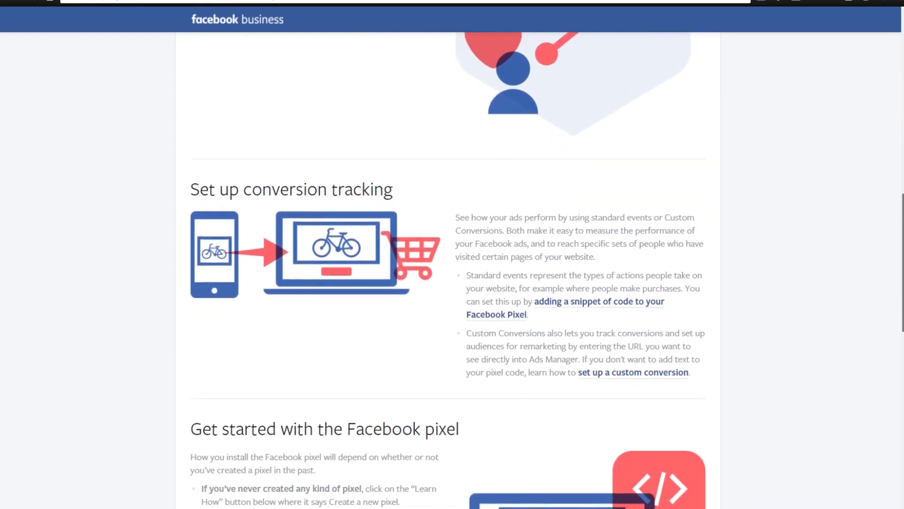
pyautogui.scroll(3, 385, 326)
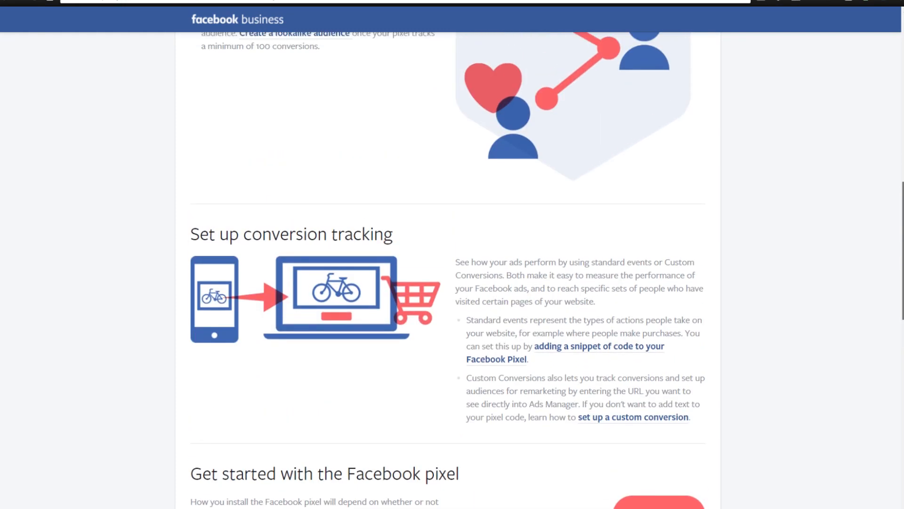
pyautogui.scroll(4, 386, 326)
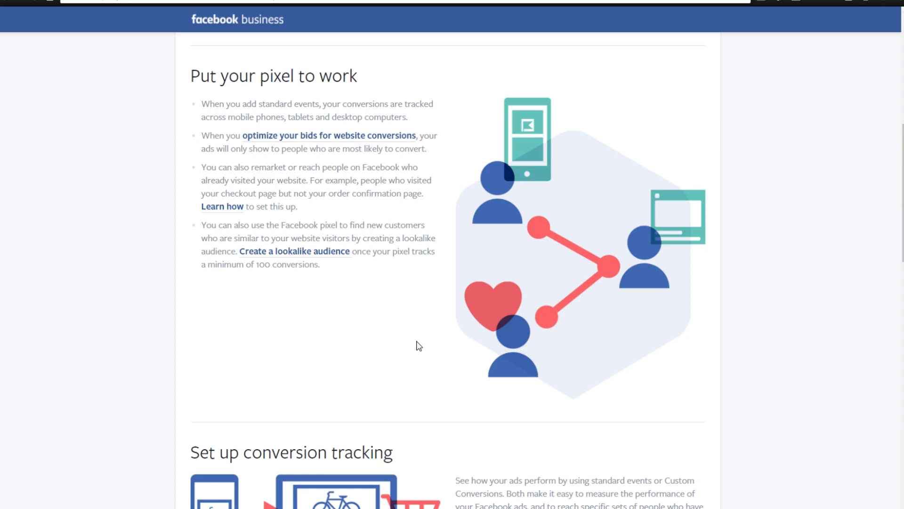
pyautogui.scroll(-3, 417, 341)
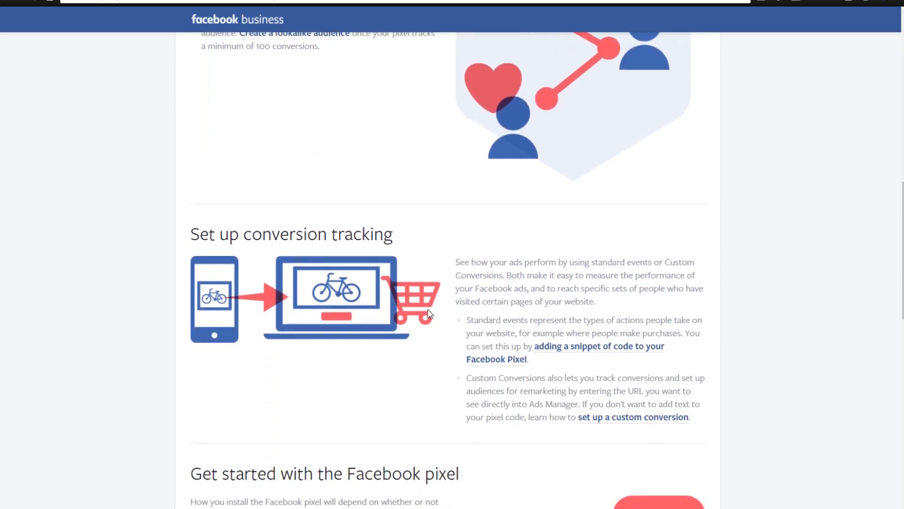
pyautogui.scroll(5, 420, 325)
pyautogui.scroll(5, 420, 317)
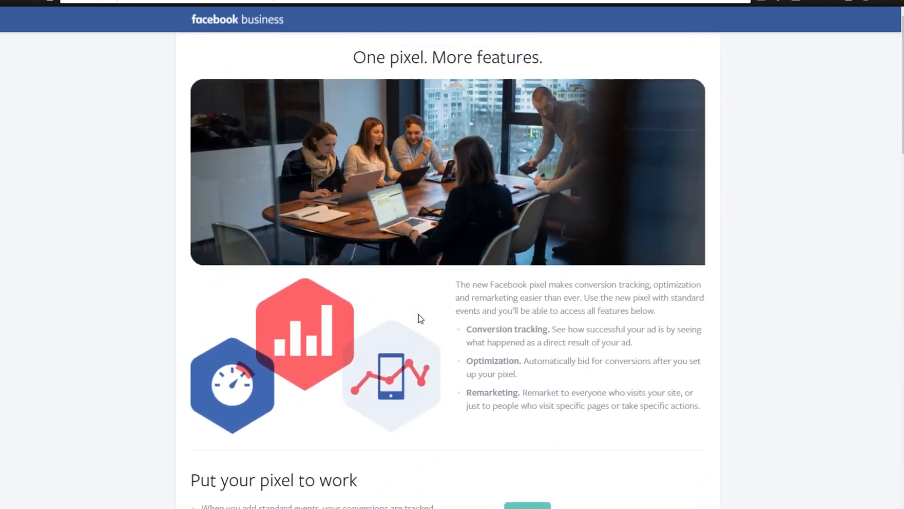
pyautogui.scroll(-4, 403, 340)
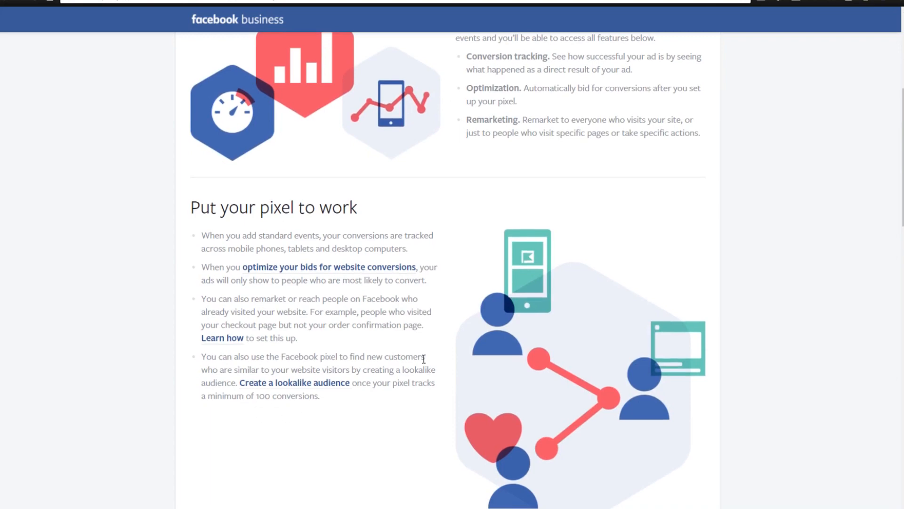
pyautogui.scroll(-7, 446, 340)
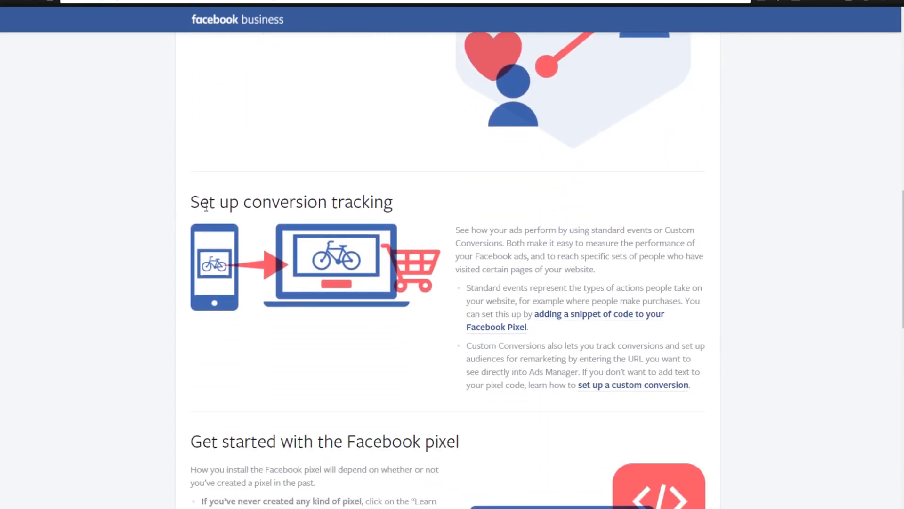
pyautogui.scroll(-1, 521, 244)
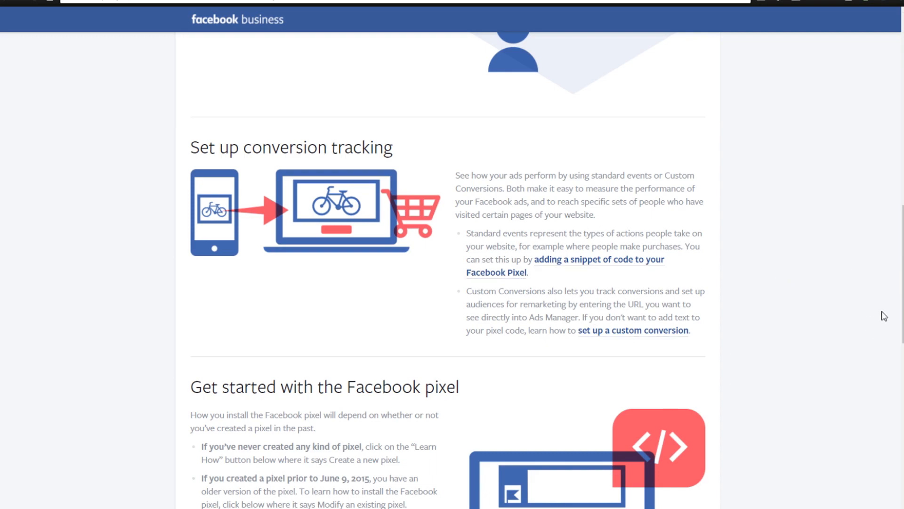
pyautogui.moveTo(902, 315); pyautogui.dragTo(901, 173)
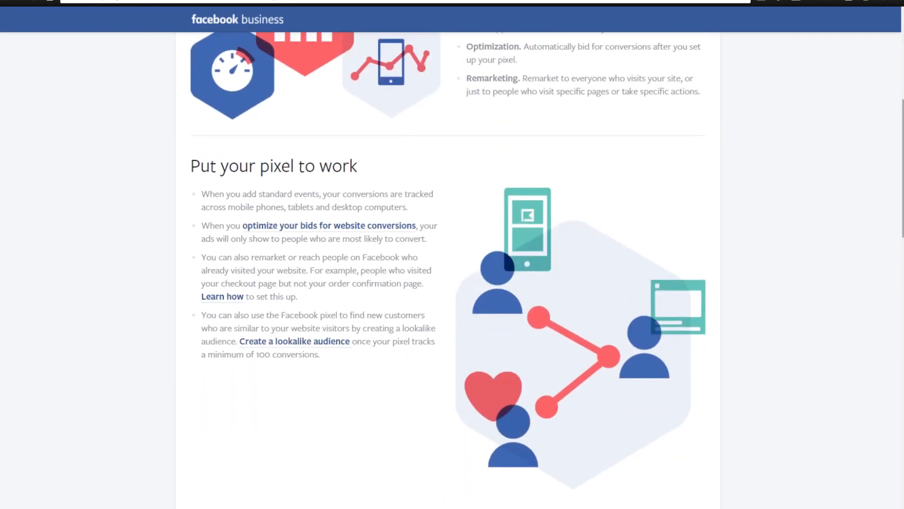
pyautogui.scroll(-7, 594, 283)
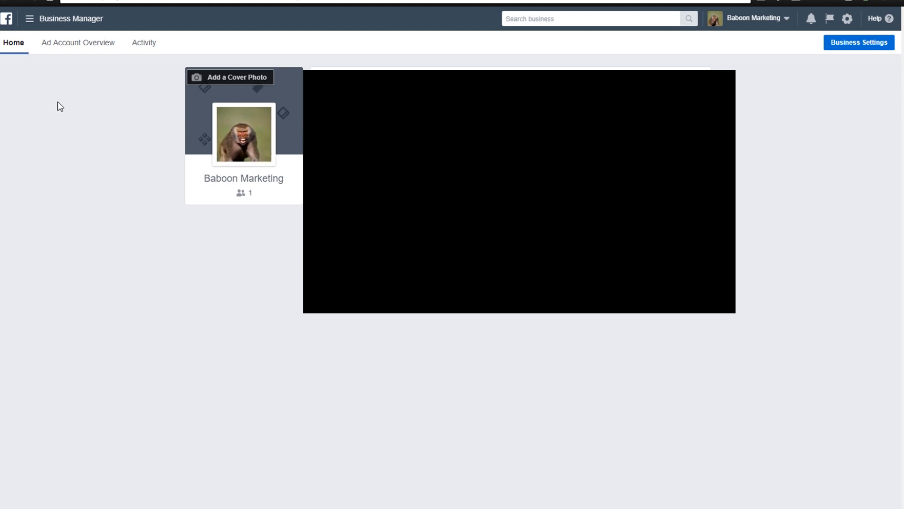
# Switch to Business Manager, open the Pixels area of Events Manager and create a Facebook pixel named Frenchie Life Pixel.
pyautogui.click(30, 19)
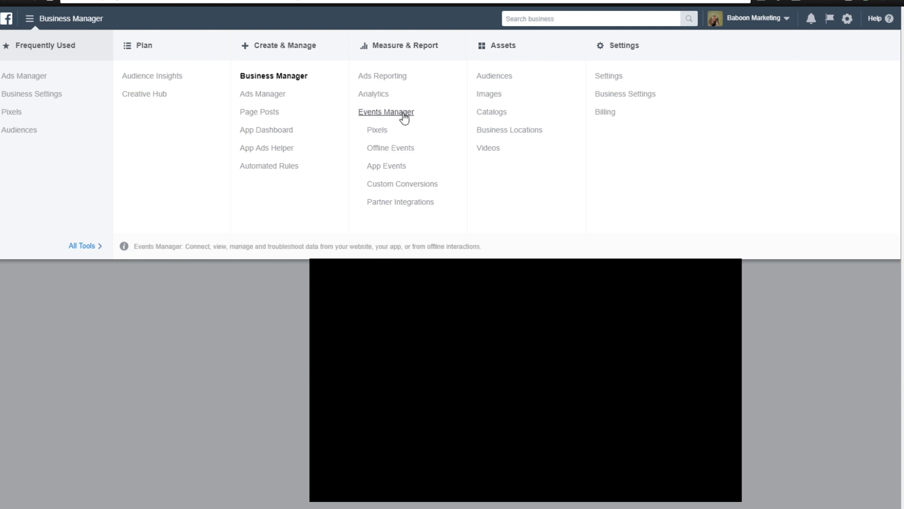
pyautogui.click(379, 135)
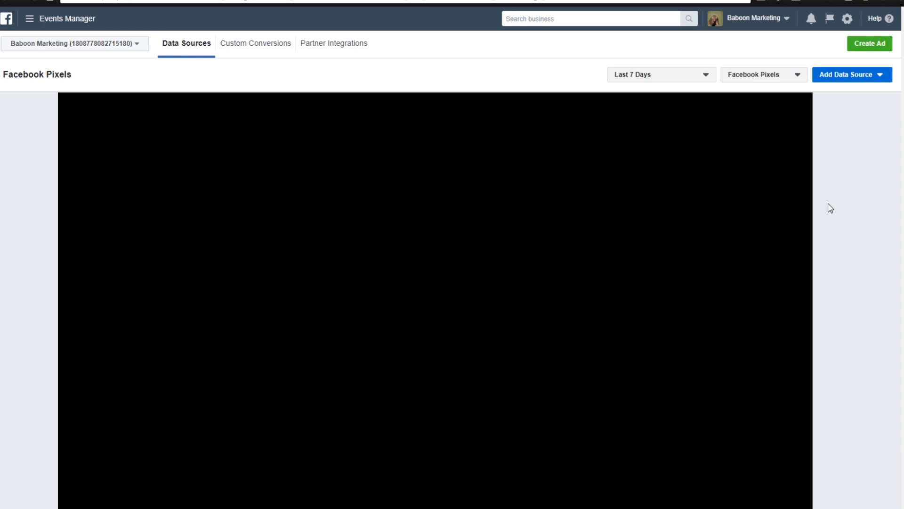
pyautogui.click(881, 75)
pyautogui.click(829, 89)
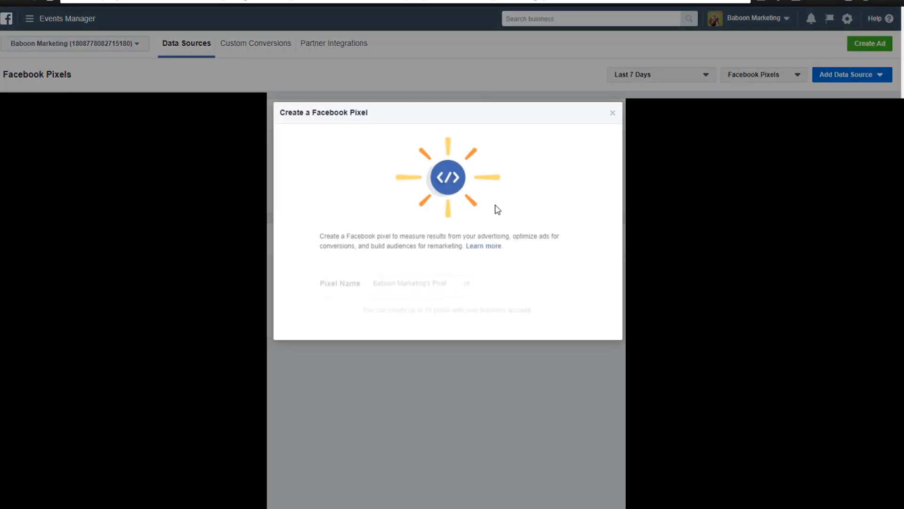
pyautogui.moveTo(453, 267); pyautogui.dragTo(374, 266)
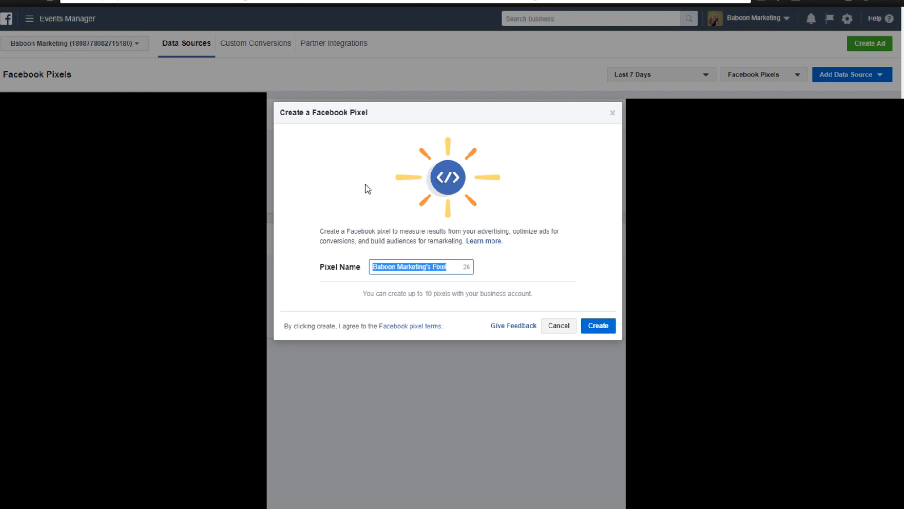
pyautogui.write('Fre')
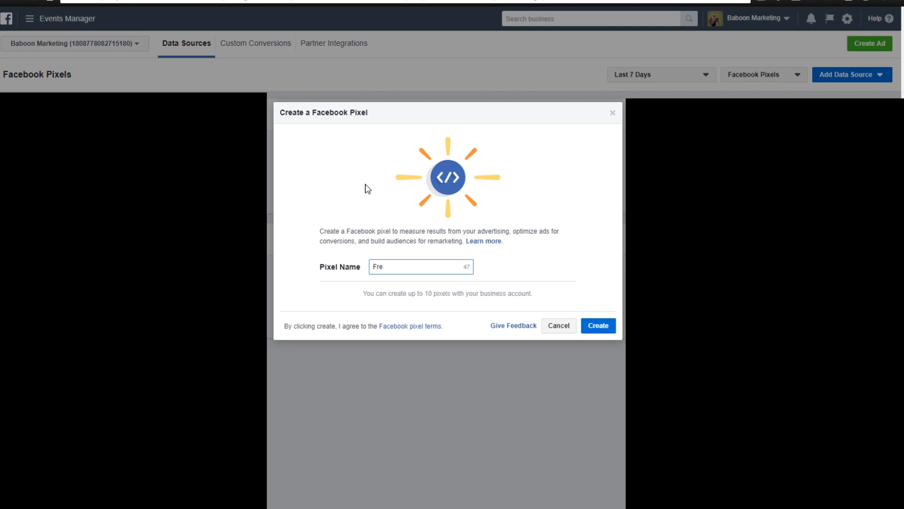
pyautogui.write('nchie Life Pixel')
pyautogui.click(610, 329)
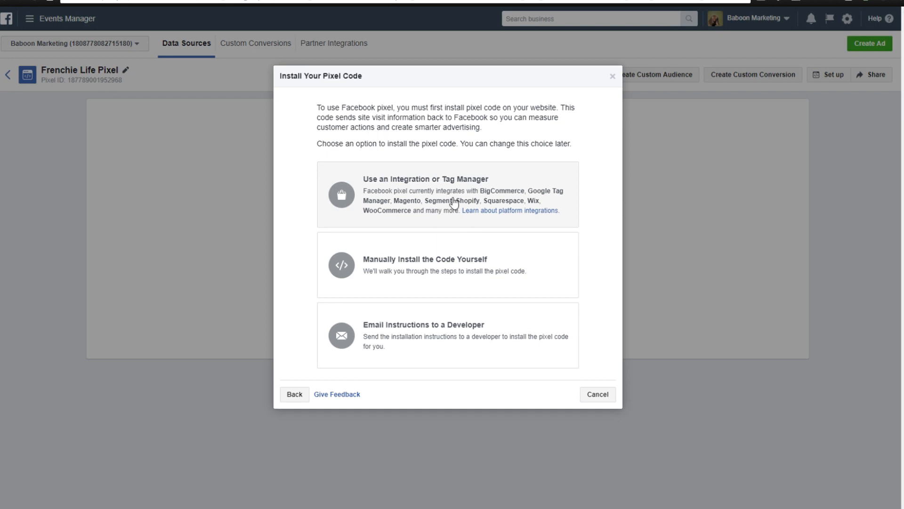
# Choose to install the pixel through an integration with Shopify and expand the instructions for the Shopify admin panel.
pyautogui.click(500, 175)
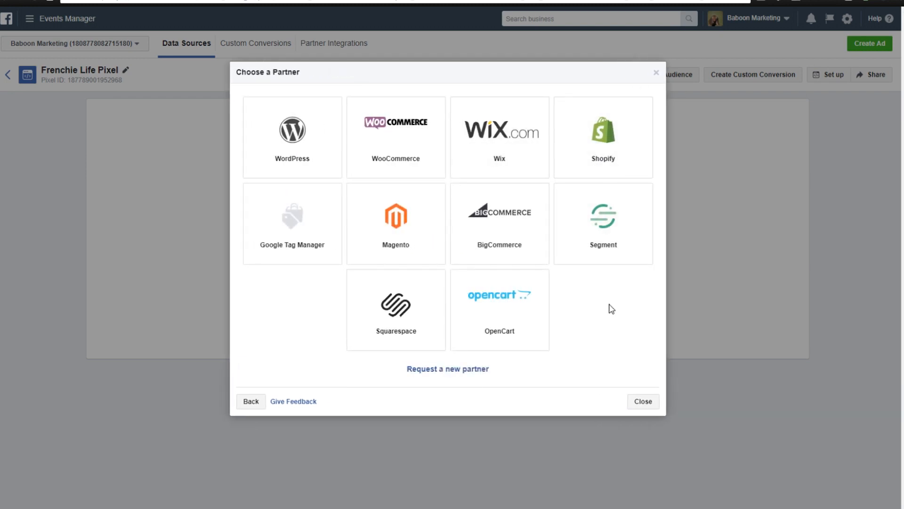
pyautogui.click(604, 130)
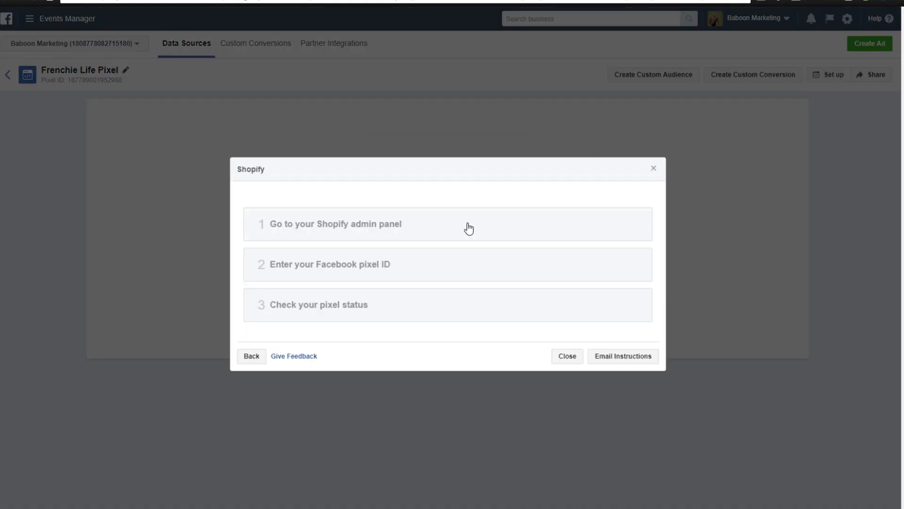
pyautogui.click(357, 228)
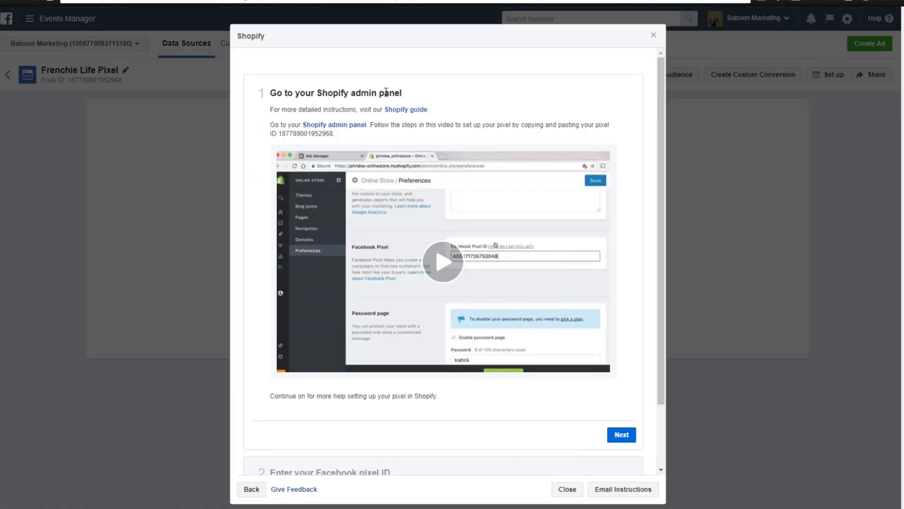
# Copy the new pixel's ID from the Shopify setup instructions.
pyautogui.moveTo(281, 132); pyautogui.dragTo(325, 133)
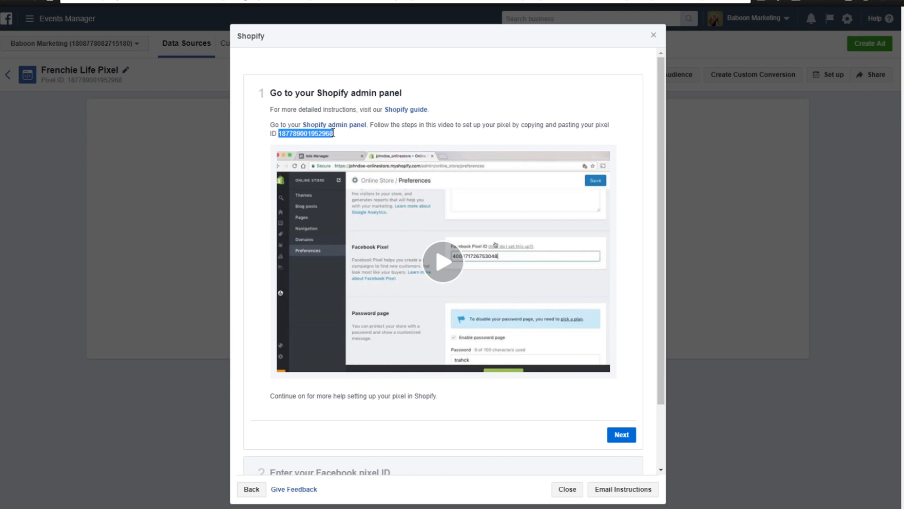
pyautogui.rightClick(308, 133)
pyautogui.click(318, 140)
pyautogui.scroll(-1, 256, 214)
pyautogui.scroll(1, 257, 213)
# Switch to the Shopify admin, paste the copied ID as the Facebook Pixel ID in the Online Store preferences and save.
pyautogui.hotkey('ctrl', 'Tab')
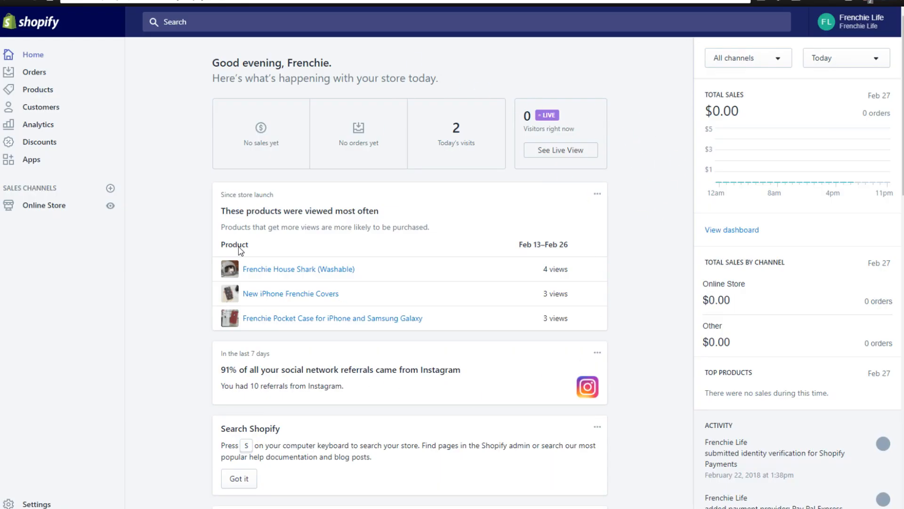
pyautogui.click(25, 211)
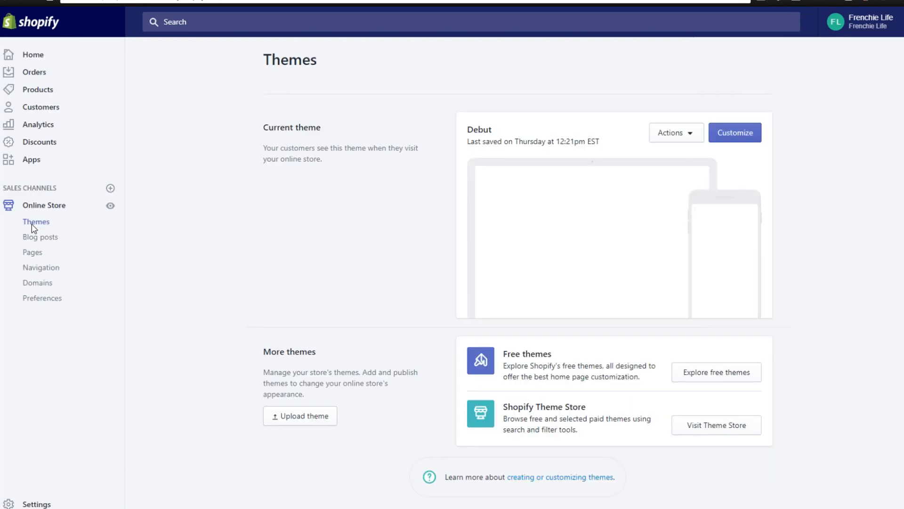
pyautogui.click(57, 299)
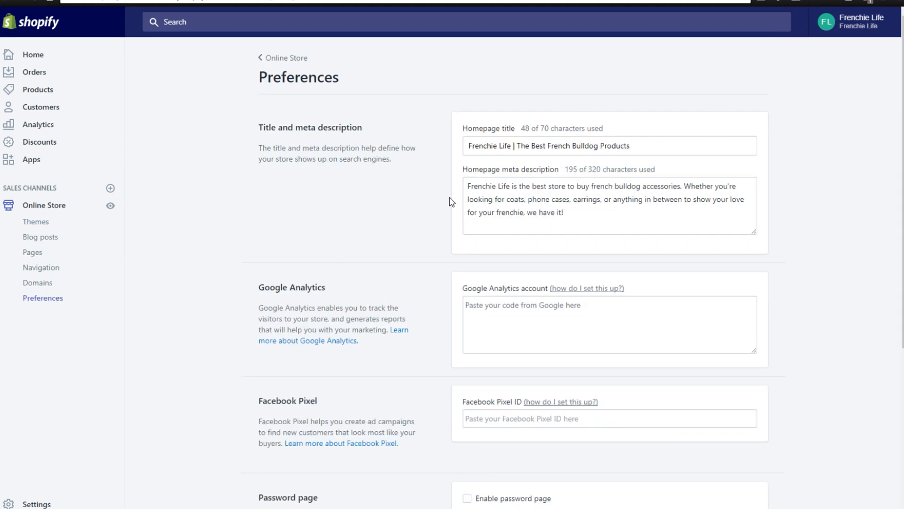
pyautogui.scroll(-3, 452, 201)
pyautogui.click(507, 260)
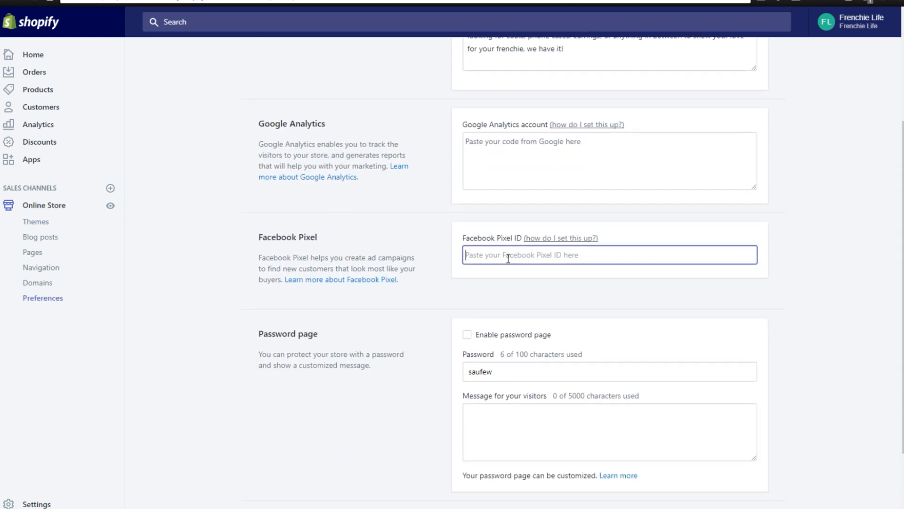
pyautogui.rightClick(509, 248)
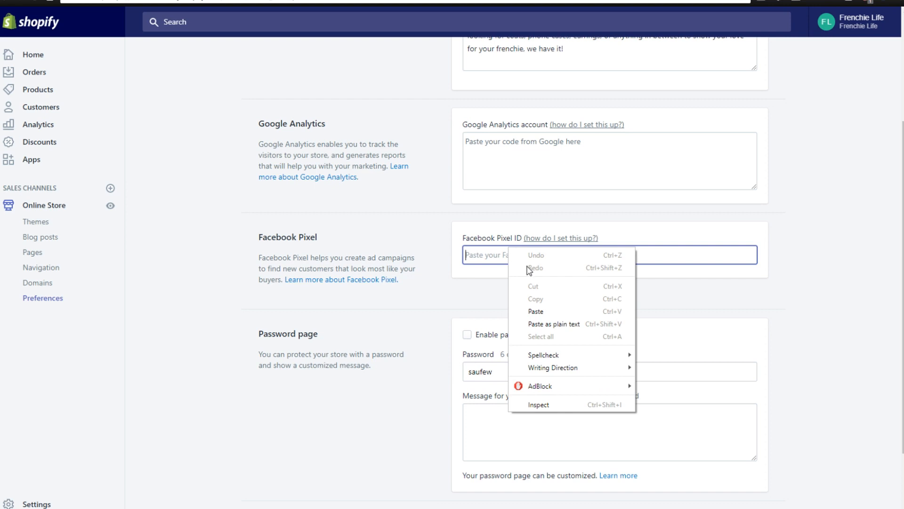
pyautogui.click(530, 310)
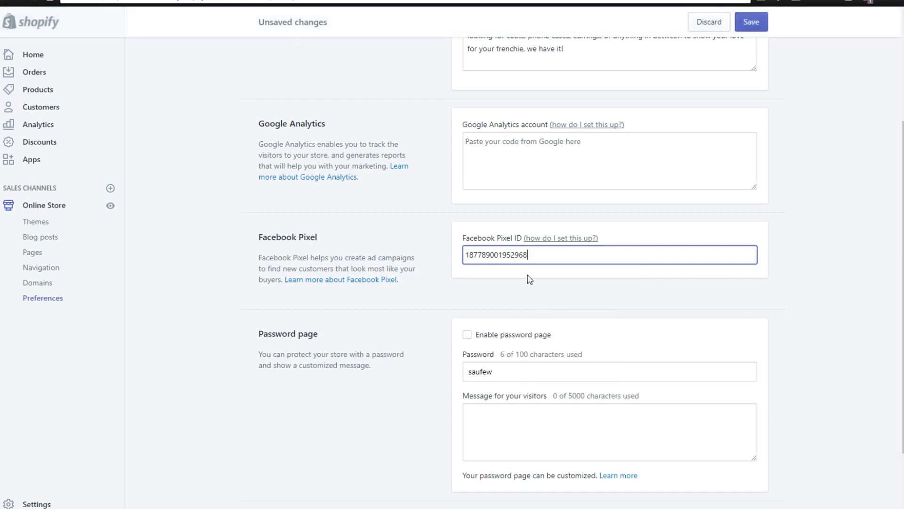
pyautogui.click(760, 24)
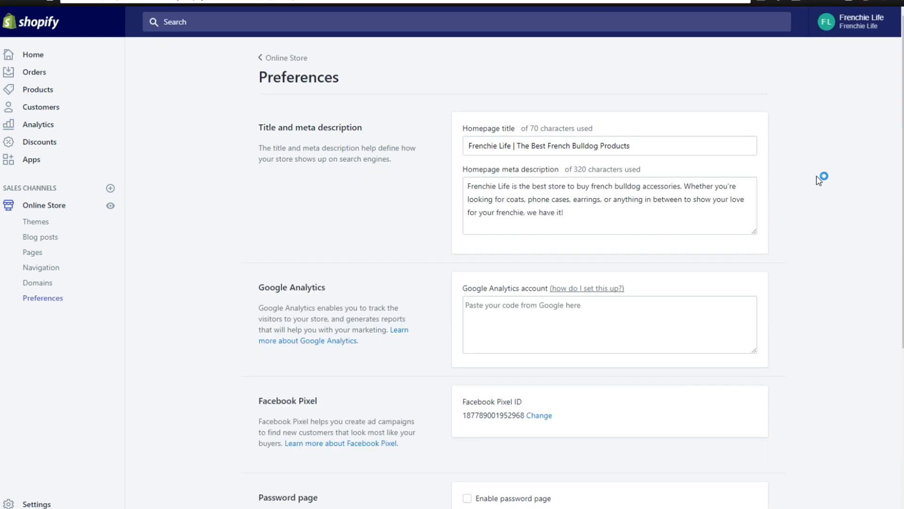
pyautogui.scroll(-5, 817, 178)
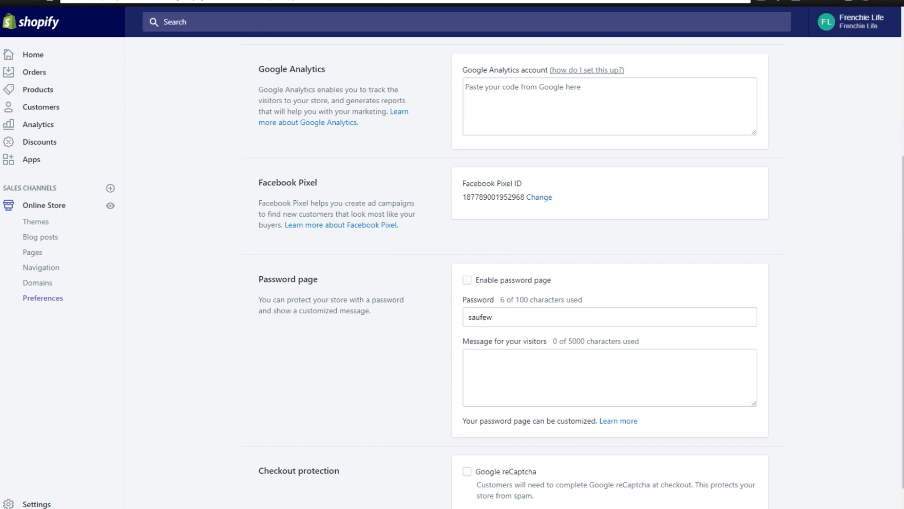
# Return to Events Manager and read the remaining Shopify instructions on entering the pixel ID and checking the pixel status.
pyautogui.click(243, 1)
pyautogui.click(330, 1)
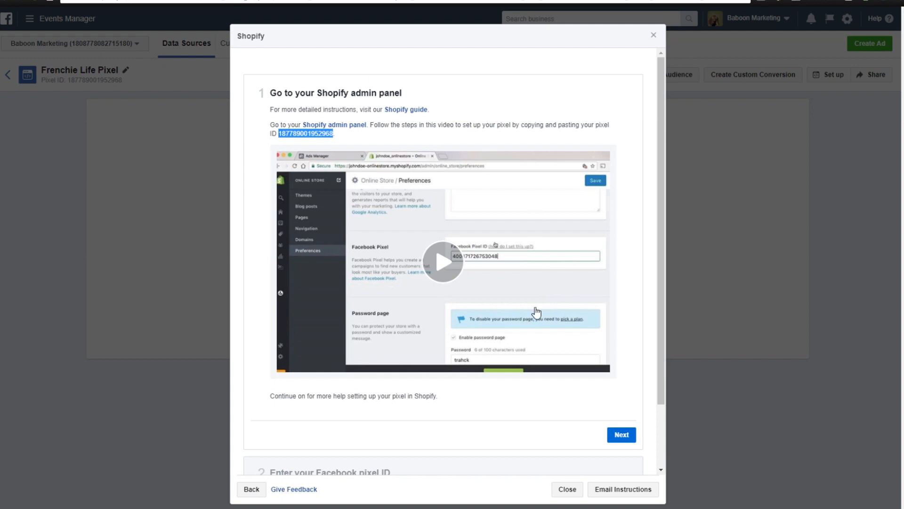
pyautogui.scroll(-2, 636, 340)
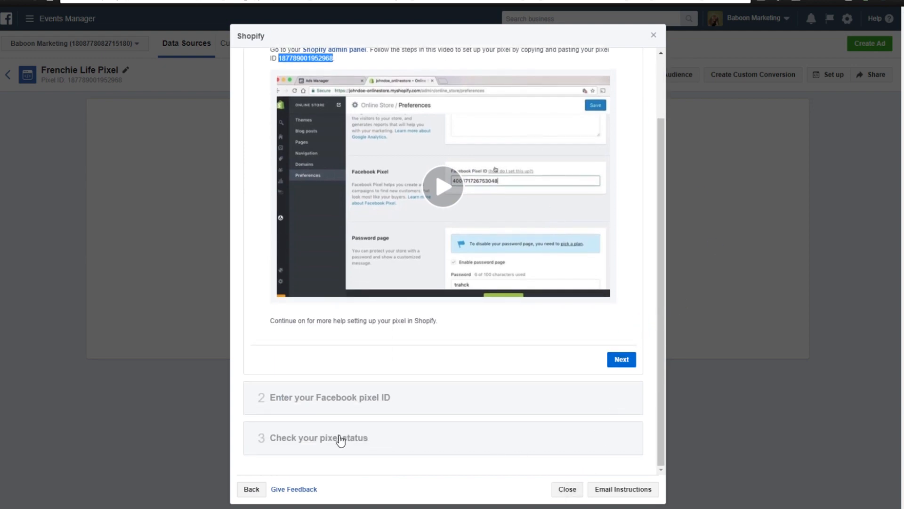
pyautogui.click(391, 397)
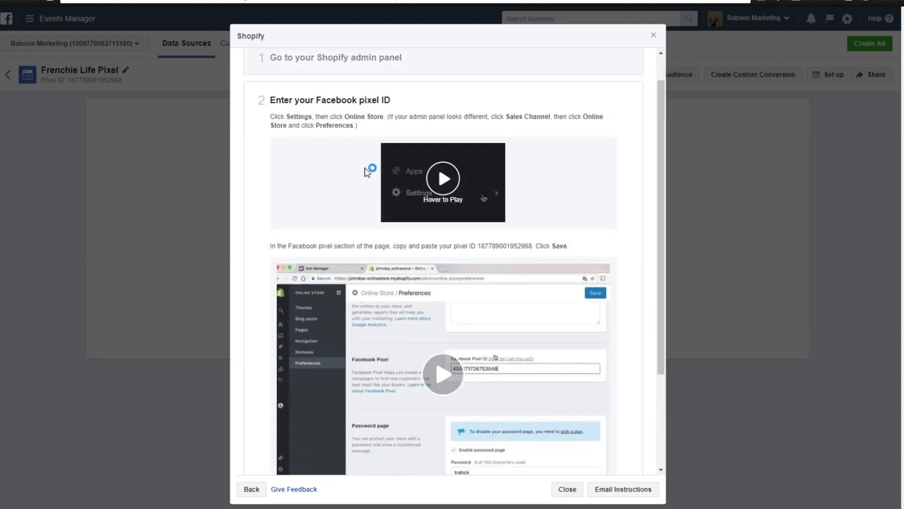
pyautogui.scroll(-5, 460, 228)
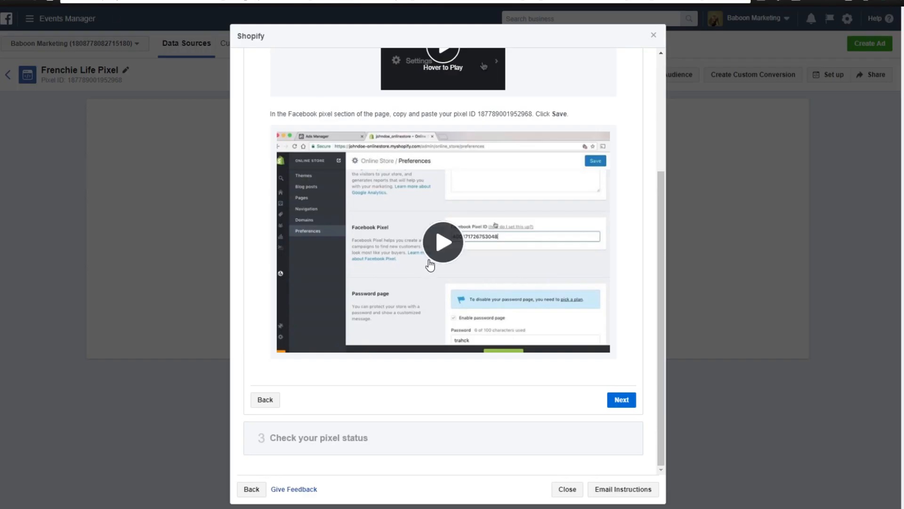
pyautogui.click(492, 451)
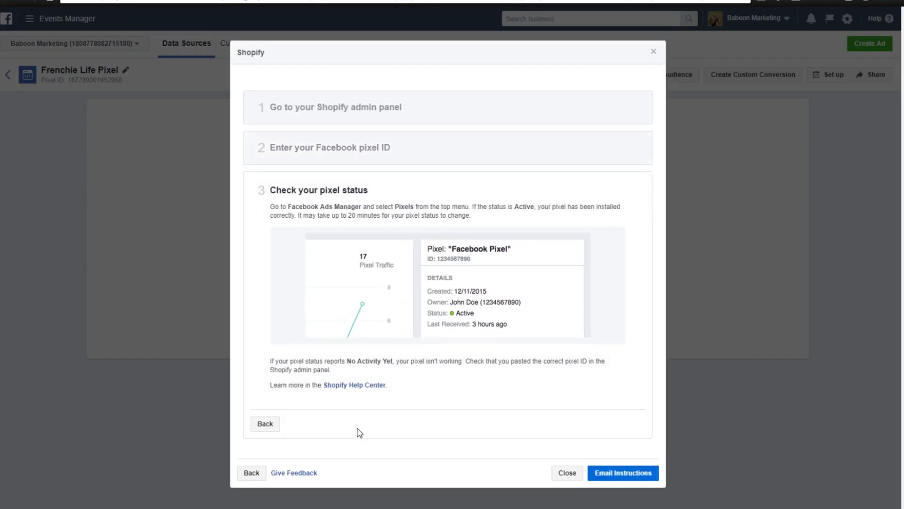
pyautogui.moveTo(349, 217); pyautogui.dragTo(358, 215)
pyautogui.click(358, 215)
pyautogui.moveTo(472, 207); pyautogui.dragTo(500, 211)
pyautogui.click(529, 192)
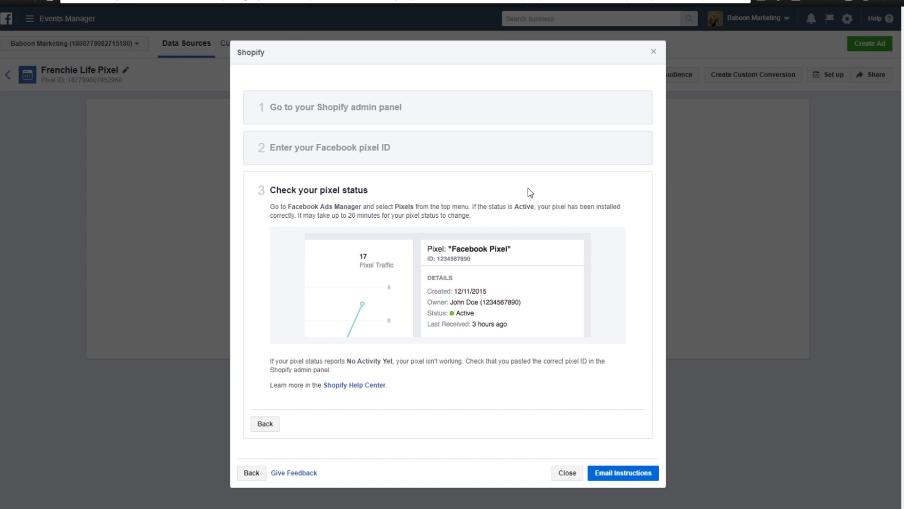
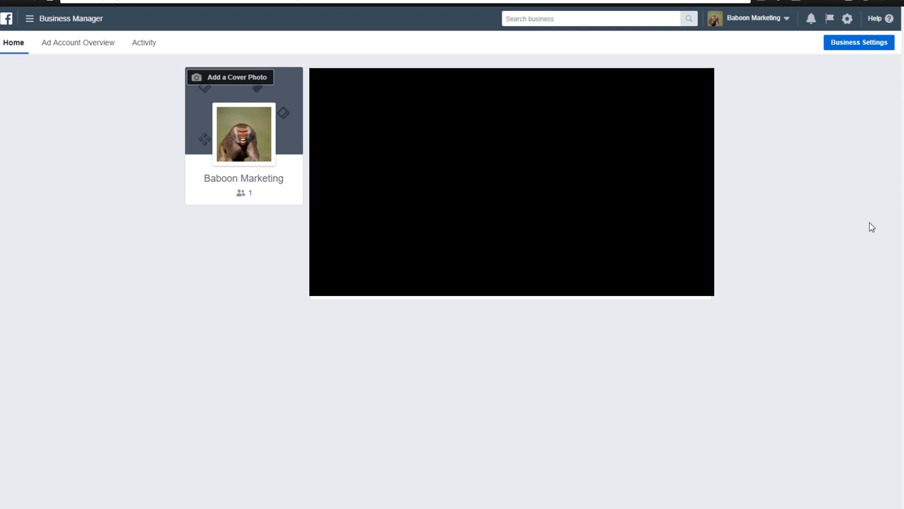
# Open Ads Manager from the full list of Business Manager tools.
pyautogui.click(65, 19)
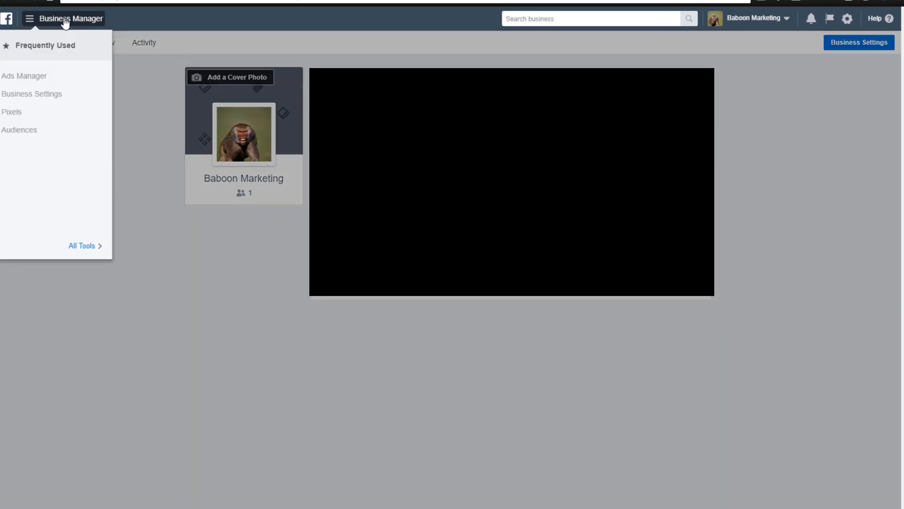
pyautogui.click(84, 247)
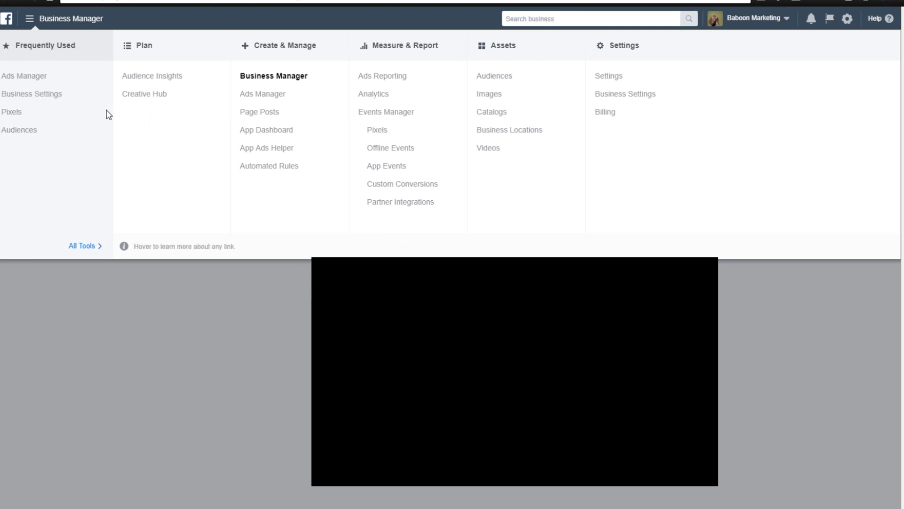
pyautogui.click(257, 95)
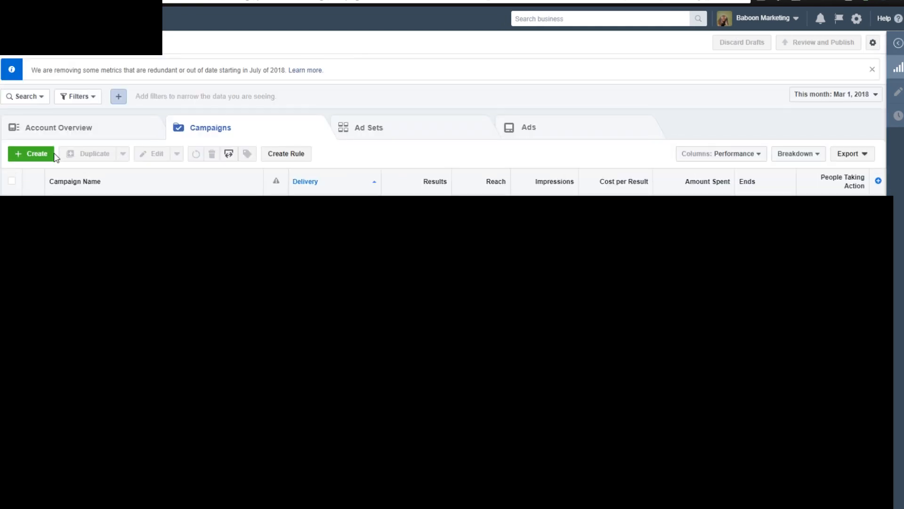
# Start a new campaign with guided creation, discarding the earlier draft and dismissing the Quick Creation tip.
pyautogui.click(36, 160)
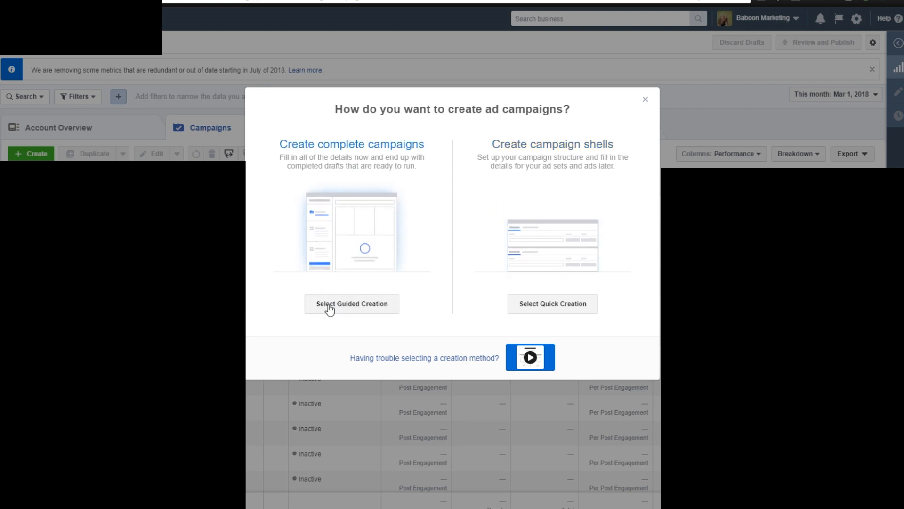
pyautogui.click(356, 306)
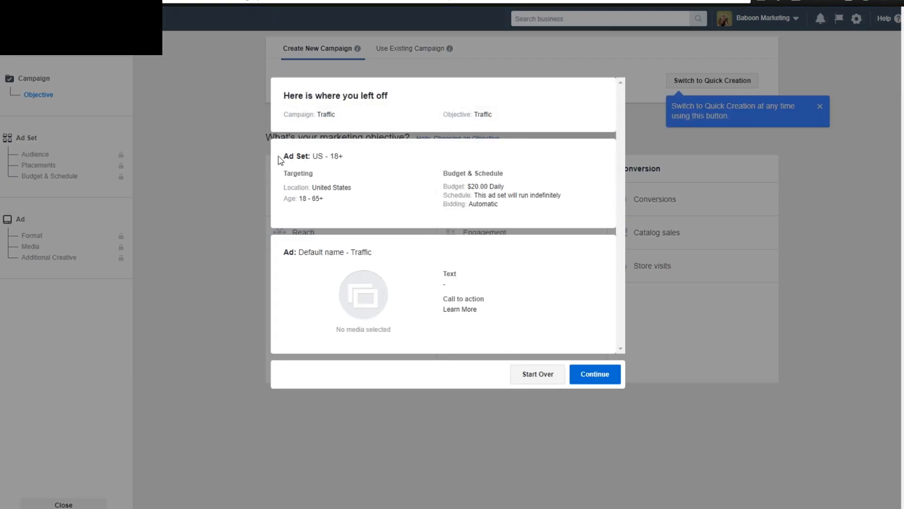
pyautogui.click(531, 377)
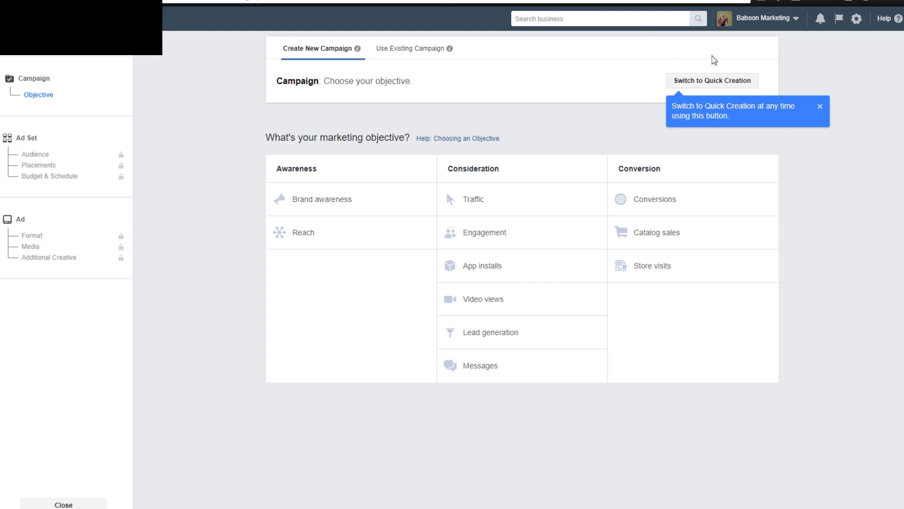
pyautogui.click(820, 108)
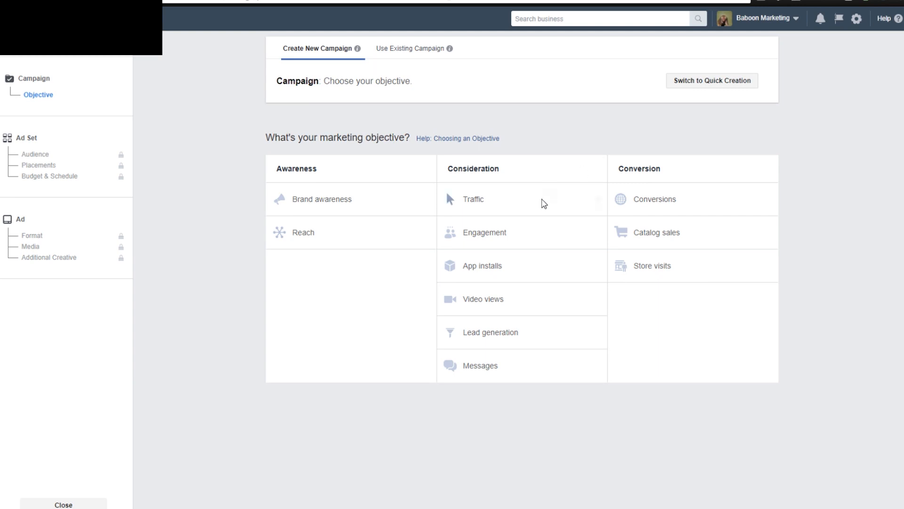
# Choose Engagement with post engagement as the campaign objective and continue to the ad set settings.
pyautogui.click(493, 232)
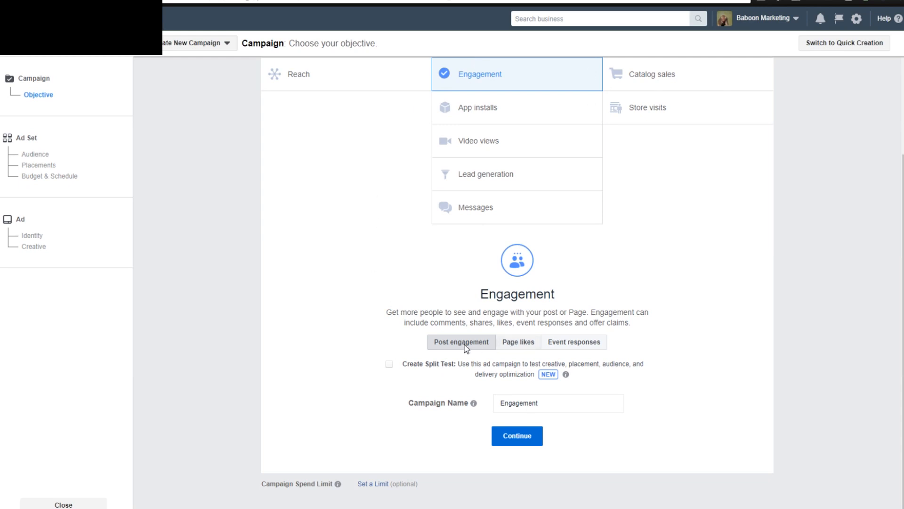
pyautogui.click(502, 404)
pyautogui.moveTo(568, 401); pyautogui.dragTo(490, 410)
pyautogui.click(461, 427)
pyautogui.click(512, 437)
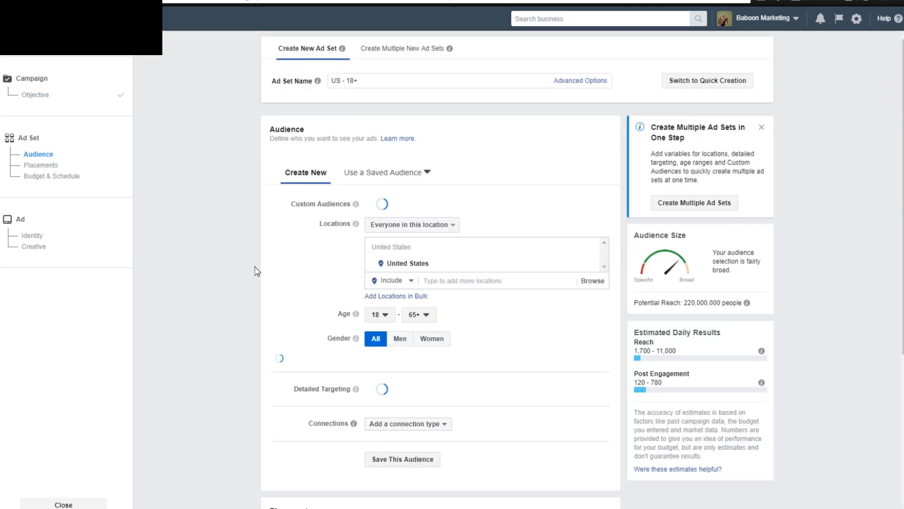
# Look over the new ad set's audience, detailed targeting and placement settings.
pyautogui.scroll(-1, 313, 170)
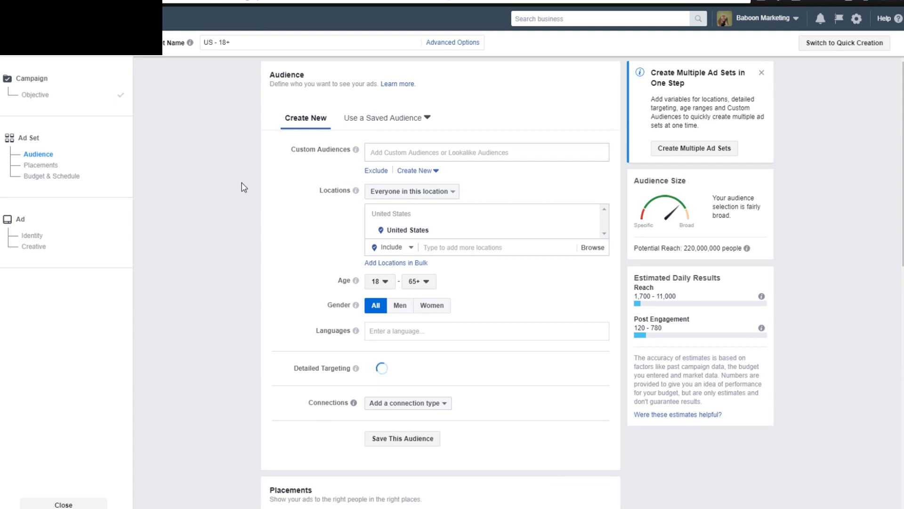
pyautogui.scroll(2, 225, 210)
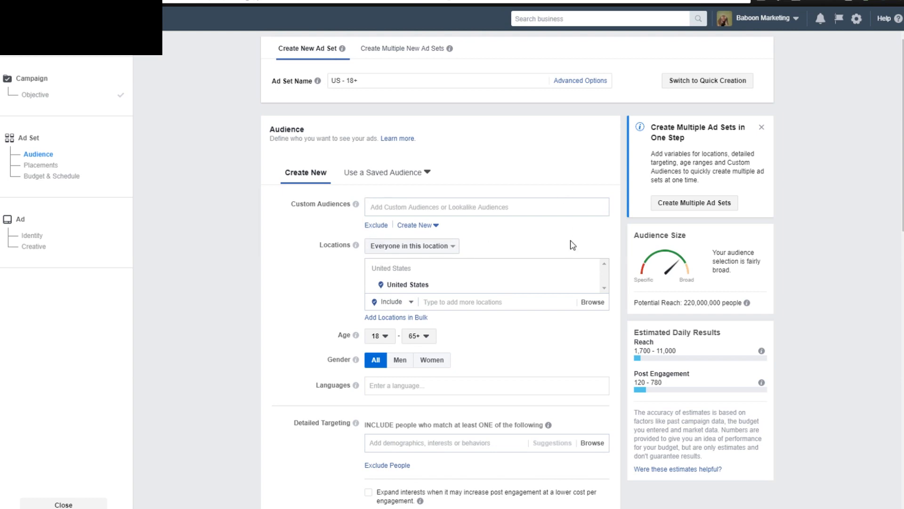
pyautogui.scroll(-2, 250, 255)
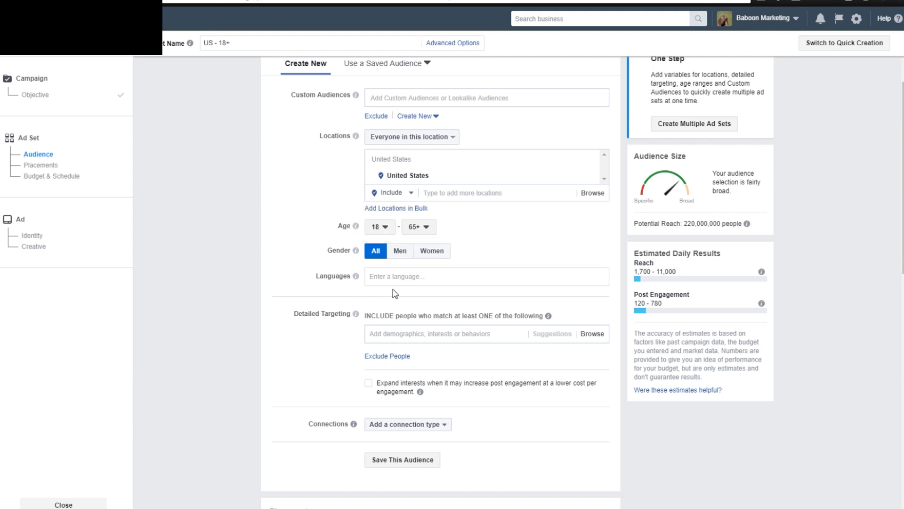
pyautogui.scroll(-2, 244, 299)
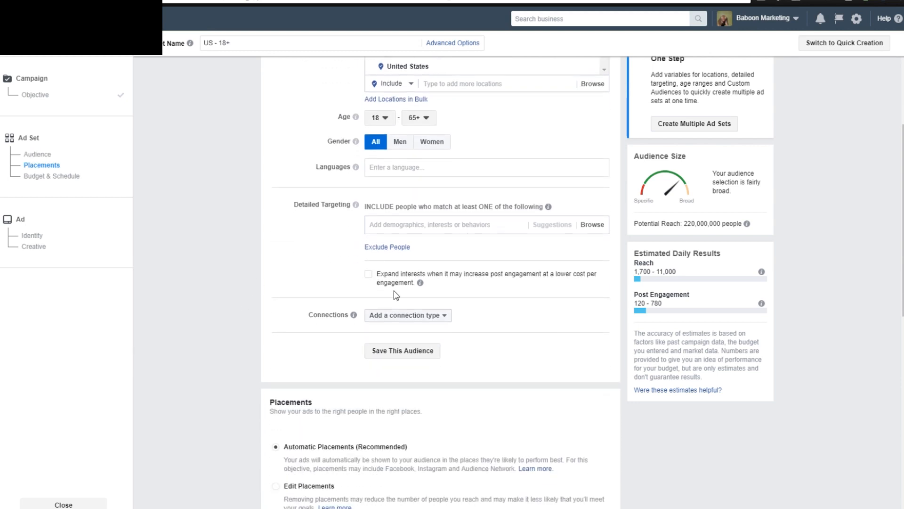
pyautogui.scroll(-4, 264, 313)
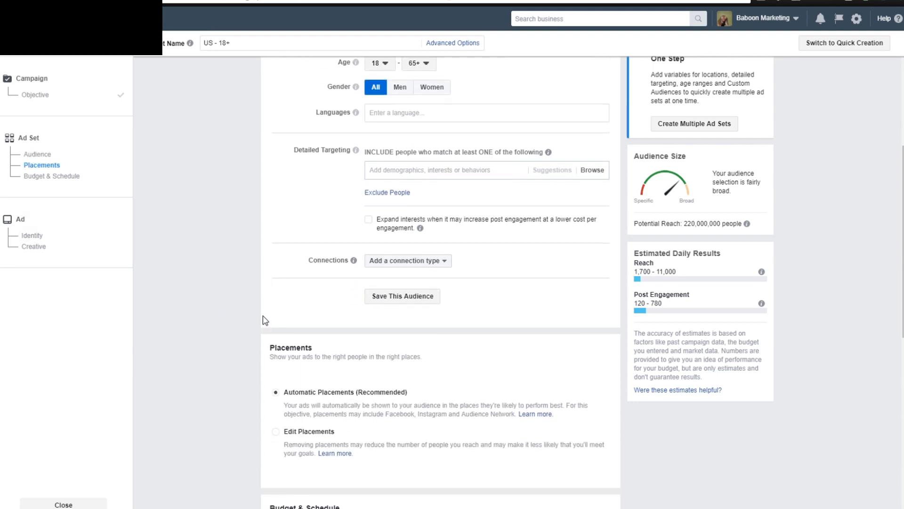
pyautogui.scroll(-2, 248, 309)
pyautogui.scroll(7, 252, 279)
pyautogui.scroll(3, 243, 282)
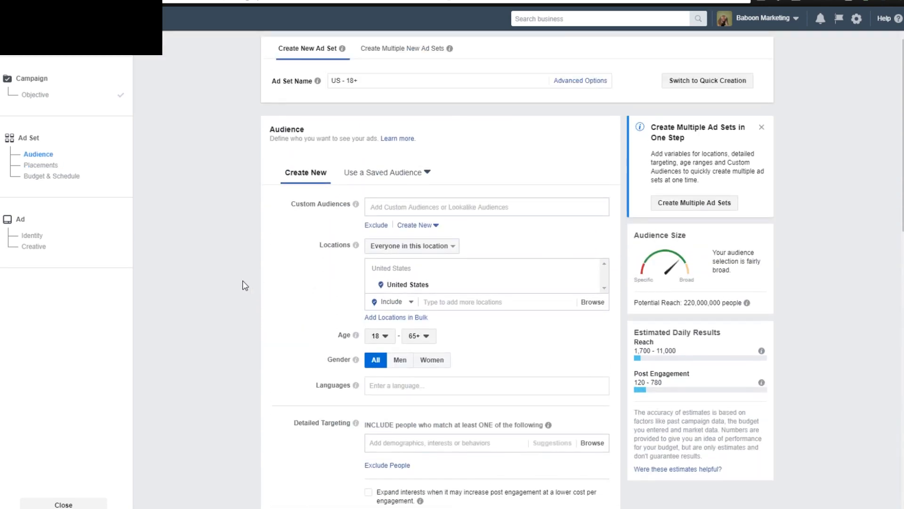
# Switch to Edit Placements and keep only Facebook Feeds, removing Instant Articles, In-Stream Videos, Suggested Videos, Instagram and Audience Network.
pyautogui.scroll(-8, 317, 309)
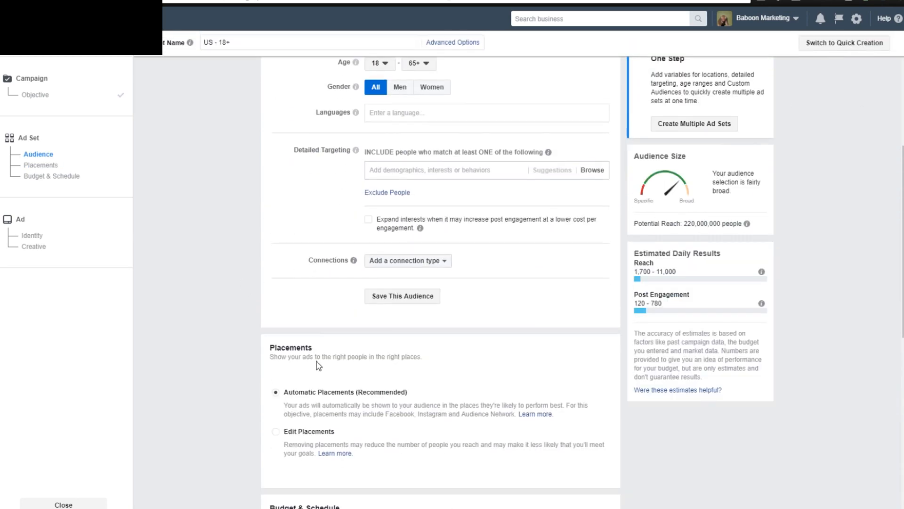
pyautogui.click(276, 262)
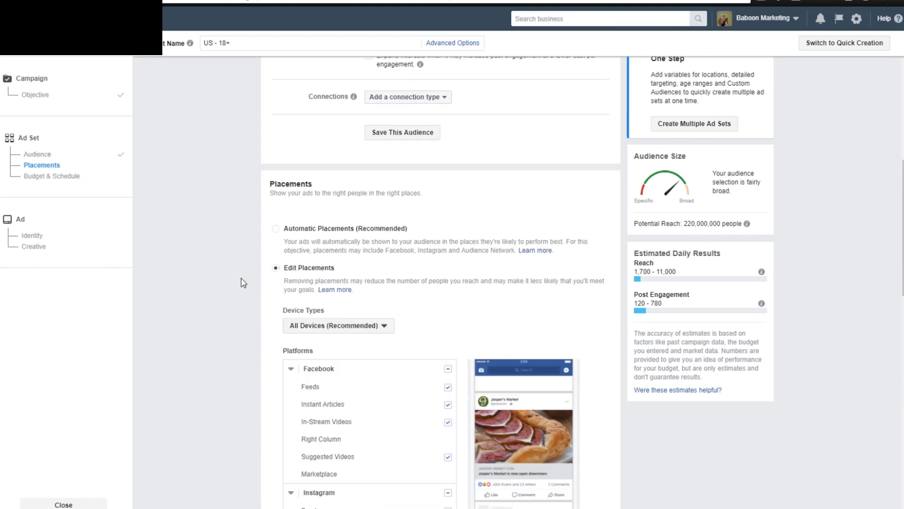
pyautogui.scroll(-3, 243, 282)
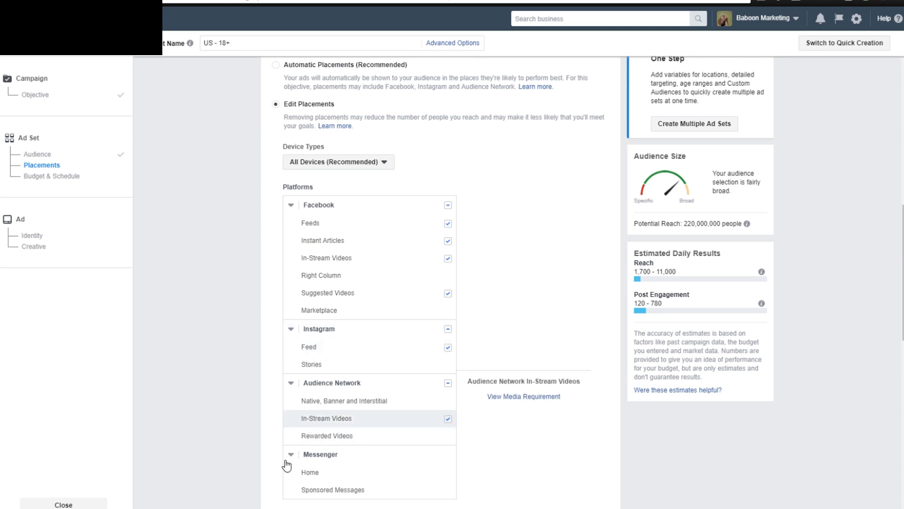
pyautogui.scroll(-1, 250, 388)
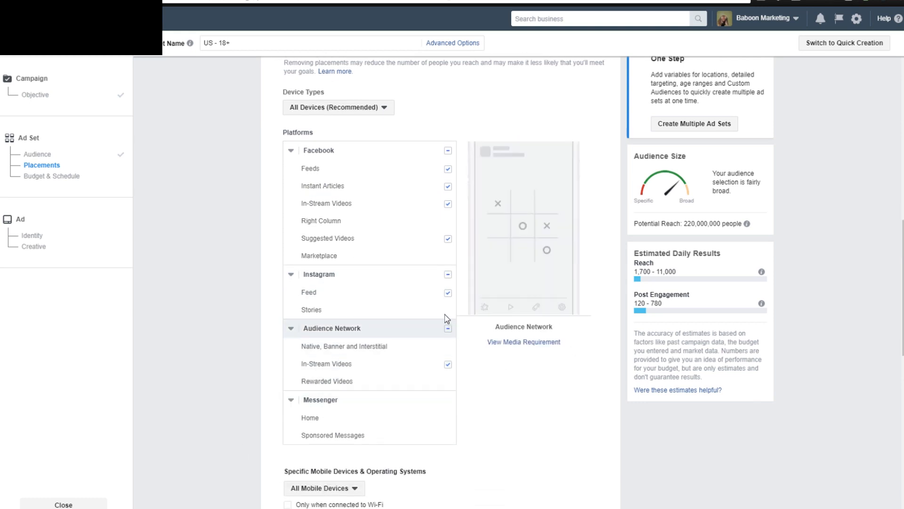
pyautogui.click(448, 186)
pyautogui.click(448, 204)
pyautogui.click(448, 239)
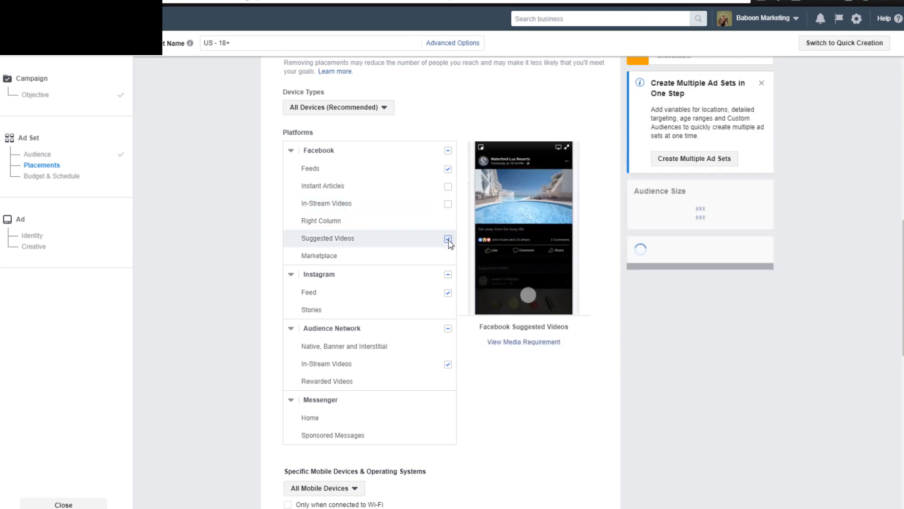
pyautogui.click(448, 274)
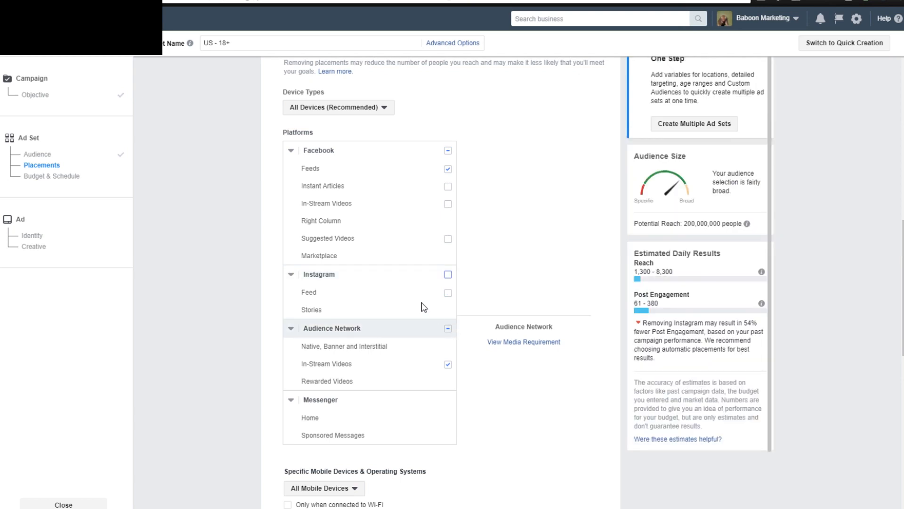
pyautogui.click(450, 329)
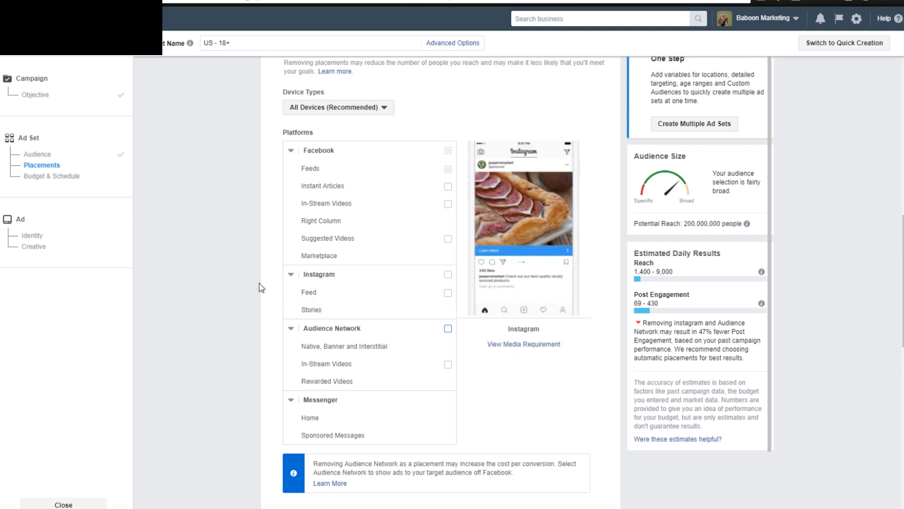
# Check the remaining platform placements and restrict mobile delivery to devices connected to Wi-Fi.
pyautogui.scroll(-1, 254, 293)
pyautogui.scroll(1, 255, 293)
pyautogui.scroll(1, 254, 293)
pyautogui.scroll(-1, 257, 299)
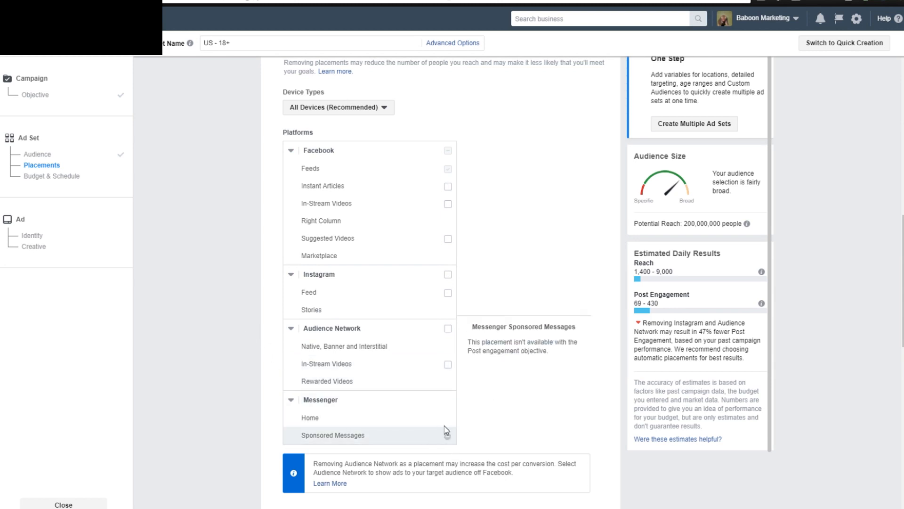
pyautogui.scroll(1, 255, 385)
pyautogui.scroll(2, 254, 384)
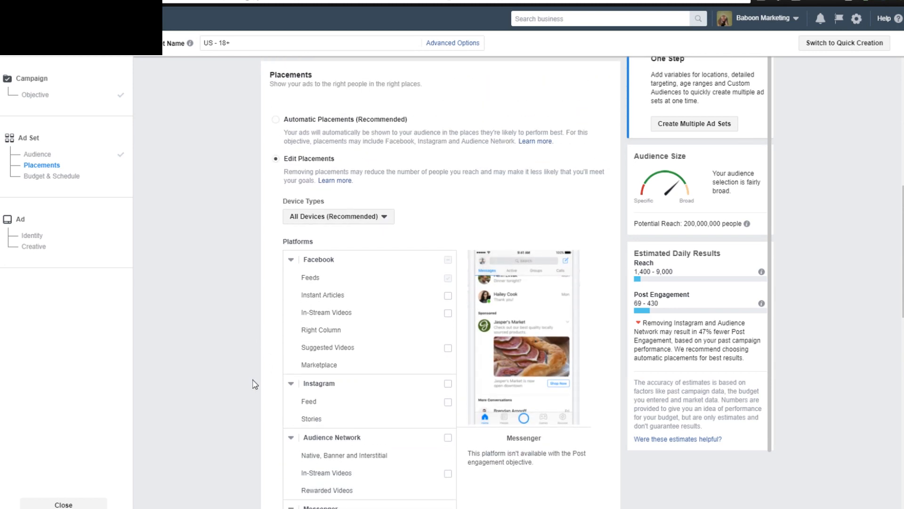
pyautogui.scroll(-8, 253, 382)
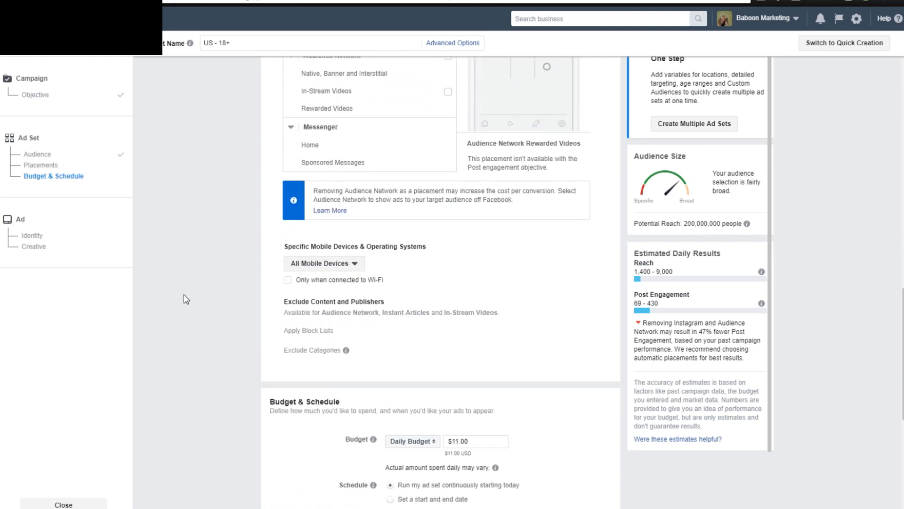
pyautogui.click(286, 281)
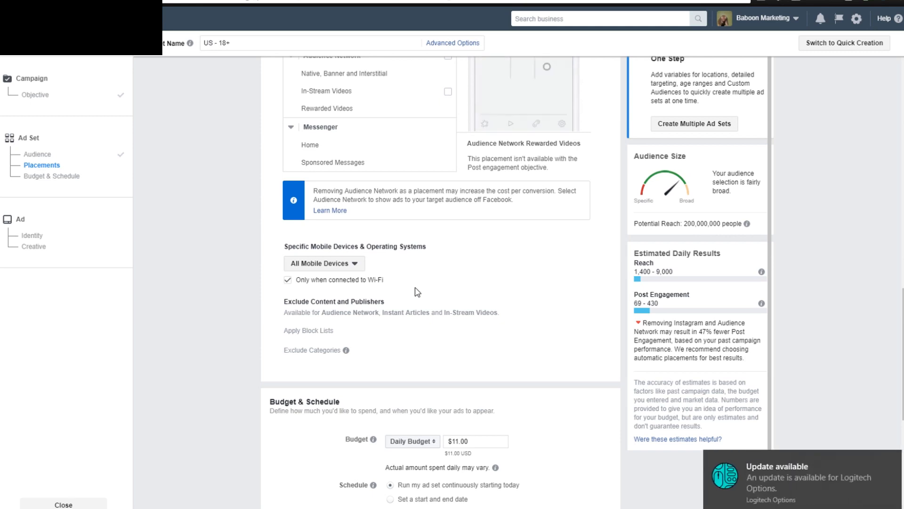
# Set the ad set's daily budget to $3.00.
pyautogui.scroll(-3, 417, 292)
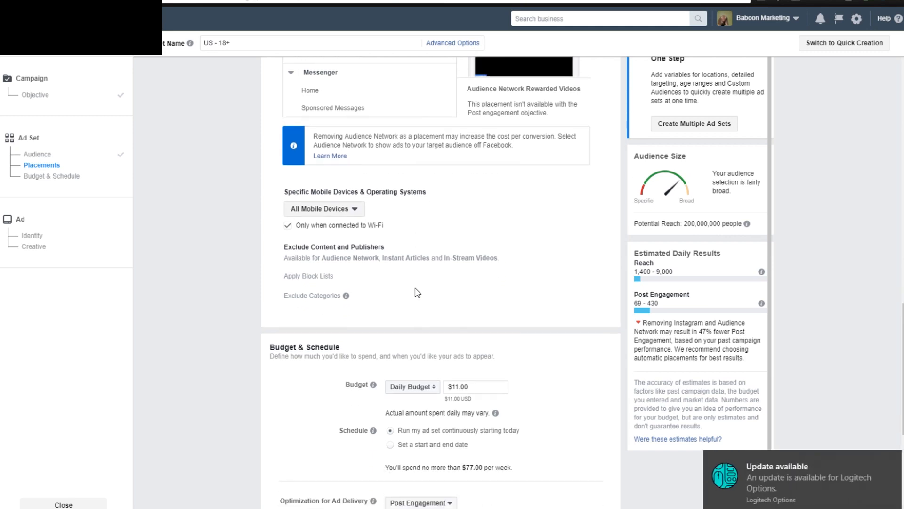
pyautogui.click(476, 332)
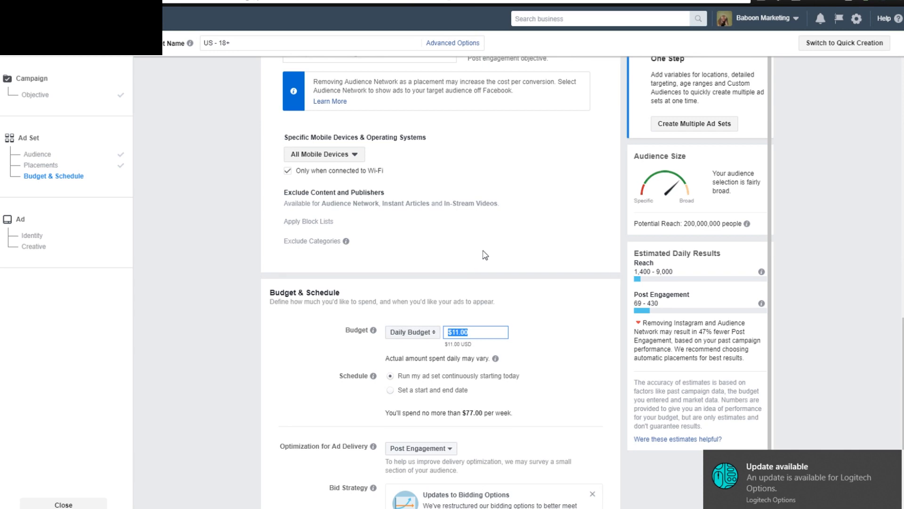
pyautogui.scroll(-1, 516, 276)
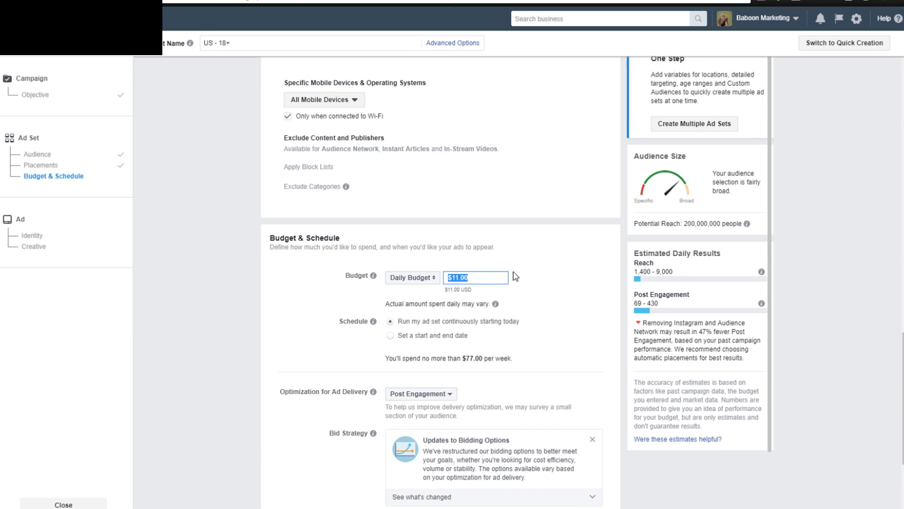
pyautogui.write('3.')
pyautogui.click(516, 276)
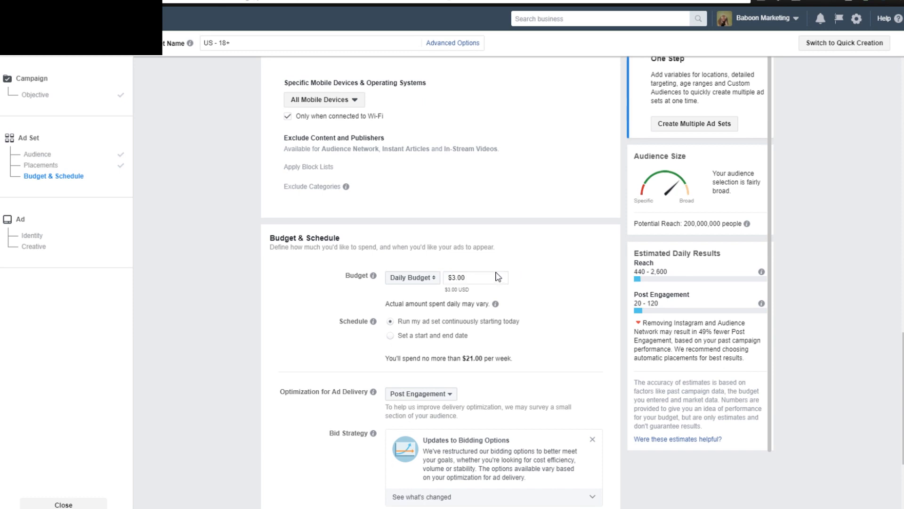
# Set the ad set's daily budget to $5.00 and look over the schedule, optimization and bidding options.
pyautogui.click(472, 278)
pyautogui.moveTo(466, 277); pyautogui.dragTo(431, 282)
pyautogui.click(473, 280)
pyautogui.moveTo(452, 278); pyautogui.dragTo(442, 280)
pyautogui.write('5.0')
pyautogui.click(560, 252)
pyautogui.scroll(-2, 693, 302)
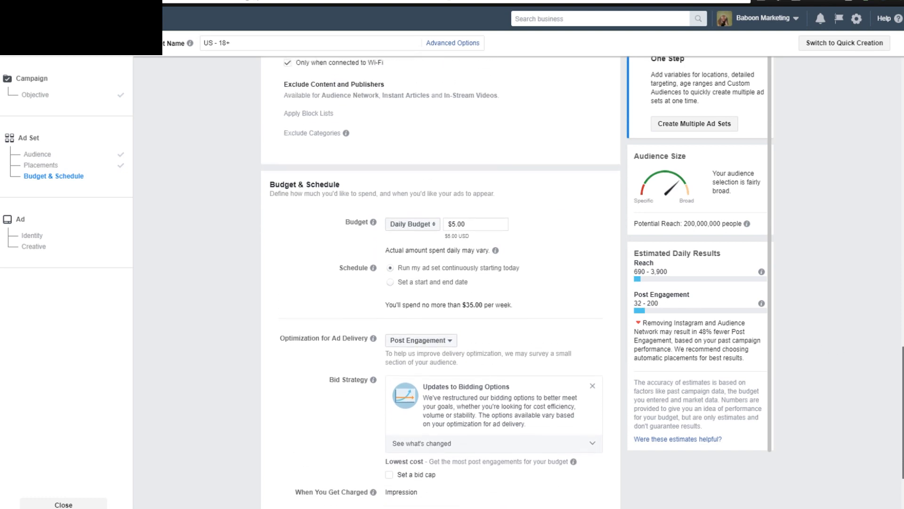
pyautogui.scroll(1, 692, 303)
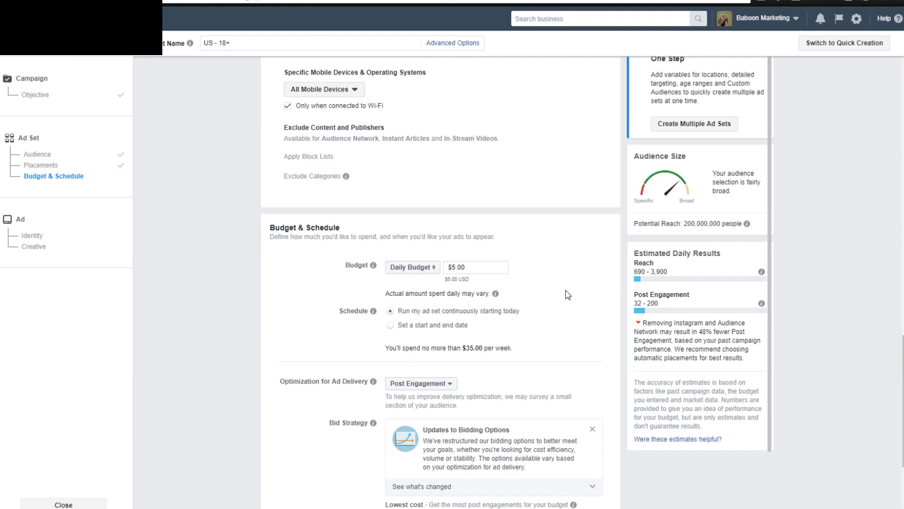
pyautogui.scroll(6, 521, 296)
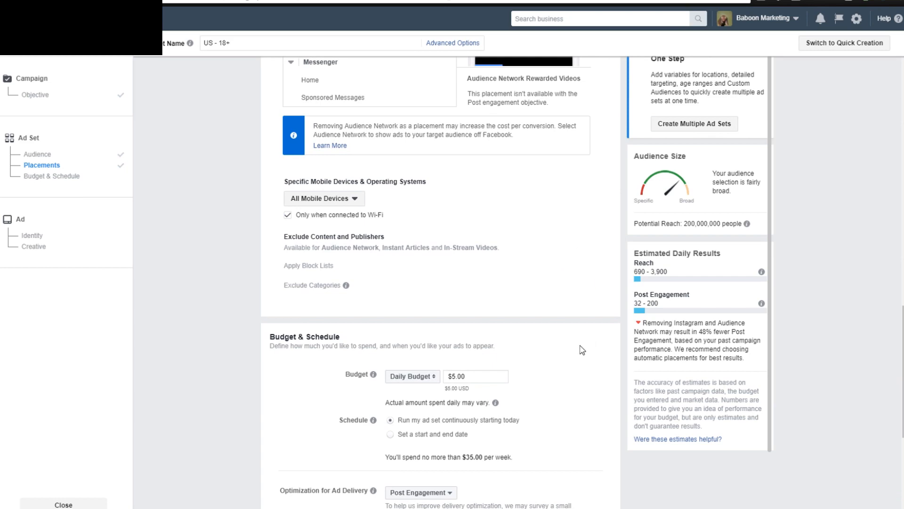
pyautogui.scroll(-6, 582, 349)
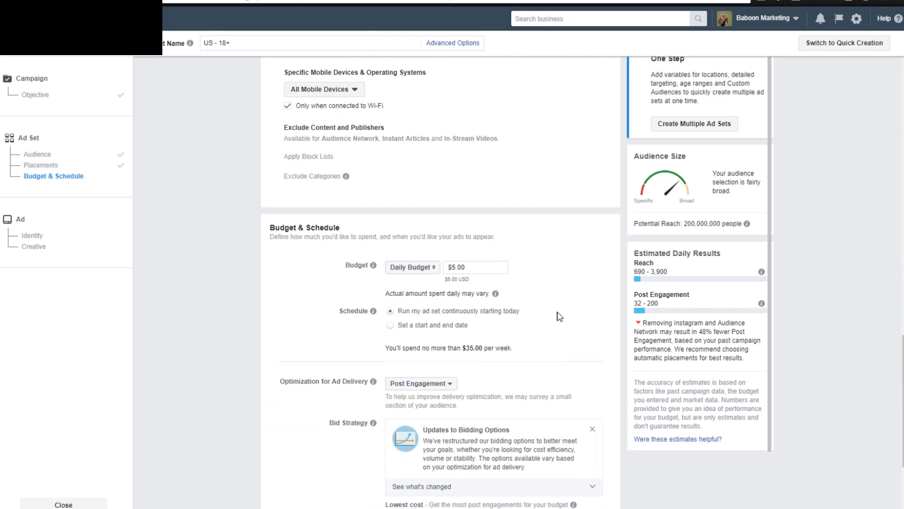
pyautogui.scroll(-2, 571, 273)
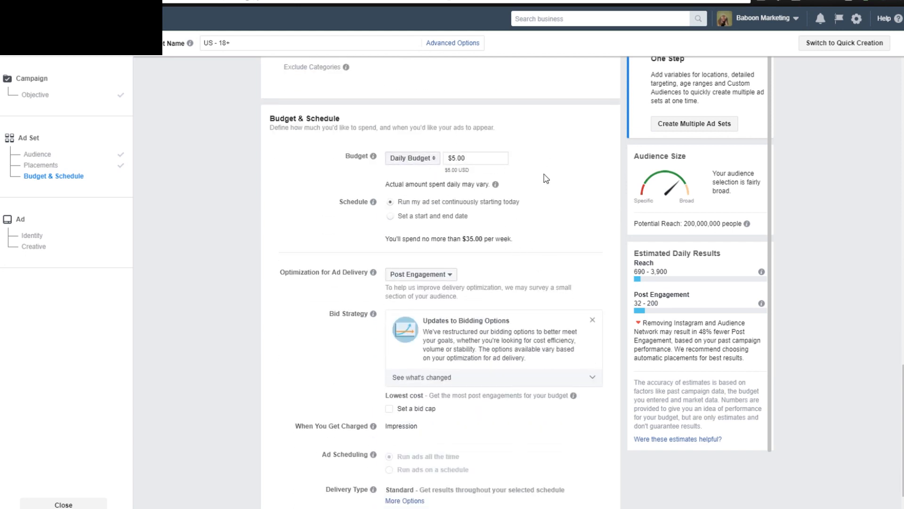
# Review the ad set's budget, audience and placement settings, and check the available device types.
pyautogui.scroll(-1, 546, 184)
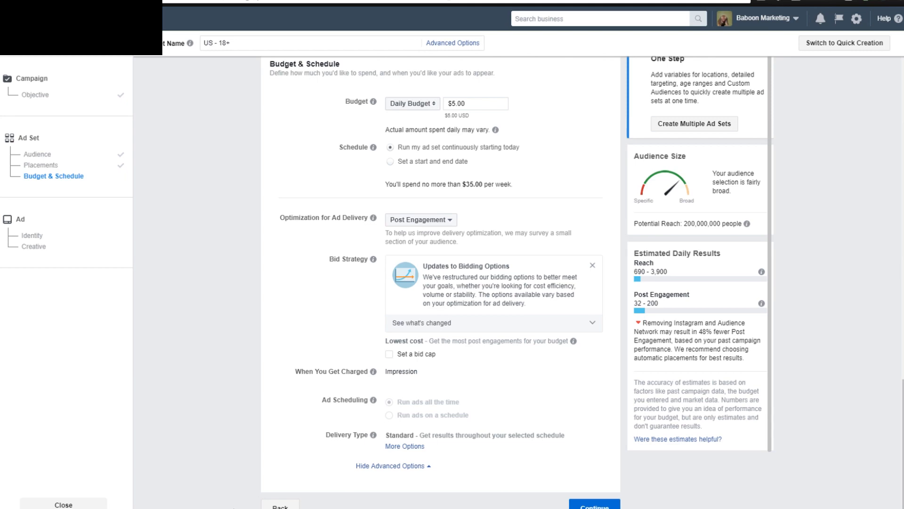
pyautogui.scroll(15, 264, 308)
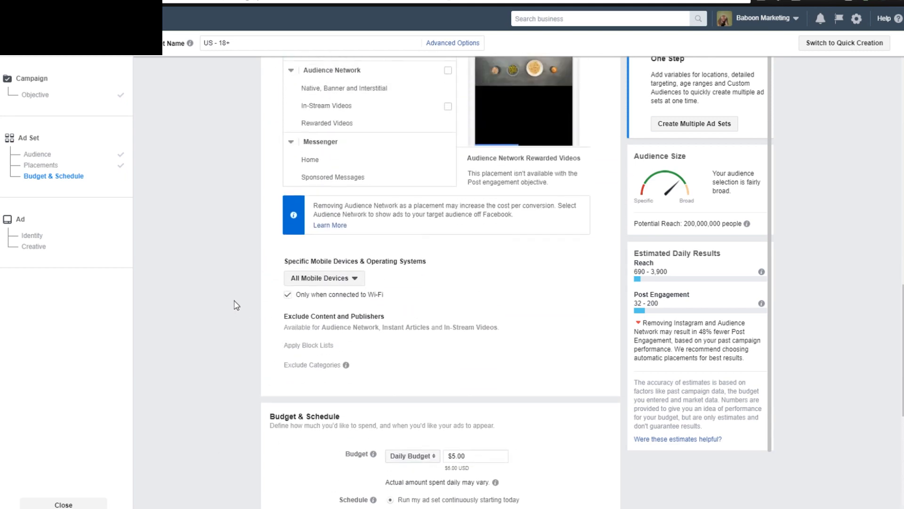
pyautogui.scroll(10, 236, 303)
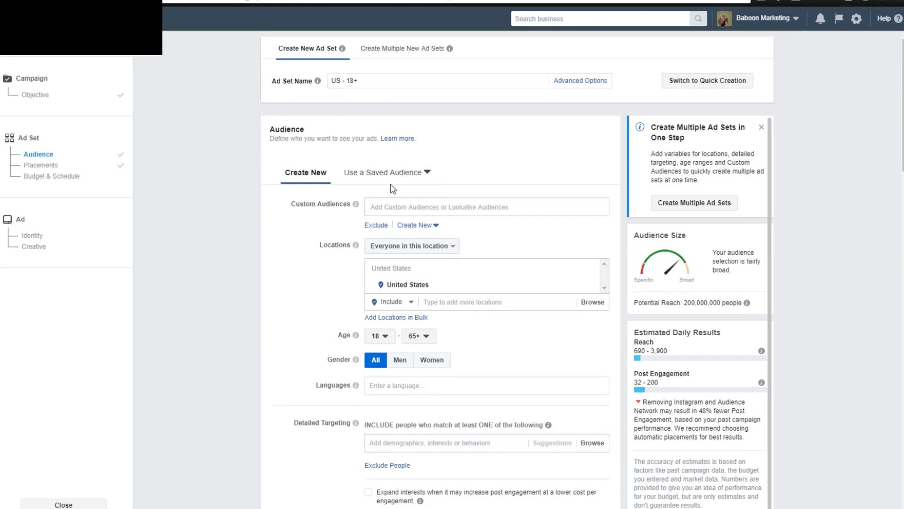
pyautogui.moveTo(356, 208)
pyautogui.scroll(-1, 293, 254)
pyautogui.scroll(1, 287, 253)
pyautogui.scroll(-3, 302, 297)
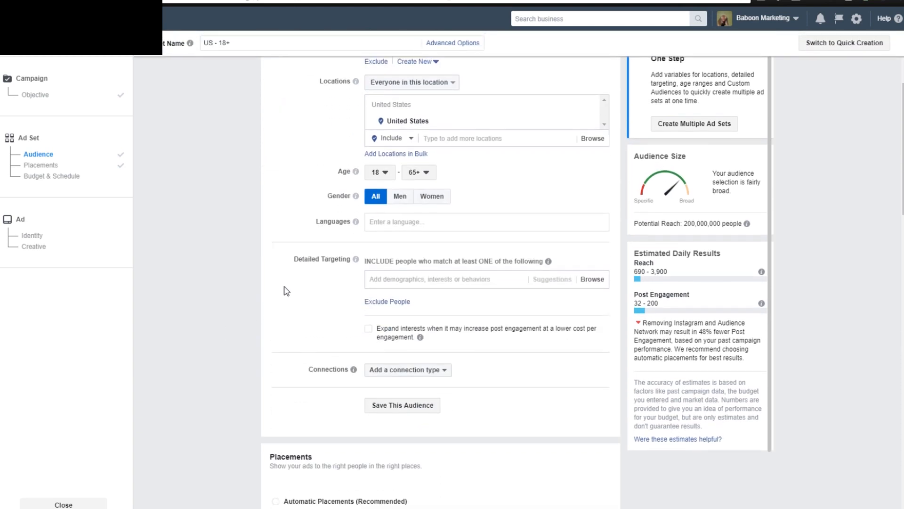
pyautogui.scroll(2, 276, 296)
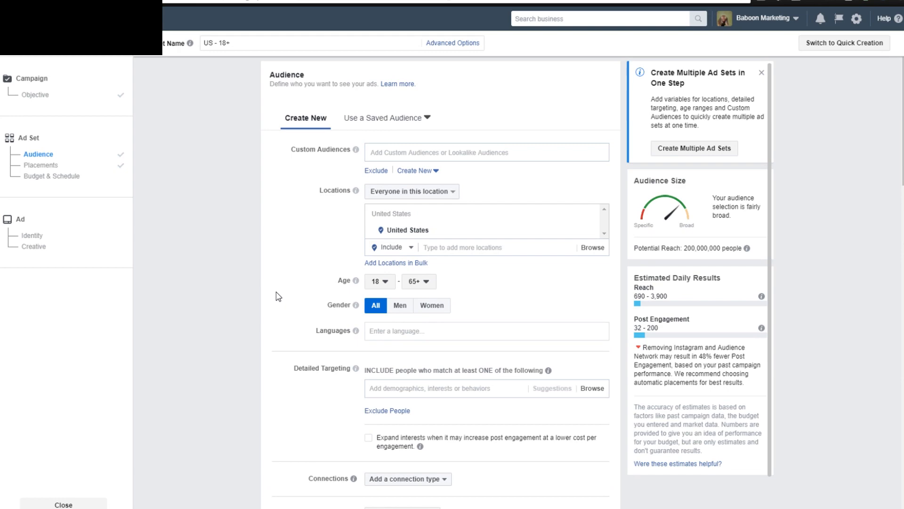
pyautogui.scroll(-6, 276, 296)
pyautogui.scroll(-5, 275, 294)
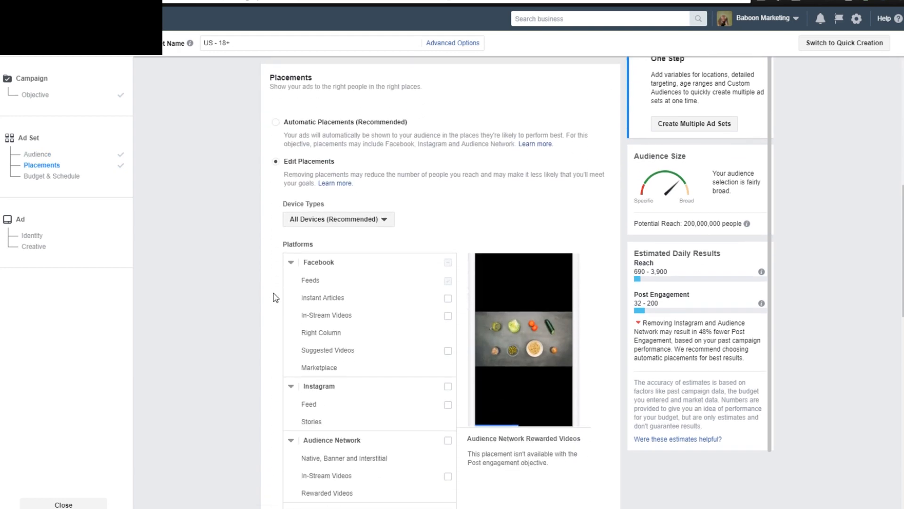
pyautogui.click(338, 217)
pyautogui.click(428, 198)
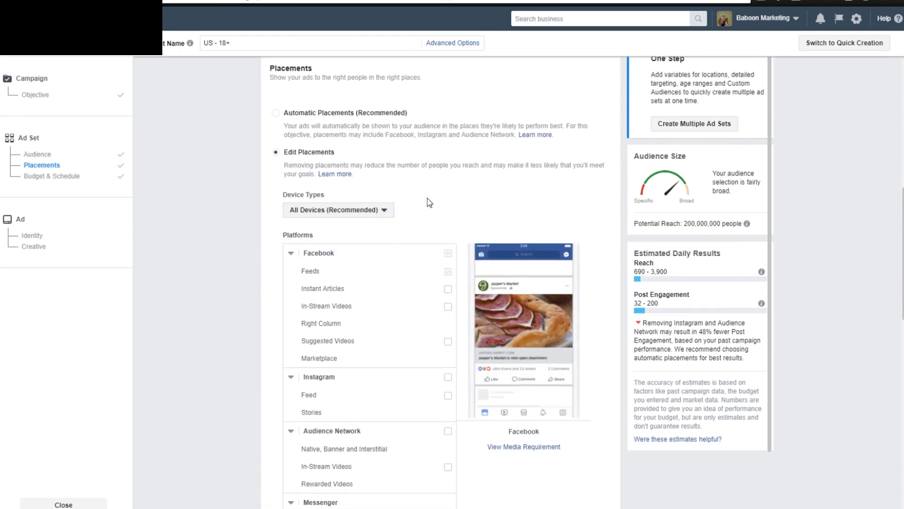
# Limit mobile delivery to iOS devices, keep only iPhones by removing iPads and iPods, and check the minimum OS versions.
pyautogui.scroll(-6, 349, 238)
pyautogui.scroll(-1, 262, 301)
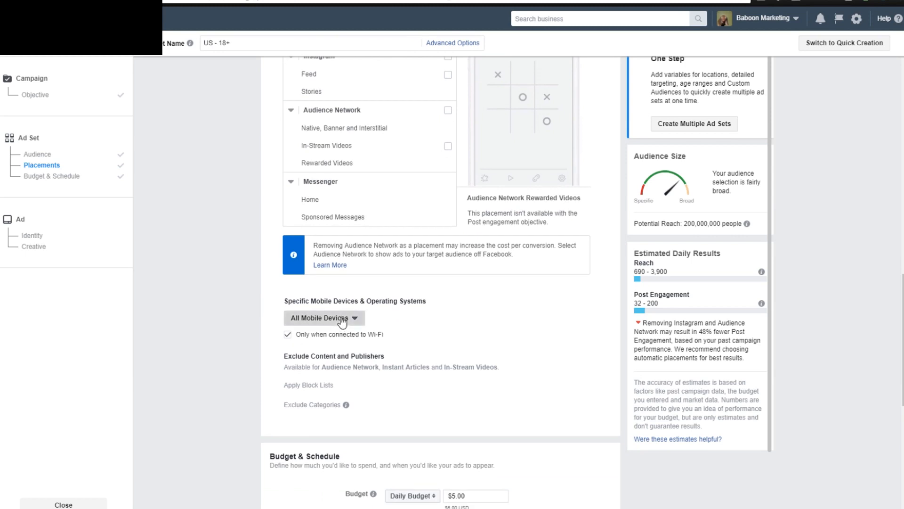
pyautogui.click(338, 319)
pyautogui.click(336, 364)
pyautogui.scroll(-2, 266, 314)
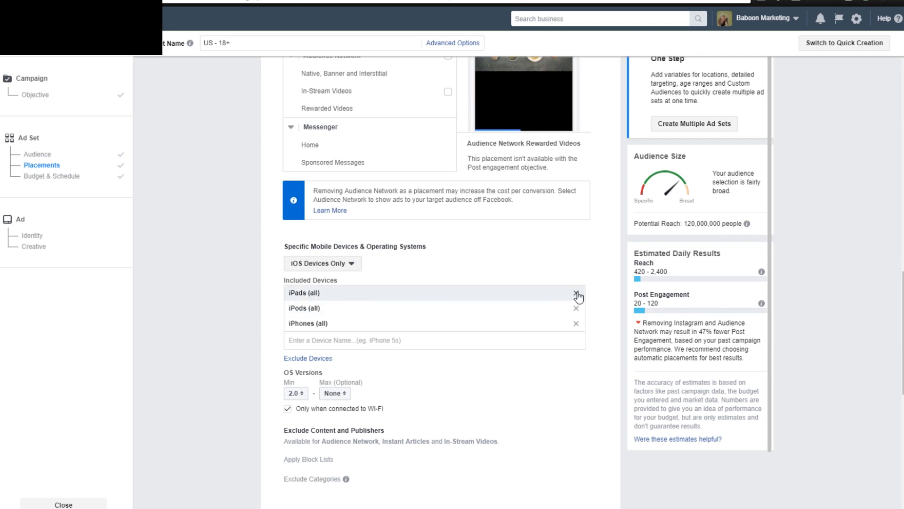
pyautogui.click(576, 294)
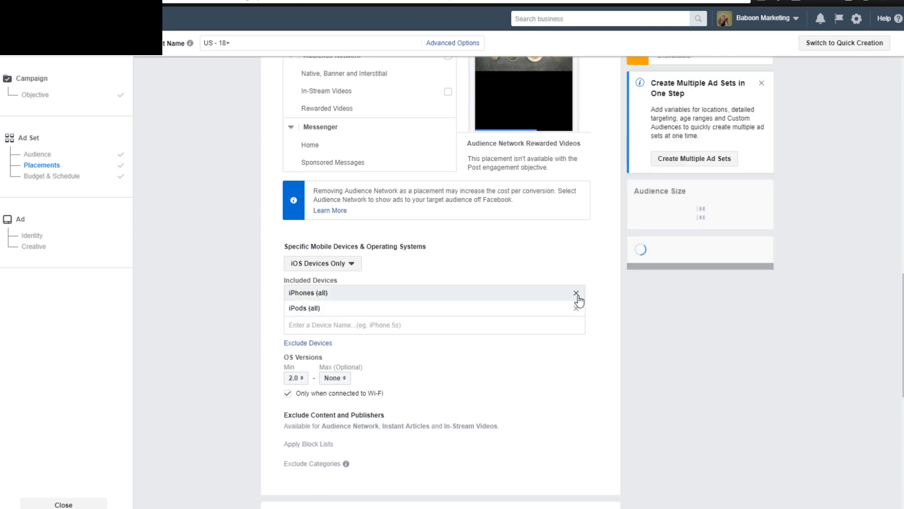
pyautogui.click(576, 308)
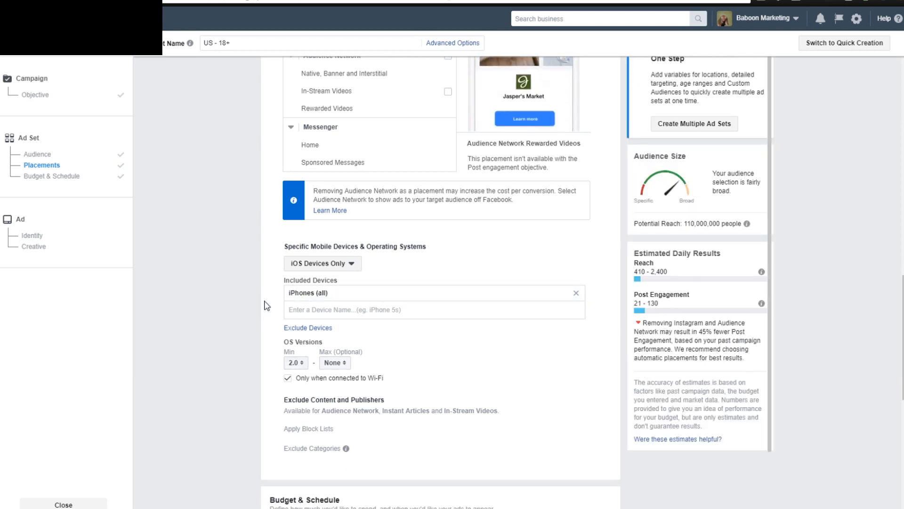
pyautogui.click(293, 362)
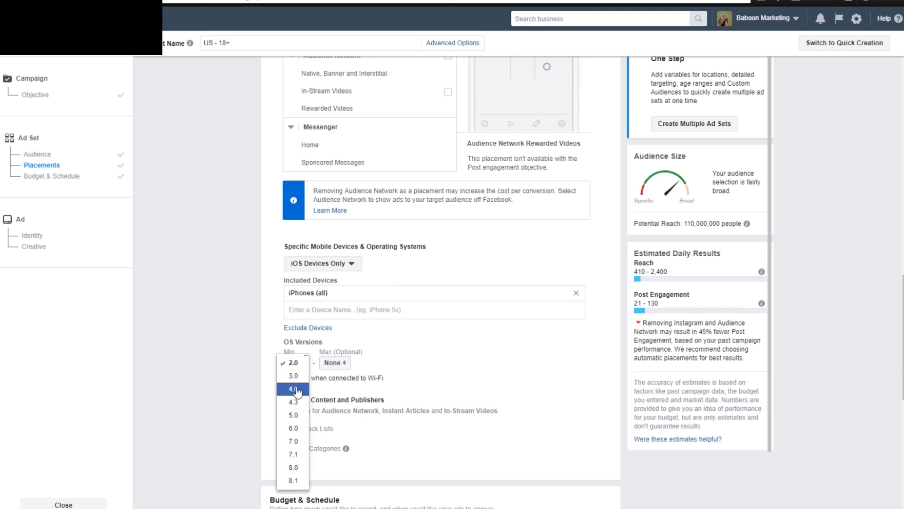
pyautogui.click(256, 314)
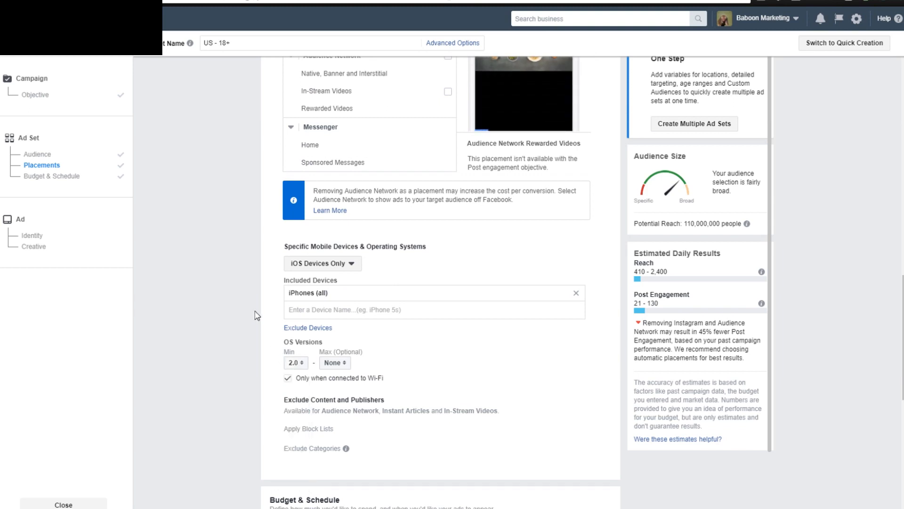
# Look over the selected platforms, included mobile devices and audience settings of the ad set.
pyautogui.scroll(-1, 256, 314)
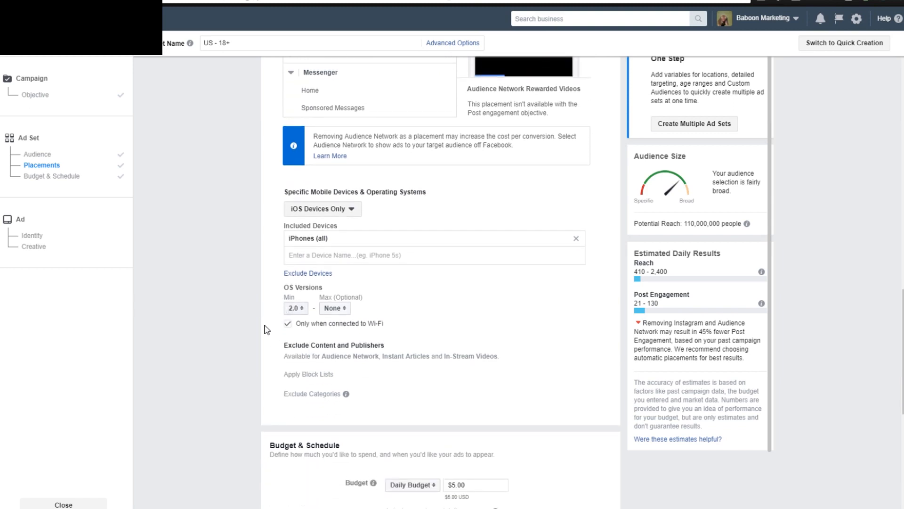
pyautogui.scroll(2, 265, 330)
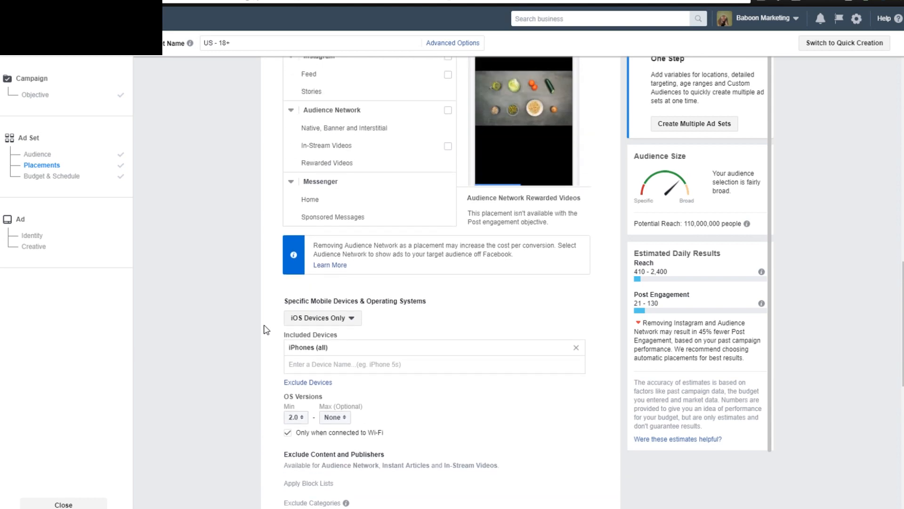
pyautogui.scroll(3, 266, 329)
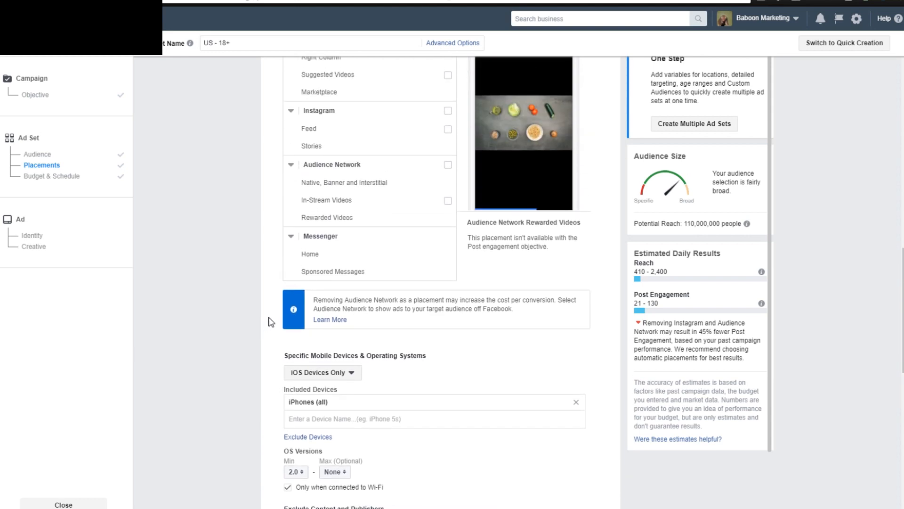
pyautogui.scroll(2, 269, 321)
pyautogui.scroll(-5, 270, 325)
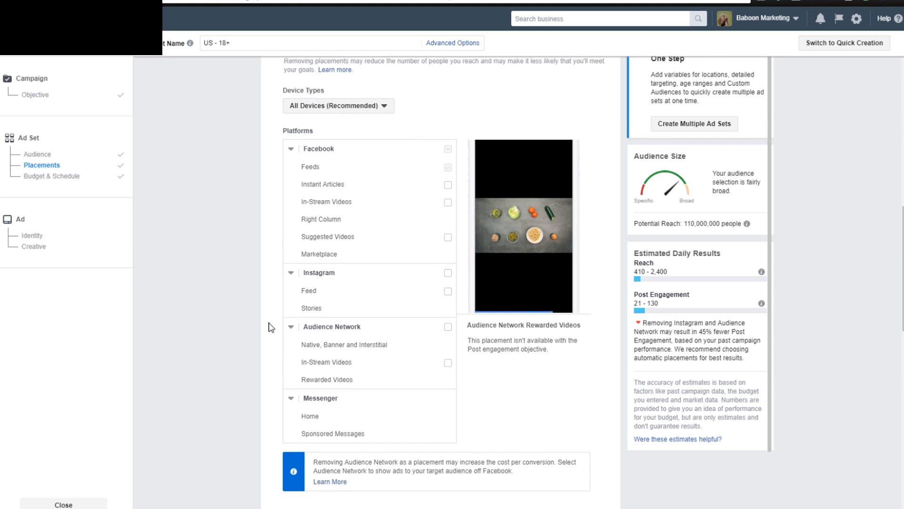
pyautogui.scroll(-2, 270, 327)
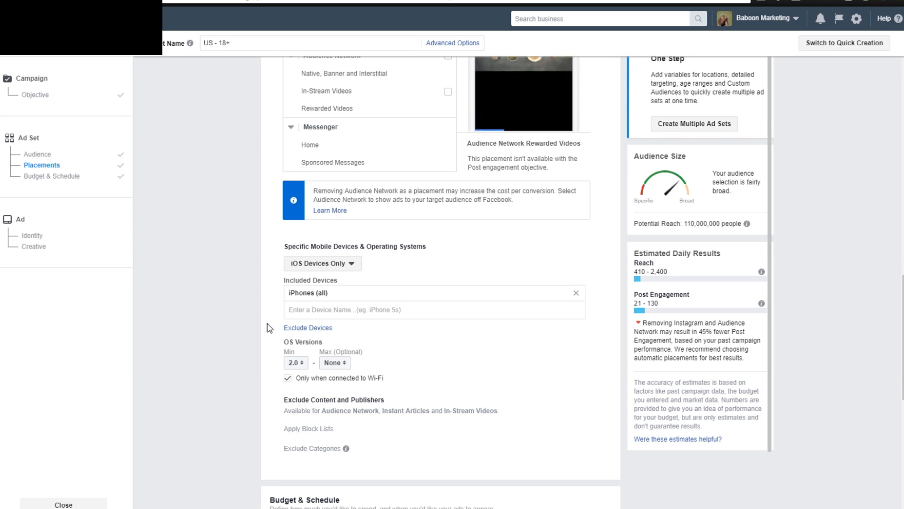
pyautogui.scroll(13, 254, 259)
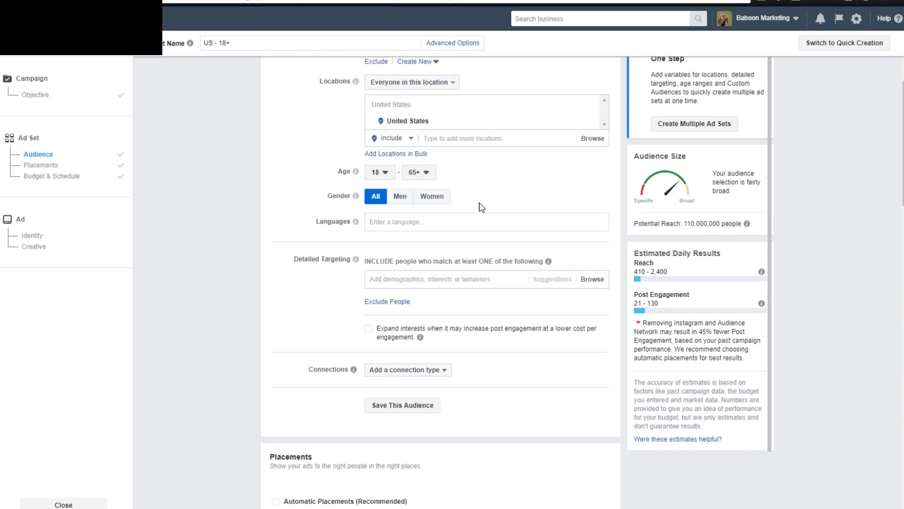
pyautogui.scroll(3, 434, 135)
# Set the ad set's specific mobile devices option back to All Mobile Devices.
pyautogui.scroll(-4, 282, 255)
pyautogui.scroll(-15, 282, 256)
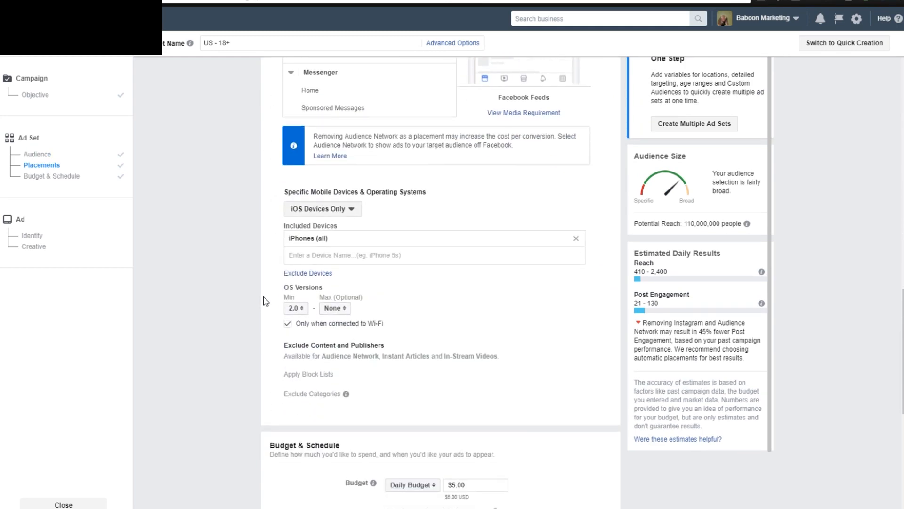
pyautogui.scroll(-1, 268, 298)
pyautogui.scroll(1, 268, 299)
pyautogui.scroll(1, 278, 290)
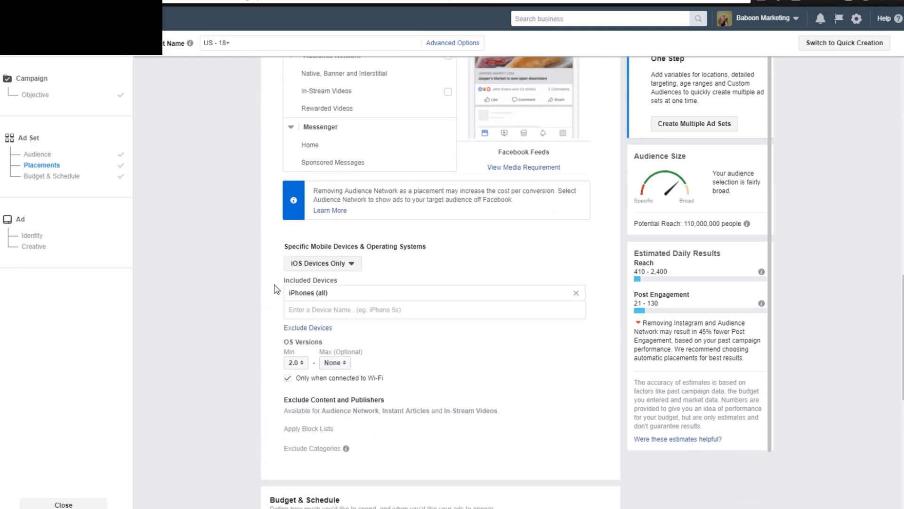
pyautogui.click(333, 265)
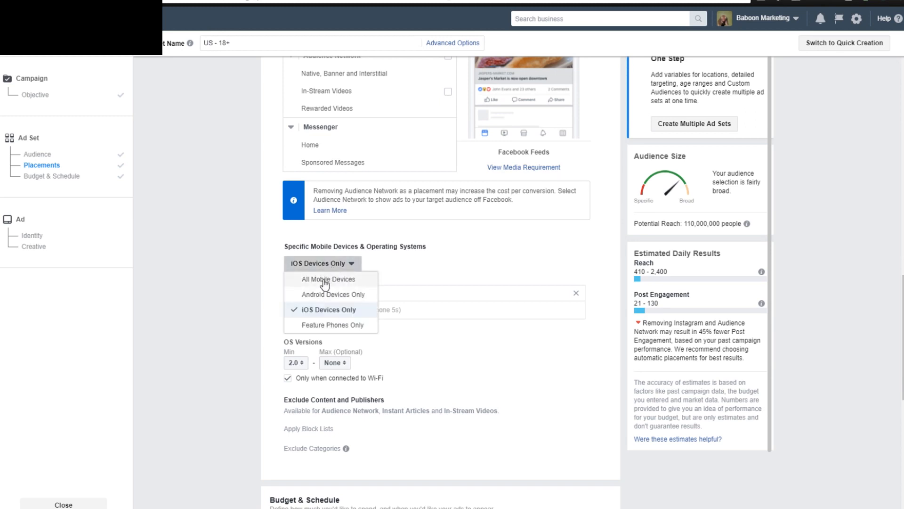
pyautogui.click(325, 281)
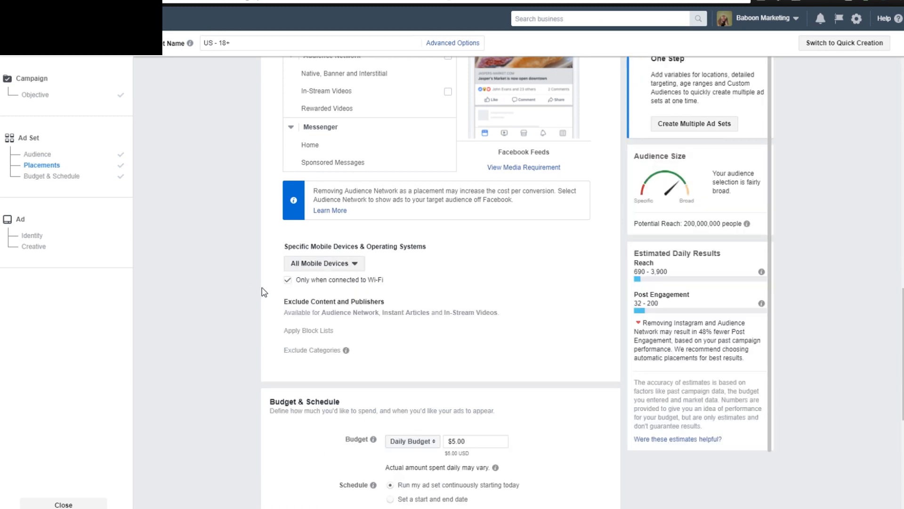
# Set the audience's gender targeting to All.
pyautogui.scroll(7, 270, 293)
pyautogui.scroll(10, 270, 294)
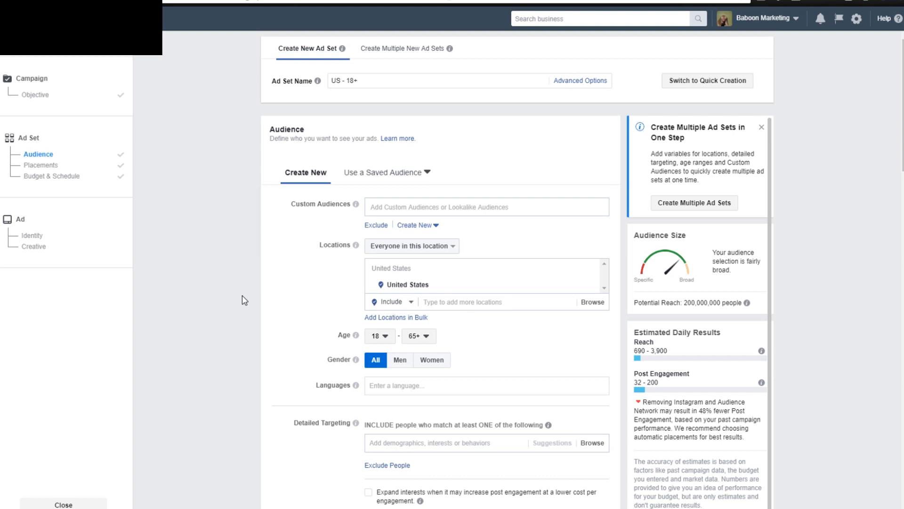
pyautogui.scroll(-1, 242, 296)
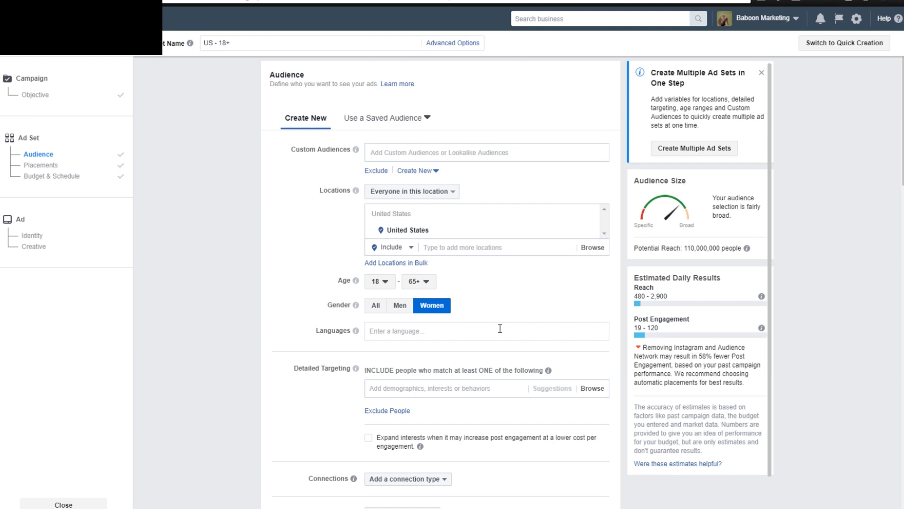
pyautogui.click(376, 306)
pyautogui.scroll(-3, 301, 281)
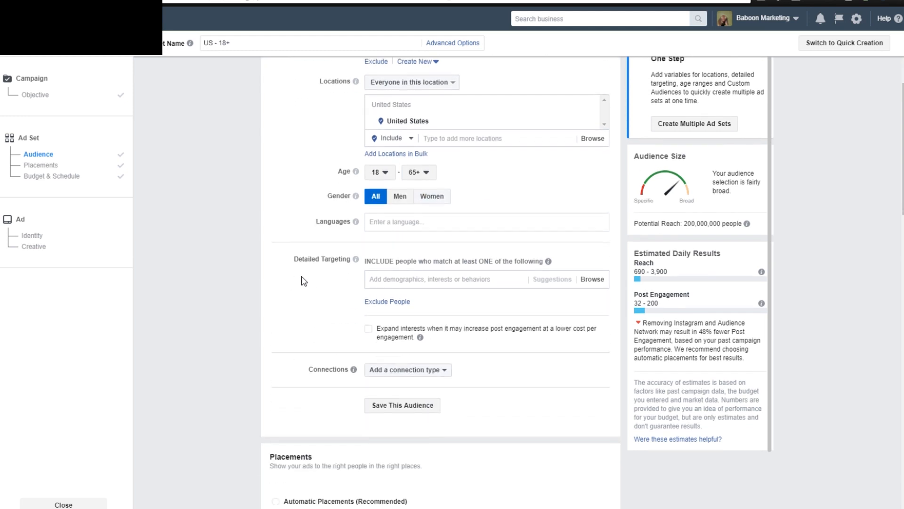
# Examine the ad set's locations, age, gender and detailed targeting, along with its placements and daily budget.
pyautogui.scroll(4, 302, 281)
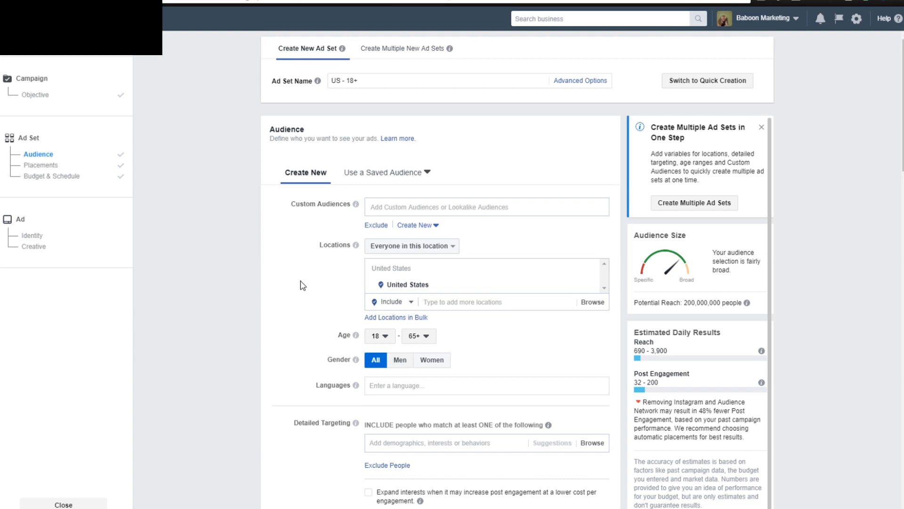
pyautogui.scroll(-1, 300, 286)
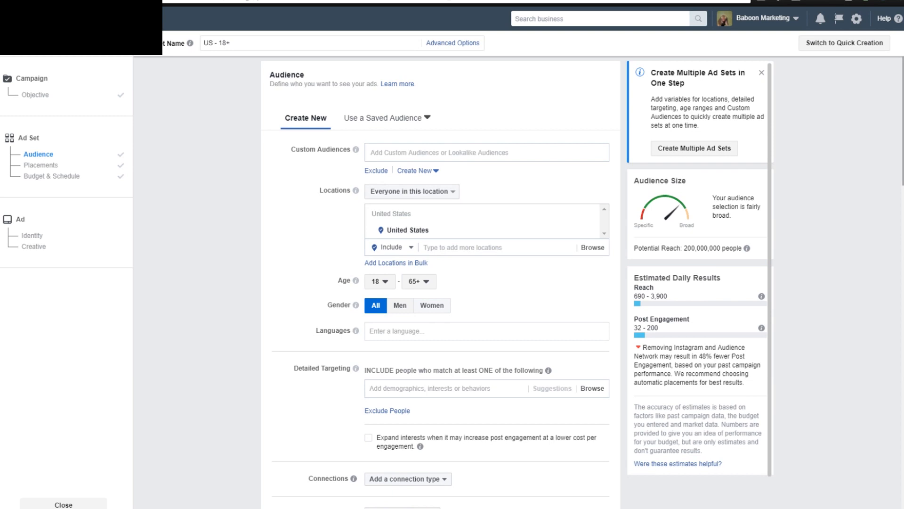
pyautogui.scroll(1, 440, 268)
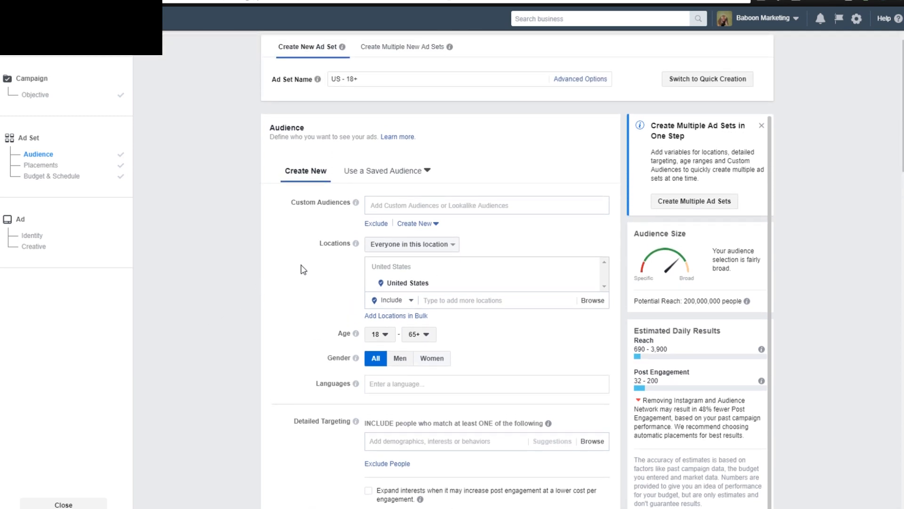
pyautogui.scroll(-4, 289, 264)
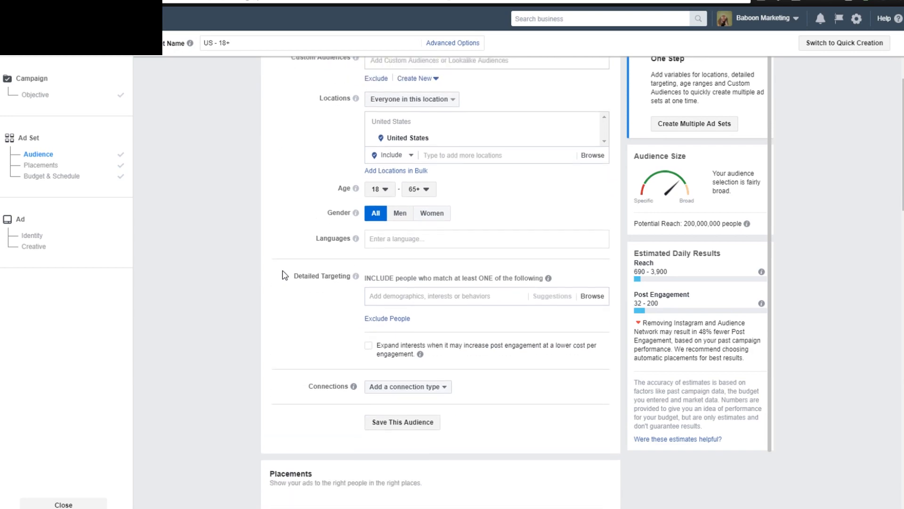
pyautogui.scroll(3, 465, 208)
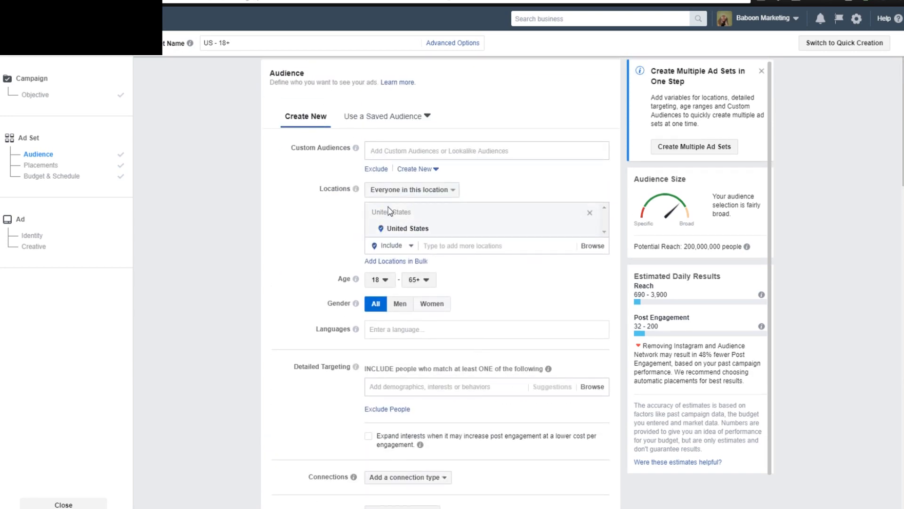
pyautogui.scroll(-8, 238, 268)
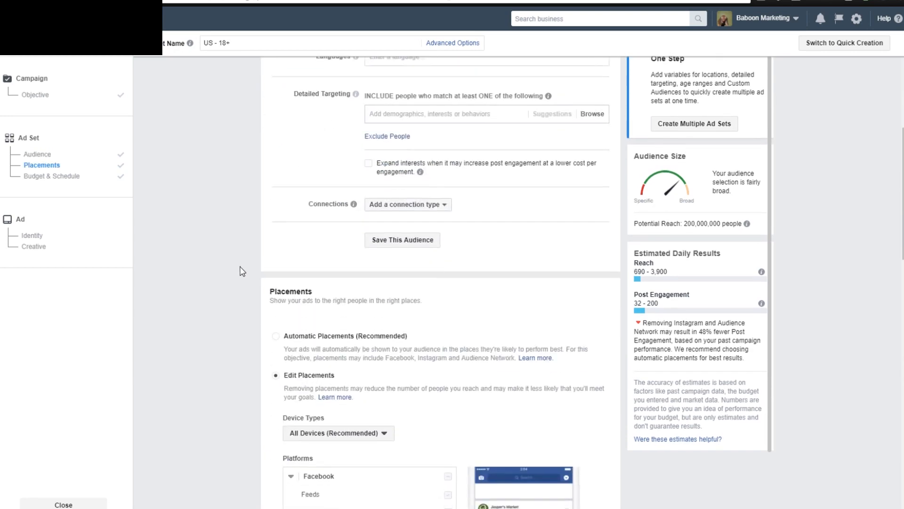
pyautogui.scroll(-9, 242, 272)
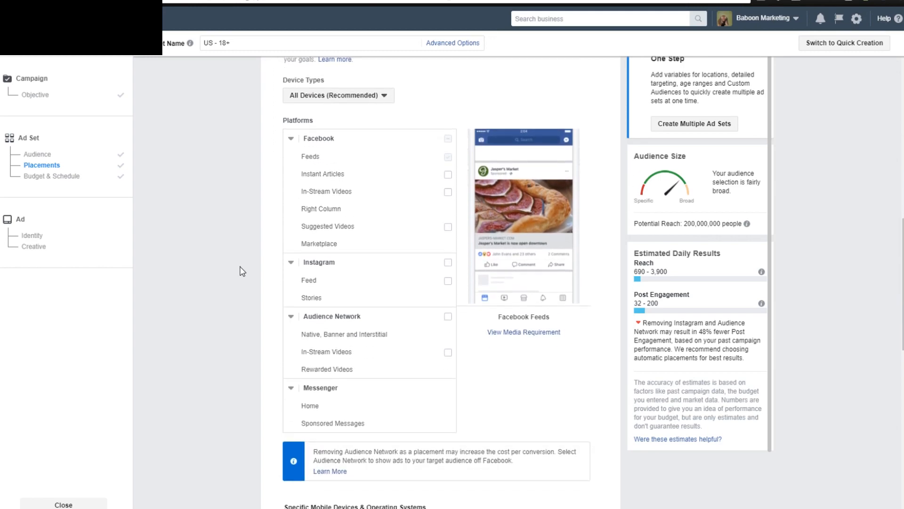
pyautogui.scroll(-3, 241, 272)
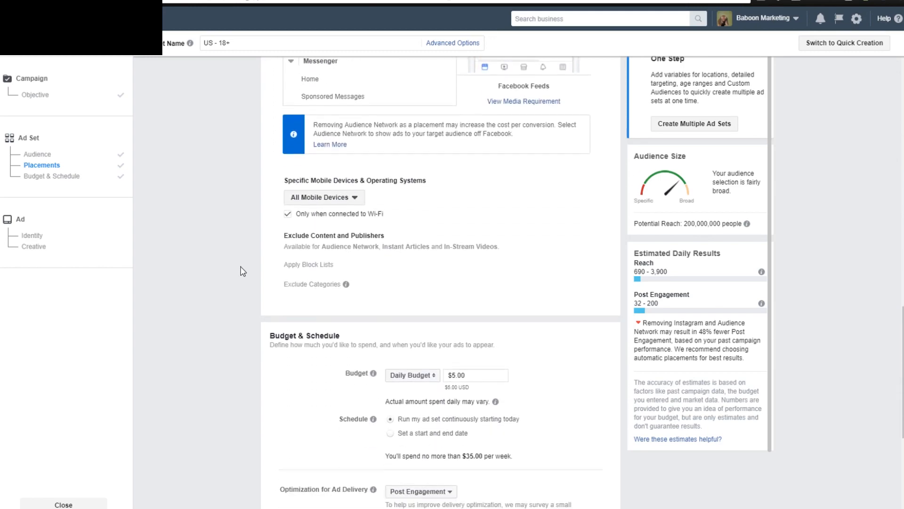
pyautogui.scroll(20, 242, 271)
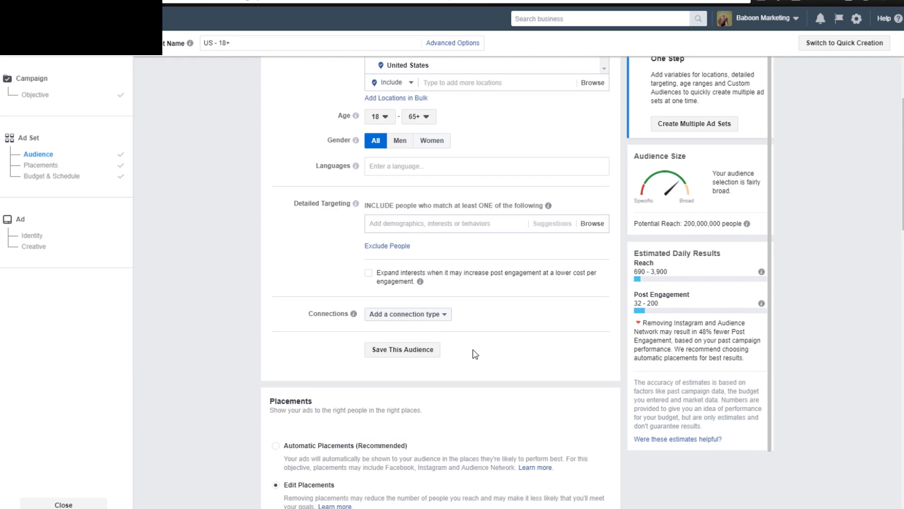
# Check the audience's minimum age options and its potential reach estimate.
pyautogui.scroll(1, 383, 356)
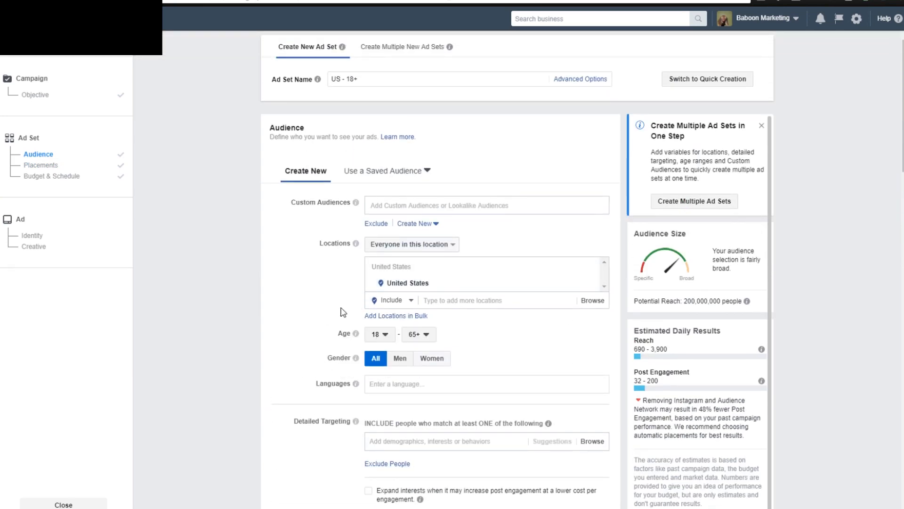
pyautogui.click(386, 335)
pyautogui.click(386, 335)
pyautogui.moveTo(682, 300); pyautogui.dragTo(731, 303)
pyautogui.click(731, 303)
# Add United Kingdom and New Zealand as included countries in the audience's locations.
pyautogui.click(458, 301)
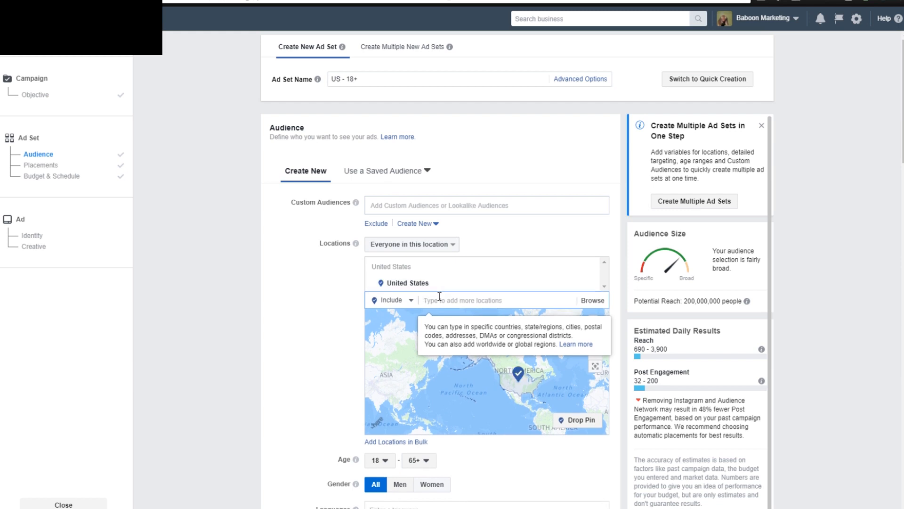
pyautogui.write('uk')
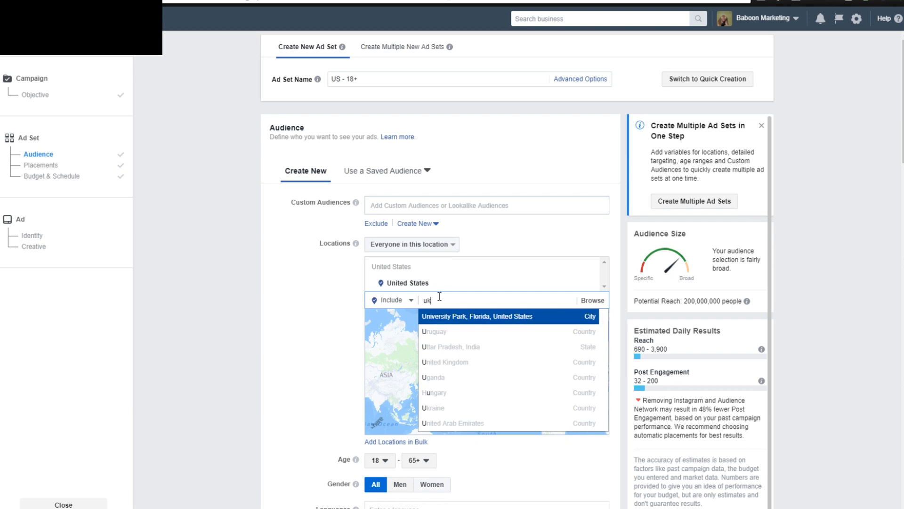
pyautogui.write('=nited')
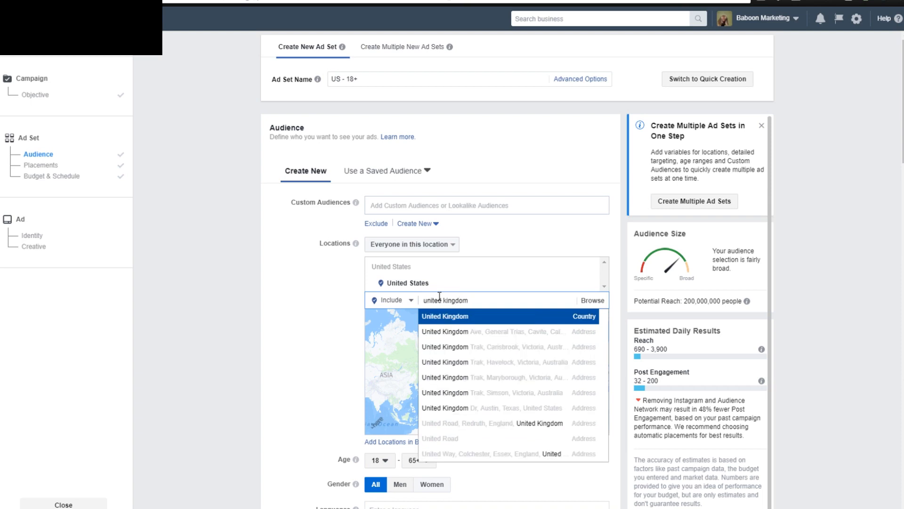
pyautogui.click(459, 317)
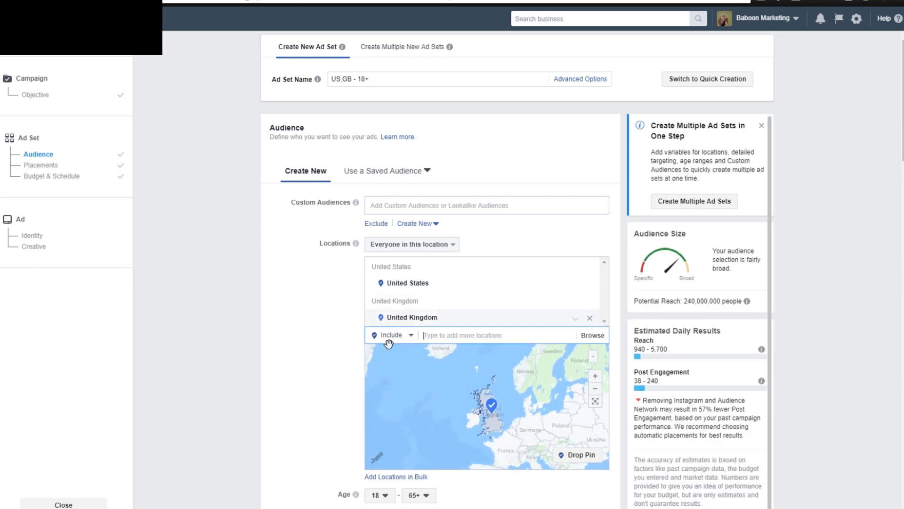
pyautogui.write('new zealand')
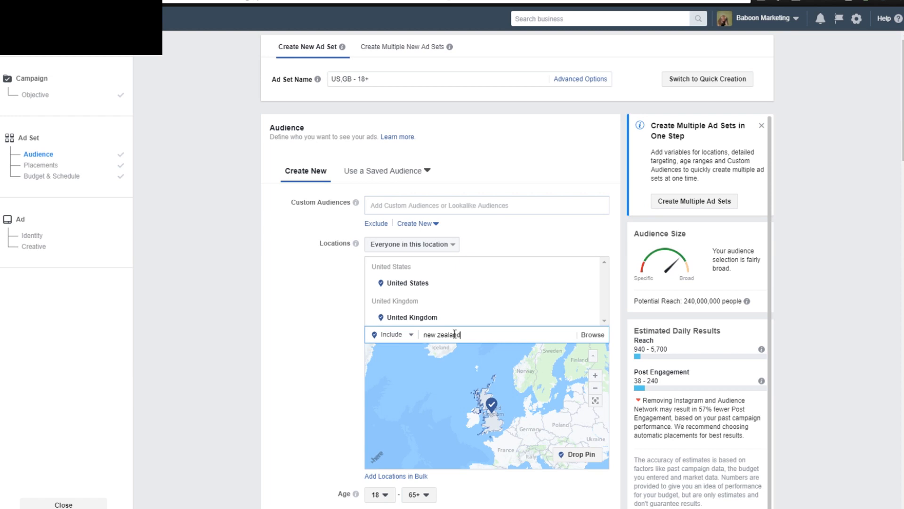
pyautogui.click(470, 354)
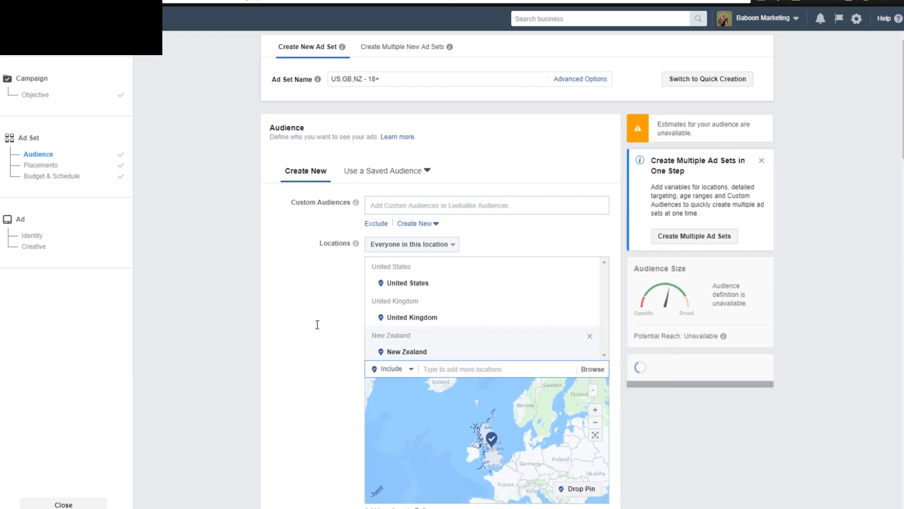
# Remove United Kingdom and New Zealand from the audience's locations, keeping only United States.
pyautogui.scroll(-1, 319, 328)
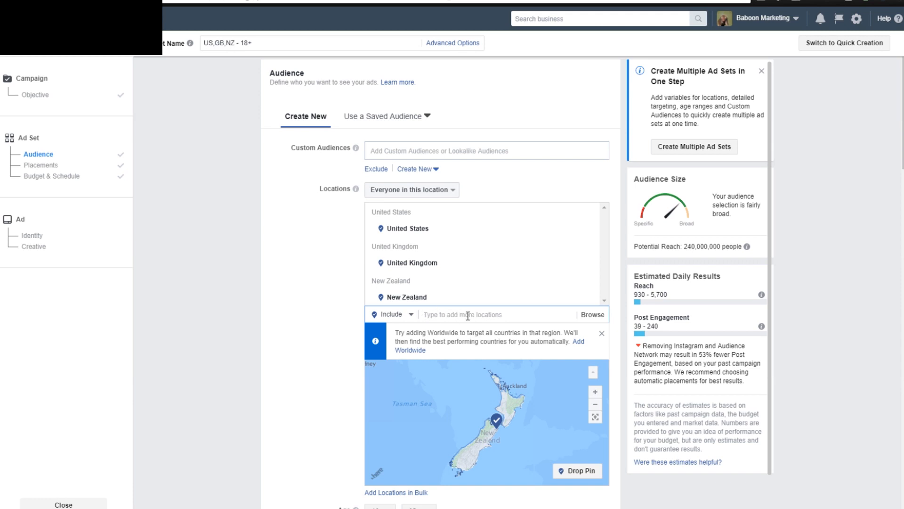
pyautogui.click(338, 268)
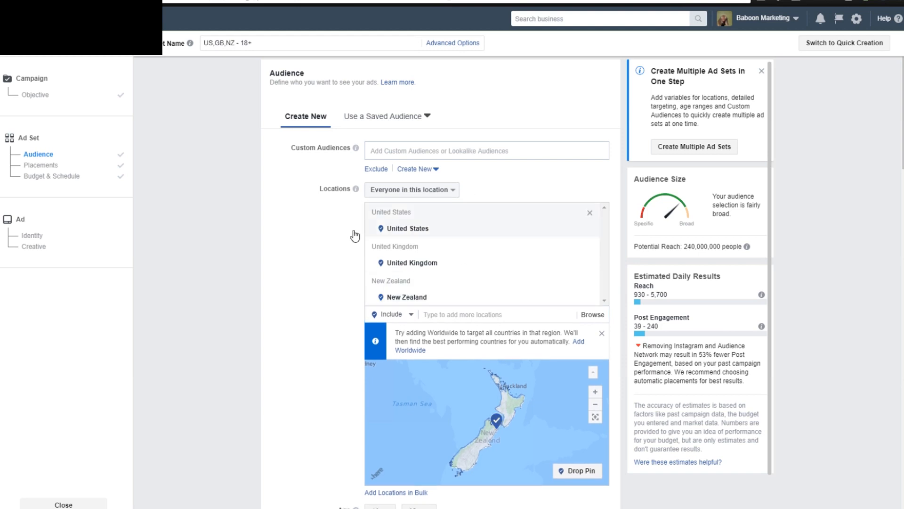
pyautogui.scroll(-1, 283, 268)
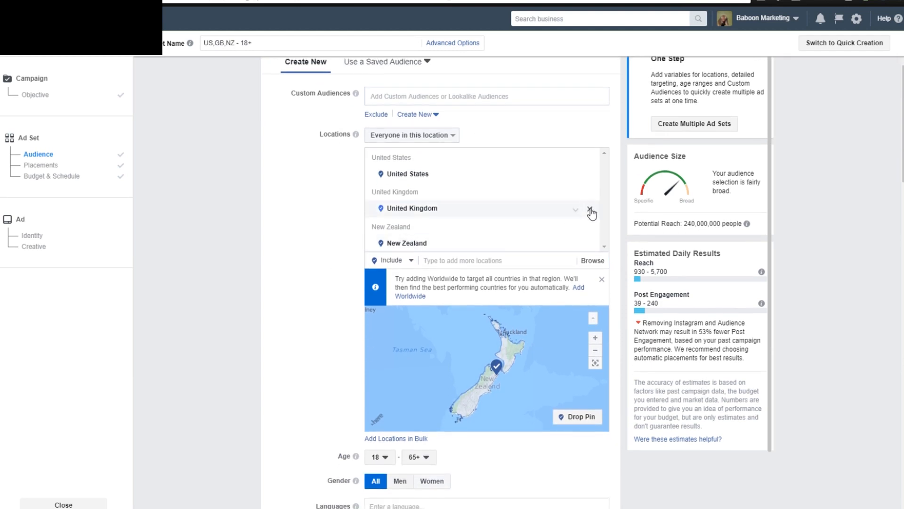
pyautogui.click(590, 210)
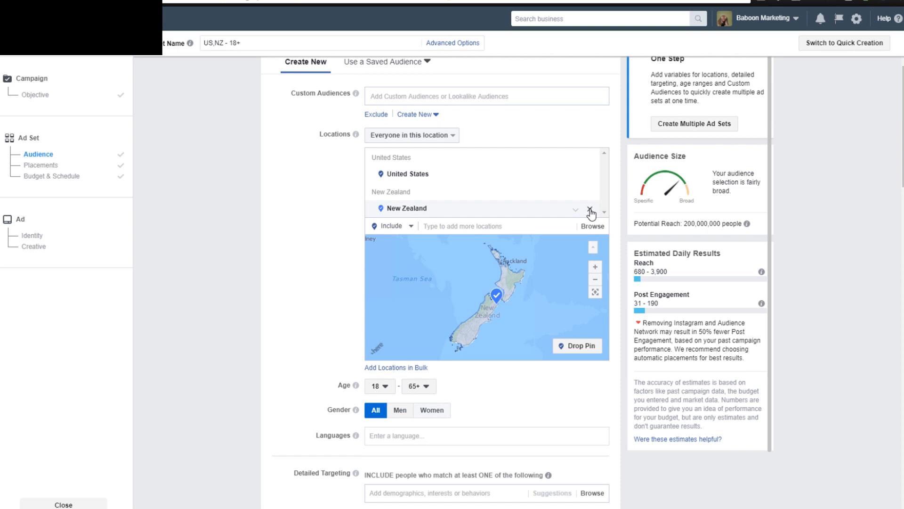
pyautogui.click(590, 210)
# Review the ad set's audience settings from locations down through age, gender, detailed targeting and connections to placements.
pyautogui.scroll(2, 332, 276)
pyautogui.scroll(1, 332, 276)
pyautogui.scroll(-2, 332, 275)
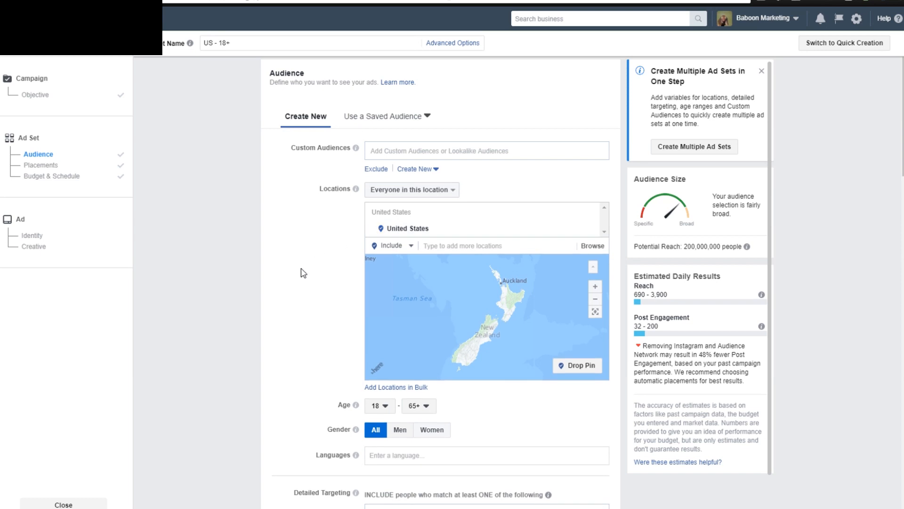
pyautogui.scroll(-1, 303, 270)
pyautogui.scroll(1, 302, 271)
pyautogui.scroll(-3, 297, 272)
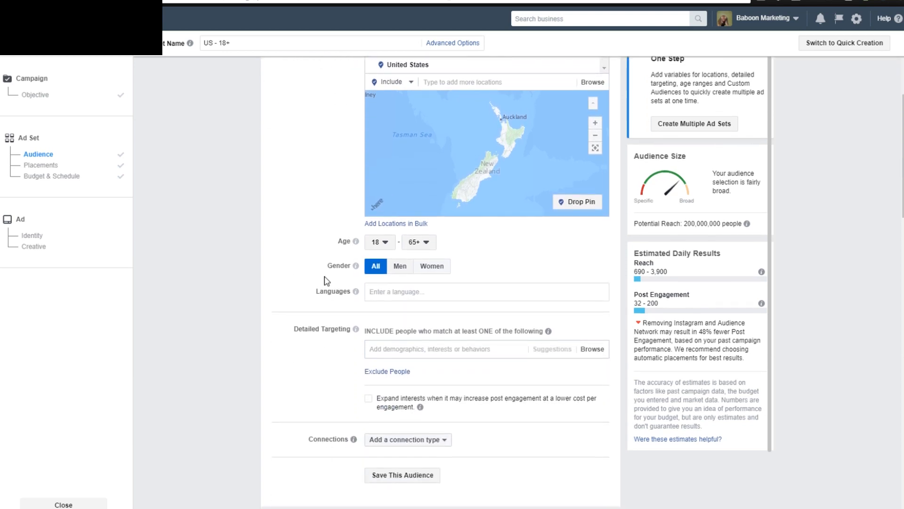
pyautogui.scroll(-1, 323, 281)
pyautogui.scroll(-1, 312, 283)
pyautogui.scroll(-1, 312, 283)
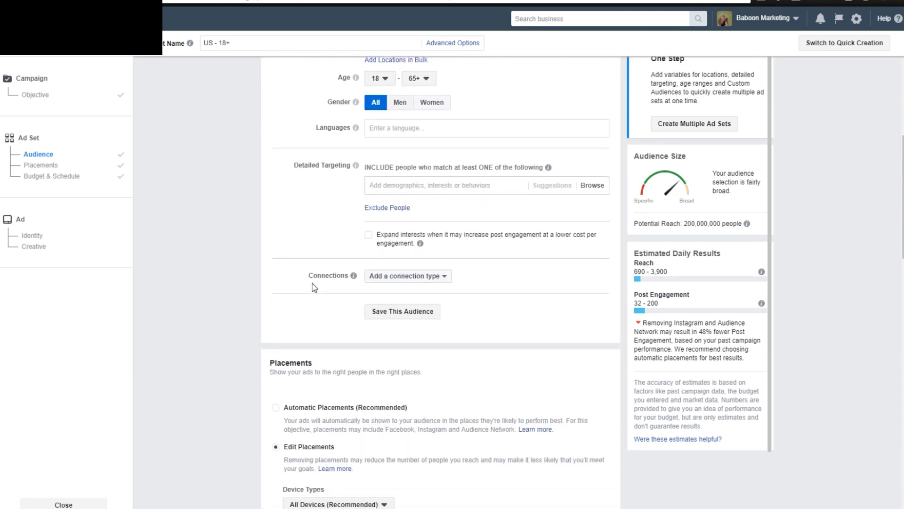
# Browse the detailed targeting categories and inspect the subcategories under Demographics.
pyautogui.scroll(2, 312, 284)
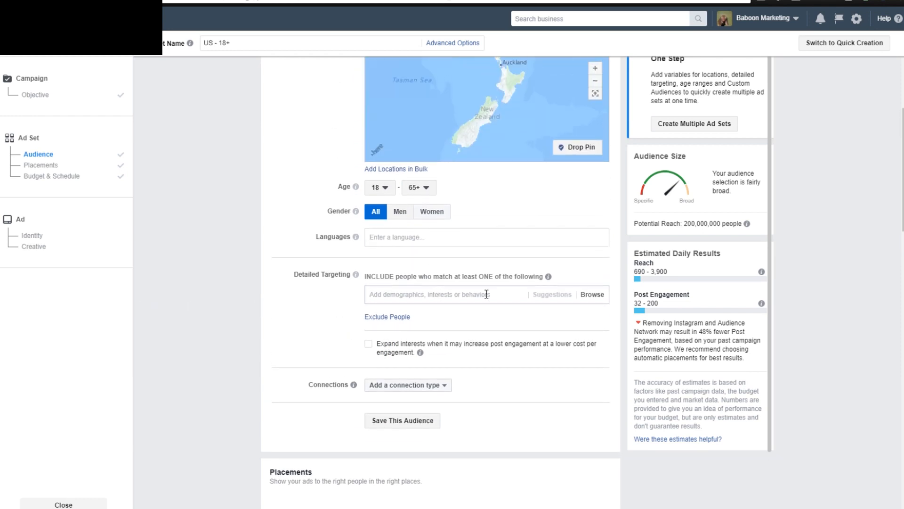
pyautogui.click(594, 296)
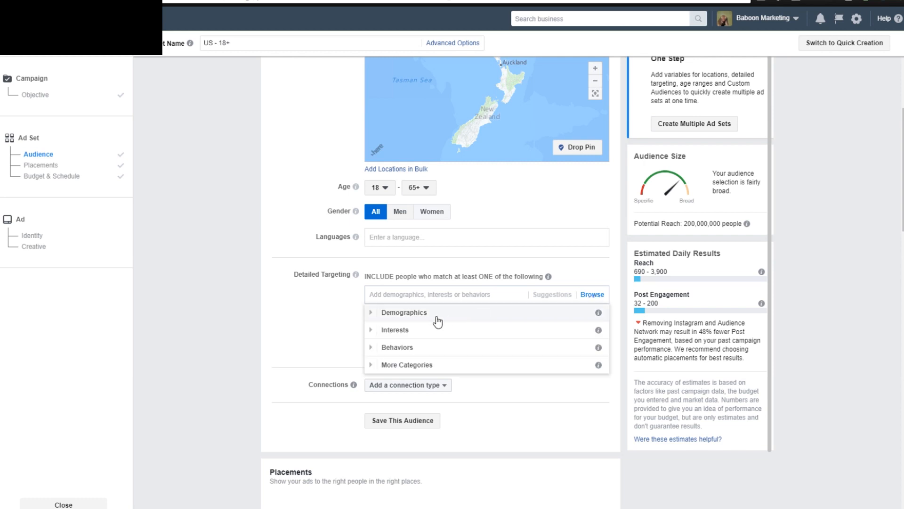
pyautogui.click(374, 315)
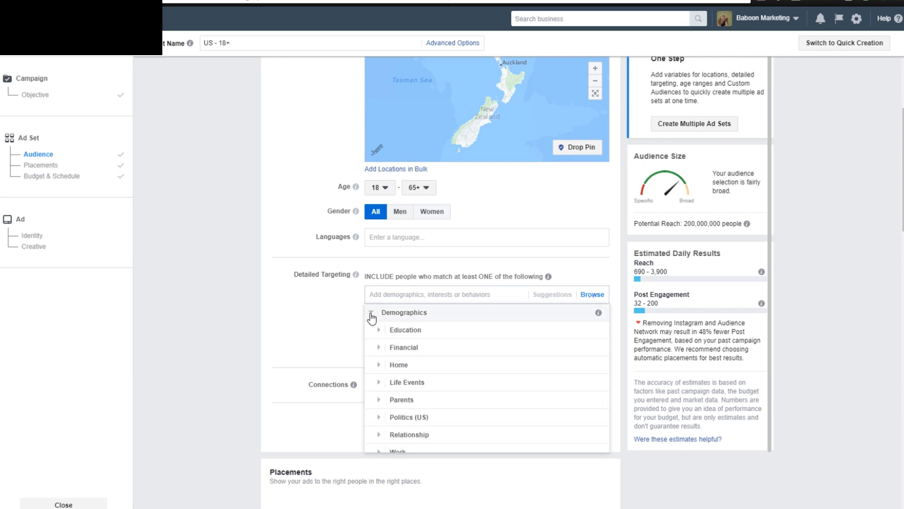
pyautogui.click(371, 317)
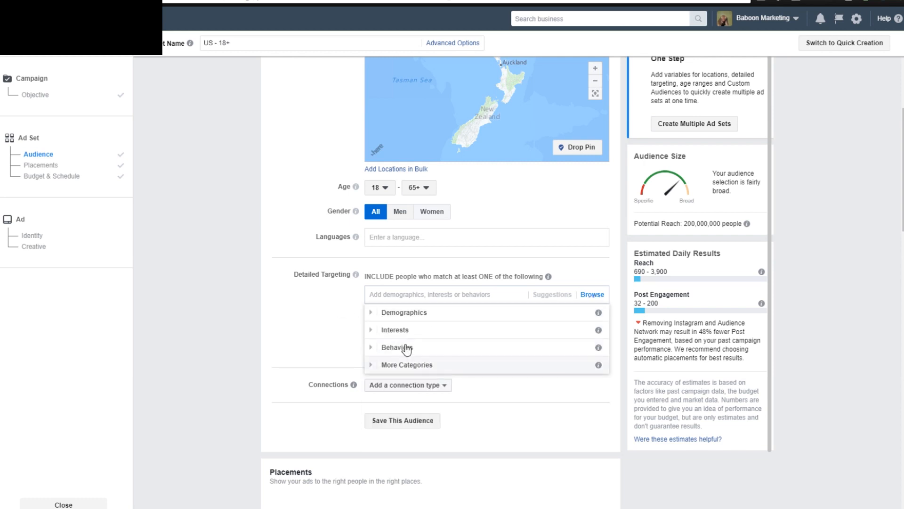
pyautogui.click(280, 340)
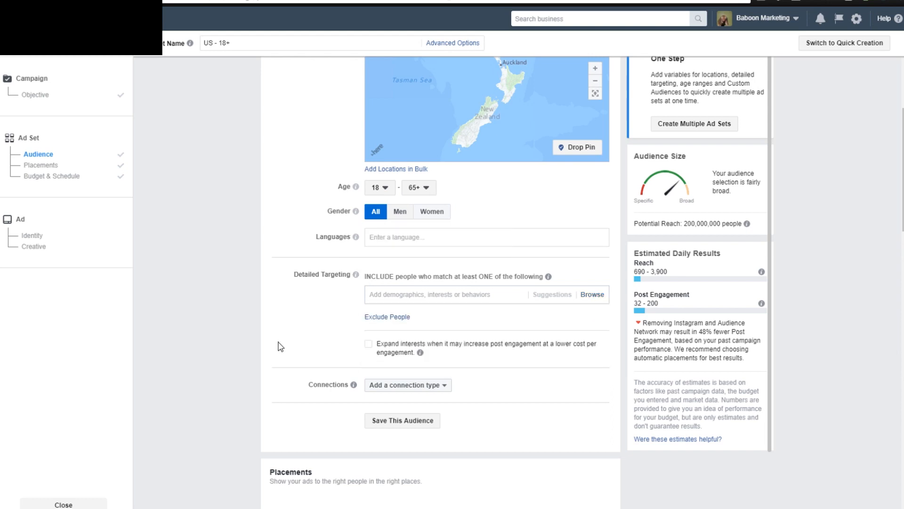
# Look over the custom audience and location settings and the top-level detailed targeting categories.
pyautogui.scroll(6, 279, 343)
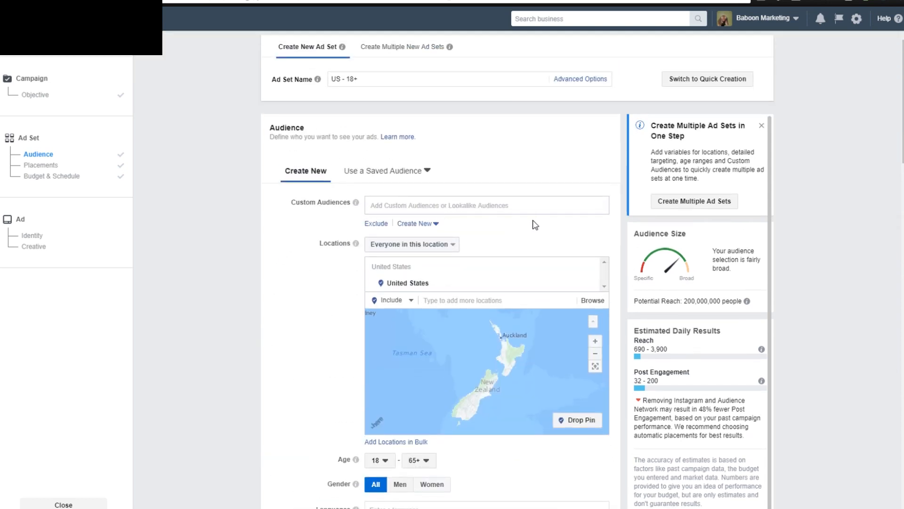
pyautogui.scroll(-6, 273, 349)
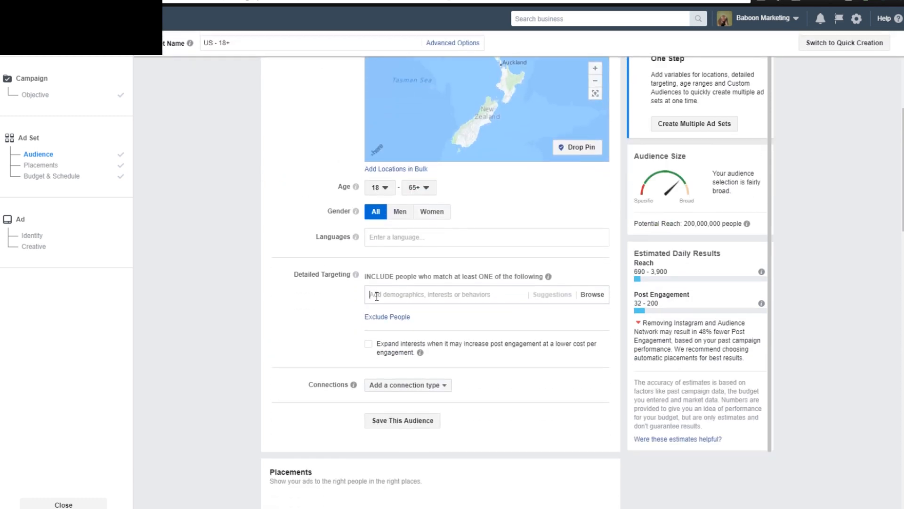
pyautogui.click(588, 295)
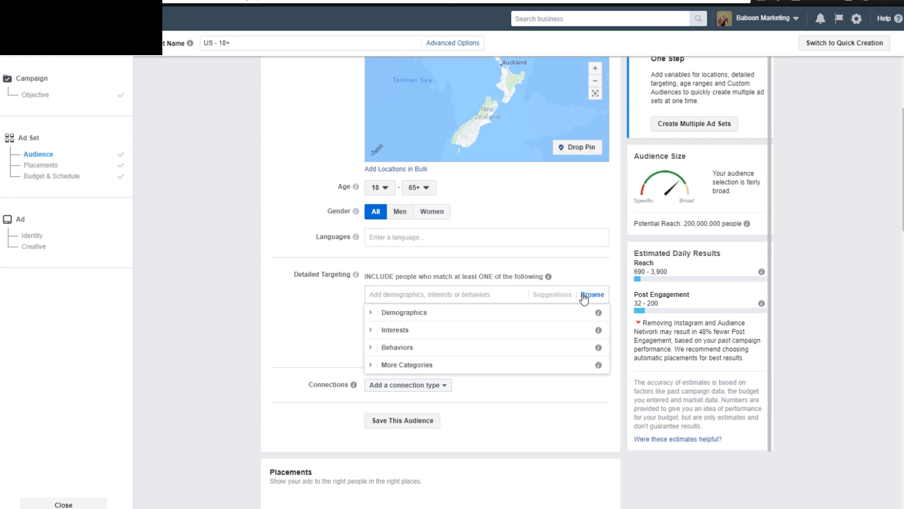
pyautogui.click(279, 292)
pyautogui.scroll(6, 503, 193)
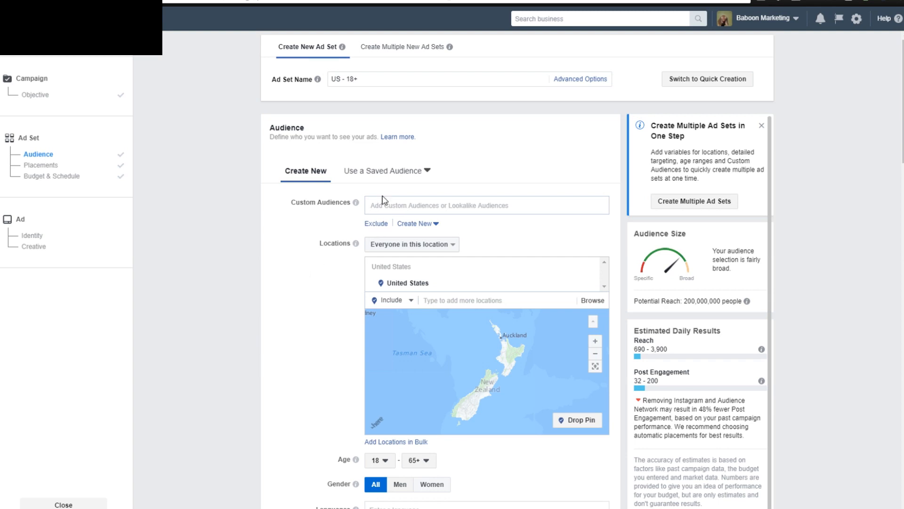
pyautogui.scroll(-7, 291, 334)
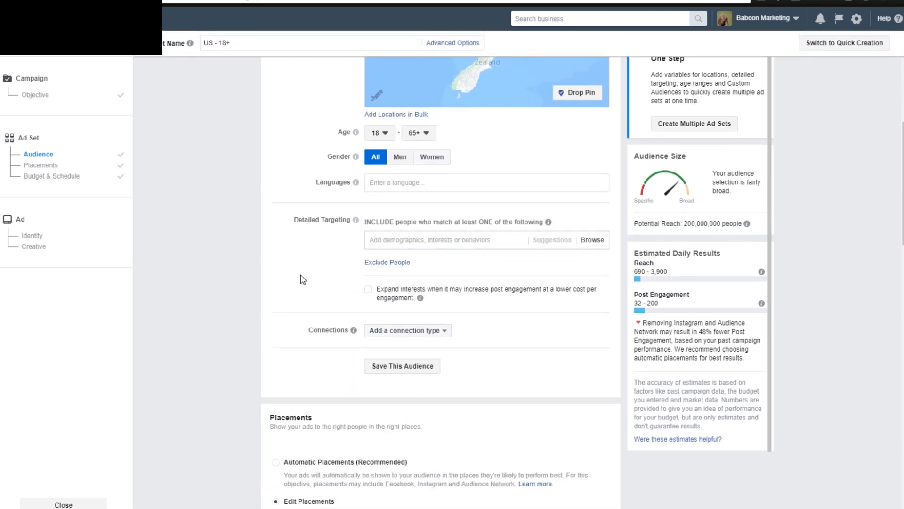
# Inspect the Interests and Behaviors subcategories available for detailed targeting.
pyautogui.click(387, 242)
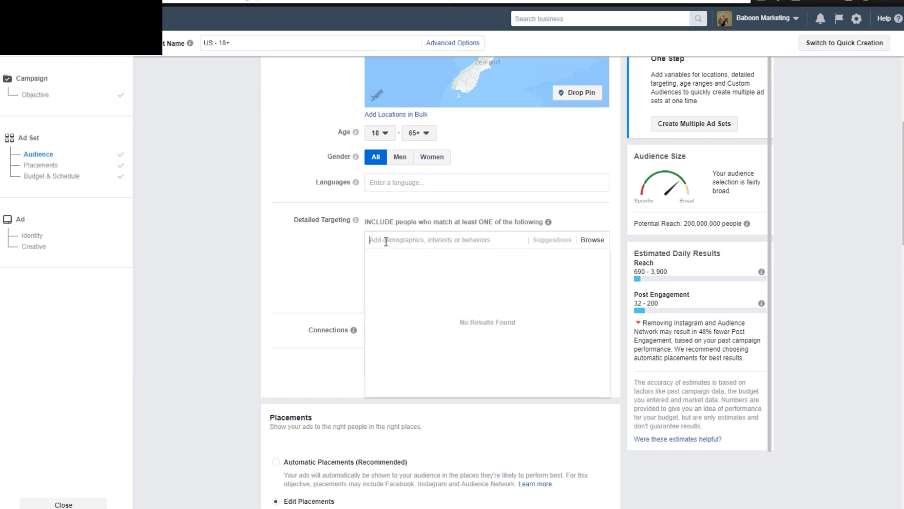
pyautogui.click(588, 240)
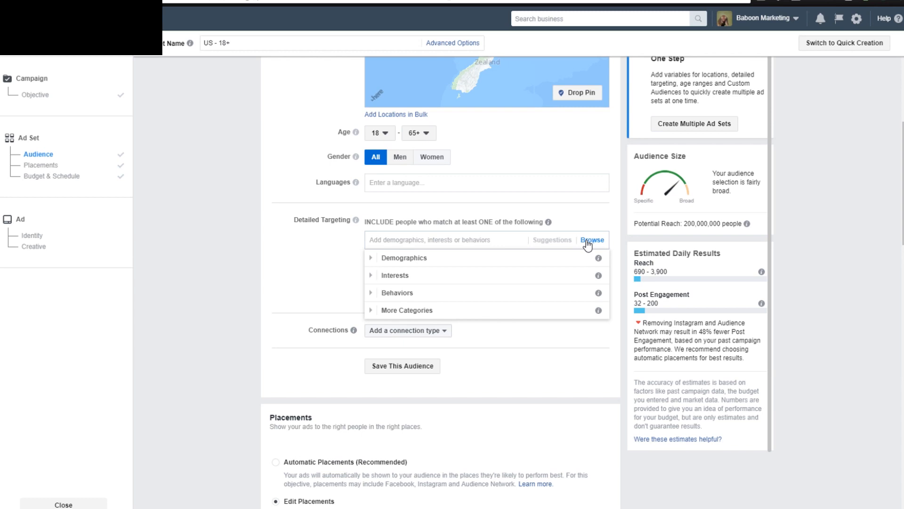
pyautogui.click(371, 277)
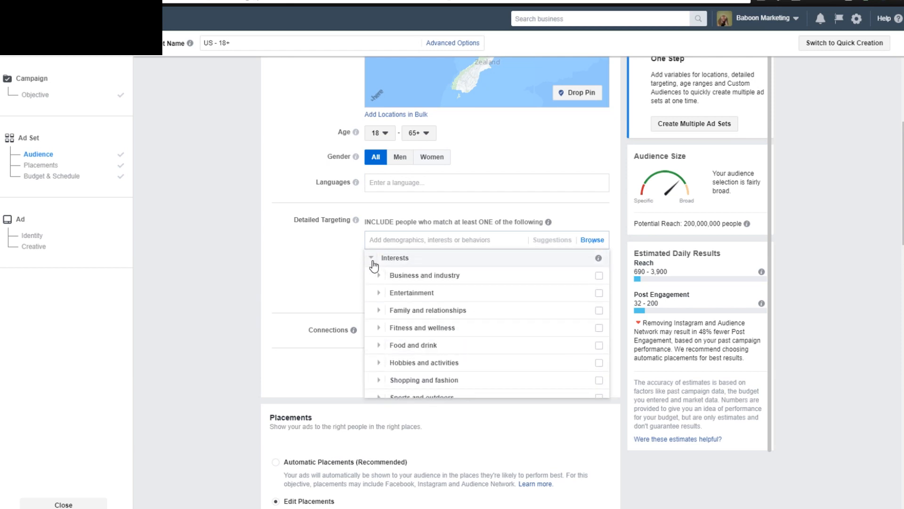
pyautogui.click(370, 259)
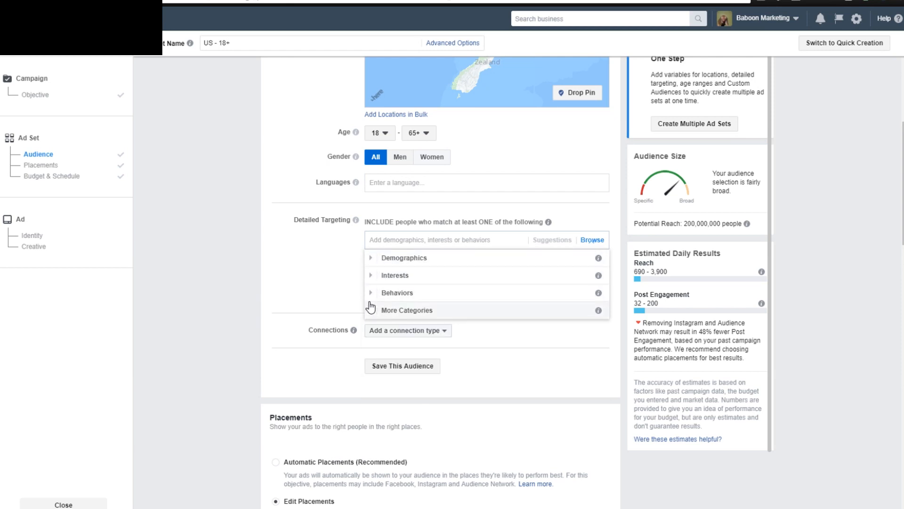
pyautogui.click(370, 294)
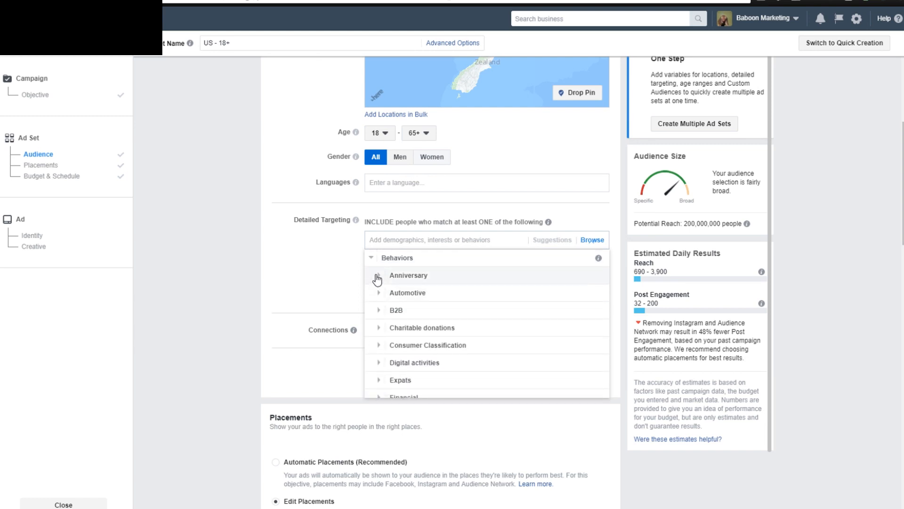
pyautogui.click(305, 246)
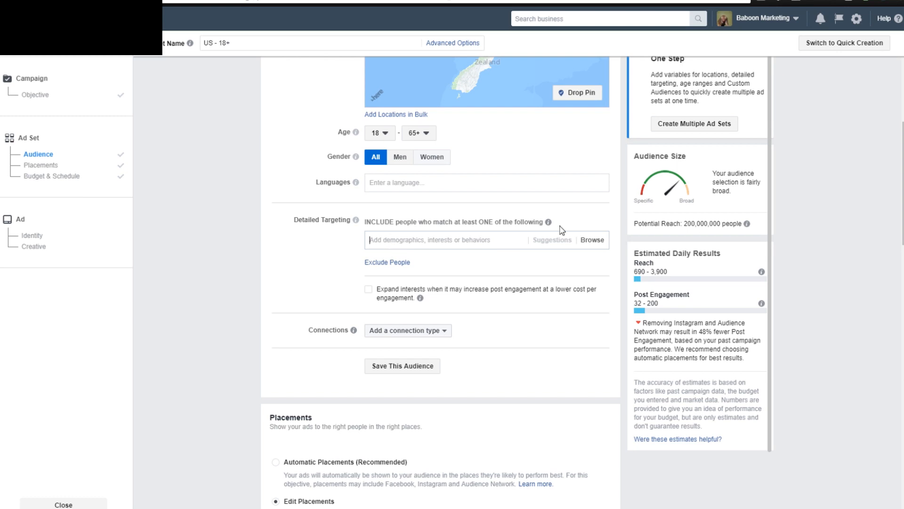
# Read through the Demographics subcategories in the detailed targeting list again.
pyautogui.click(595, 240)
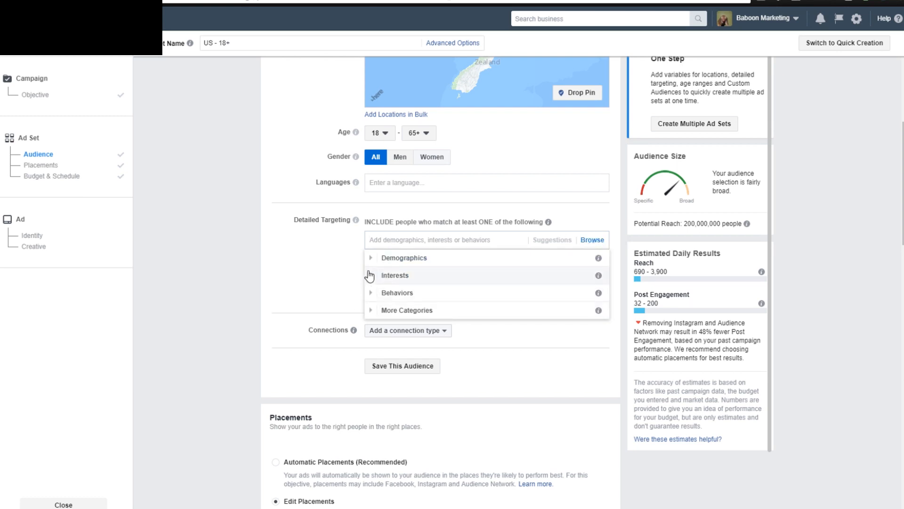
pyautogui.click(371, 259)
pyautogui.scroll(-1, 377, 371)
pyautogui.scroll(-2, 375, 369)
pyautogui.scroll(4, 375, 363)
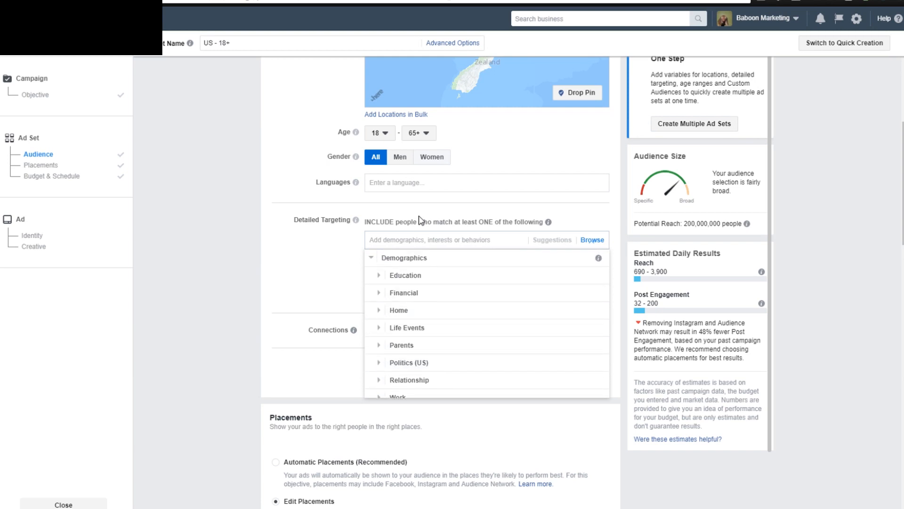
# Search detailed targeting for "french bulldog" and include the French Bulldog interest in the audience.
pyautogui.click(414, 238)
pyautogui.write('french bulldog')
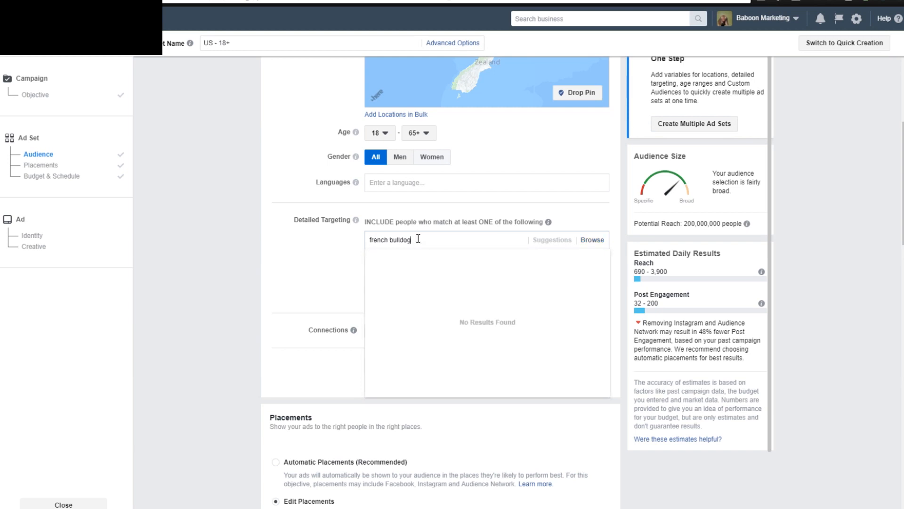
pyautogui.click(420, 259)
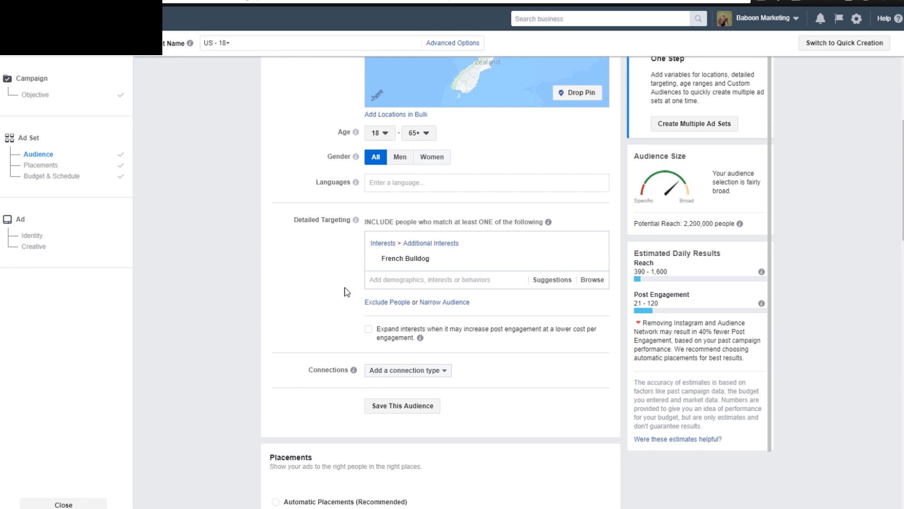
# Narrow the audience by adding a second detailed targeting group that people must also match.
pyautogui.click(426, 302)
pyautogui.click(410, 322)
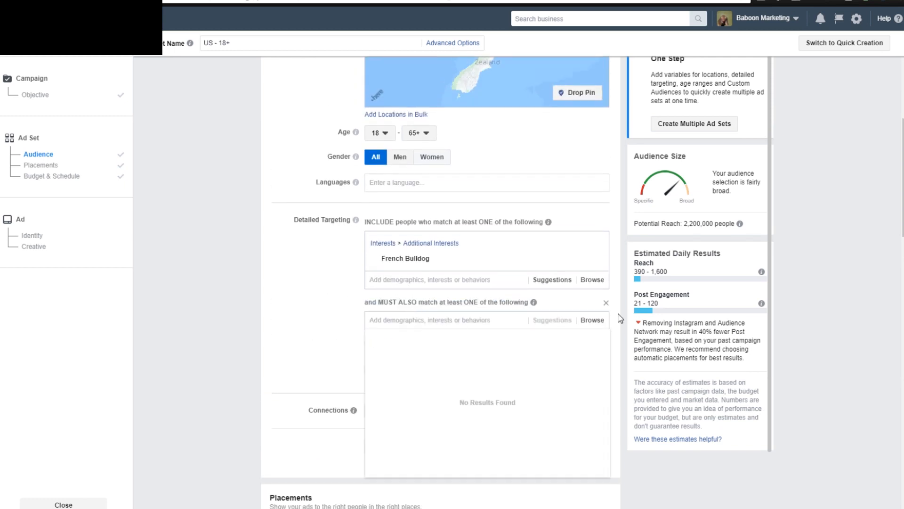
pyautogui.click(310, 325)
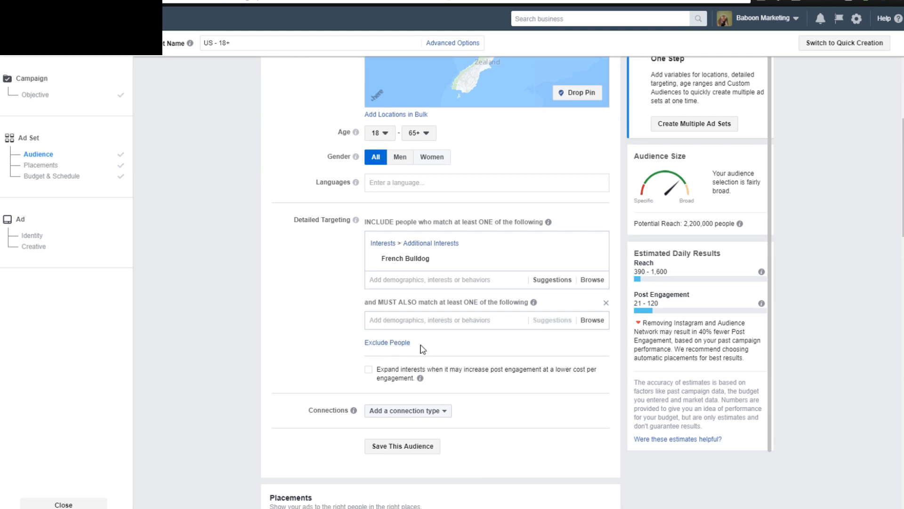
# Add an exclusion group to detailed targeting and exclude the interests AliExpress, DHgate.com and EBay.
pyautogui.click(390, 344)
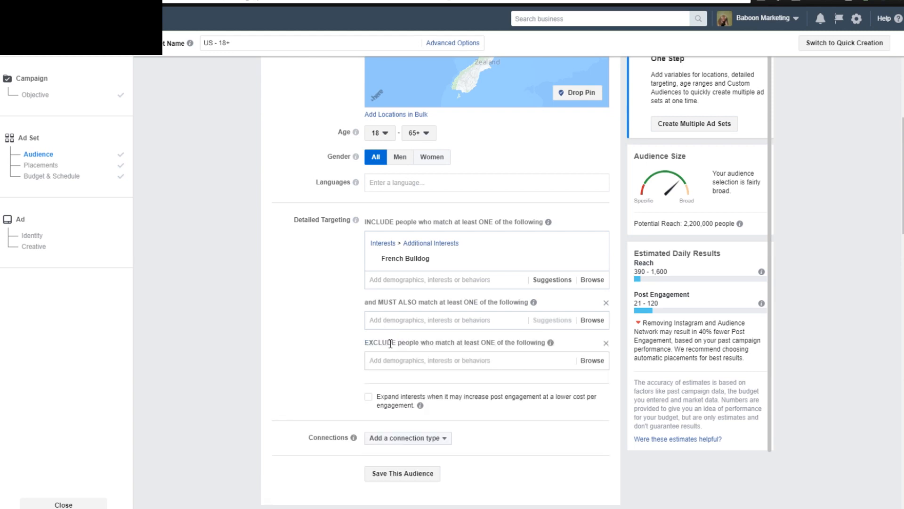
pyautogui.click(425, 360)
pyautogui.write('aliexpress')
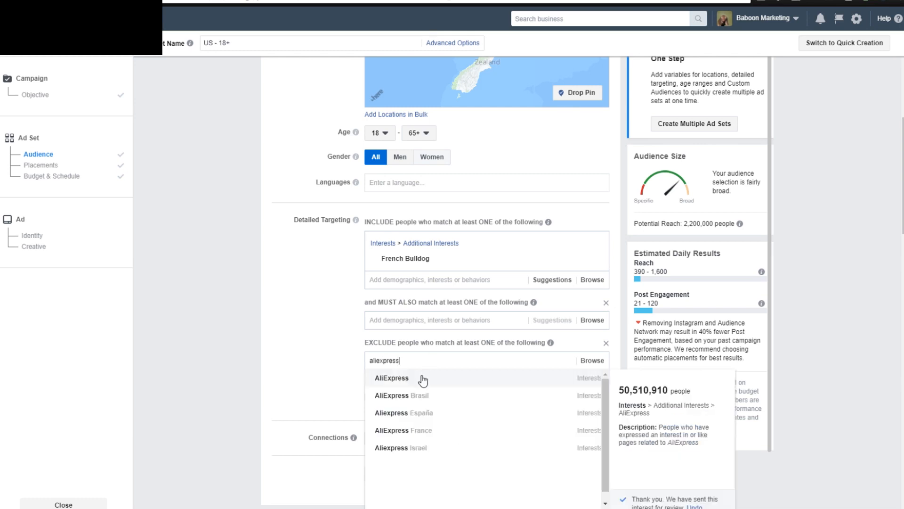
pyautogui.click(422, 377)
pyautogui.write('d')
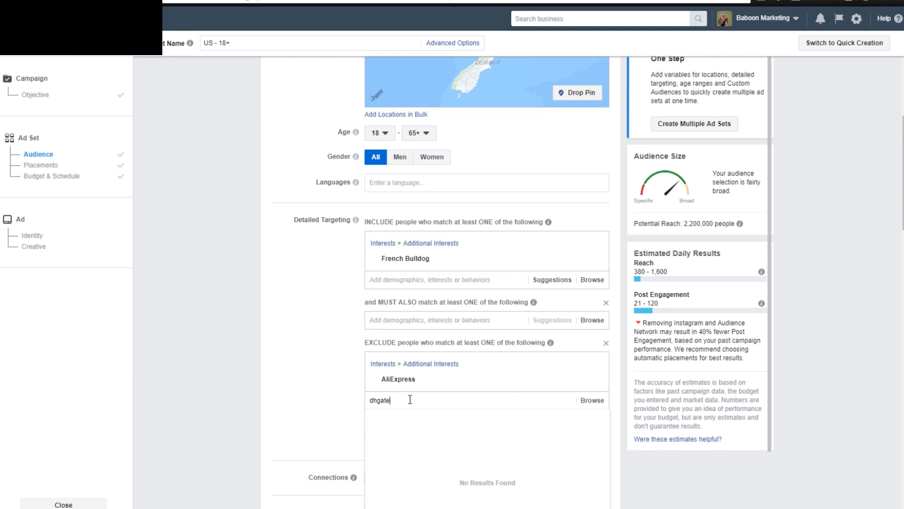
pyautogui.write('hgate')
pyautogui.click(431, 418)
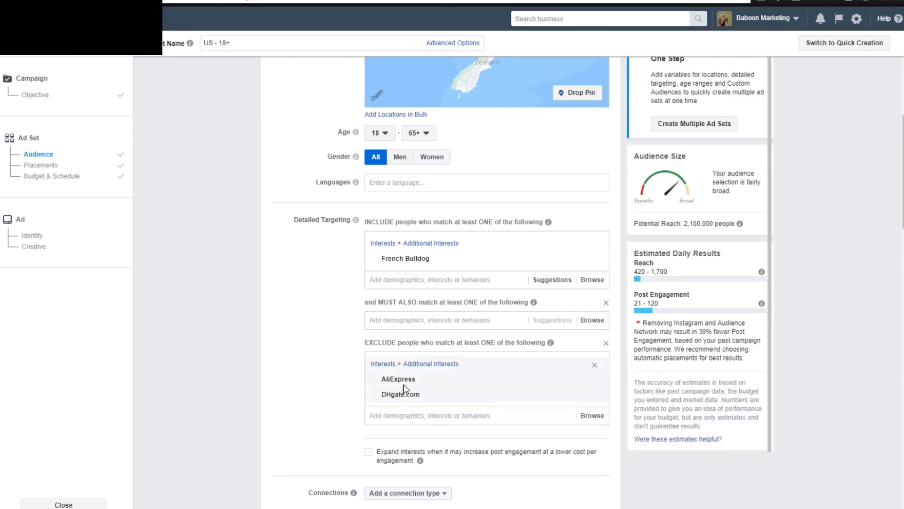
pyautogui.click(400, 415)
pyautogui.write('ebay')
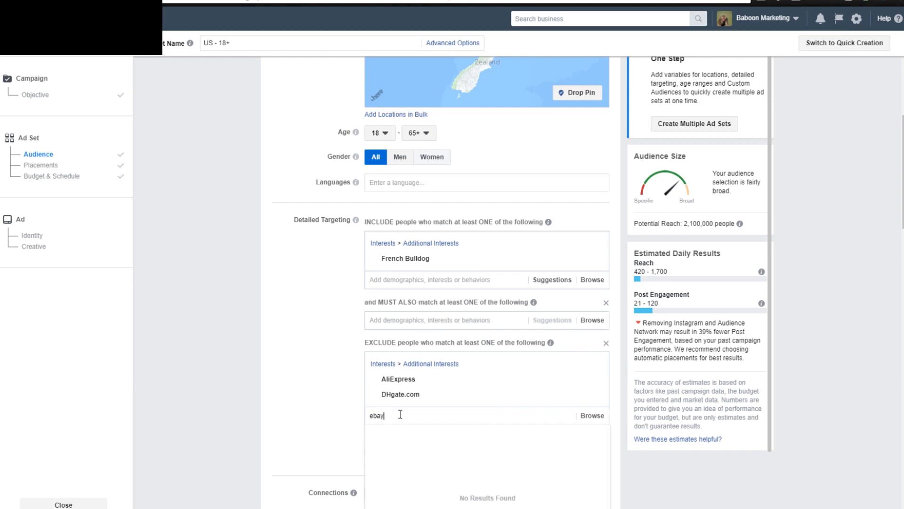
pyautogui.click(379, 432)
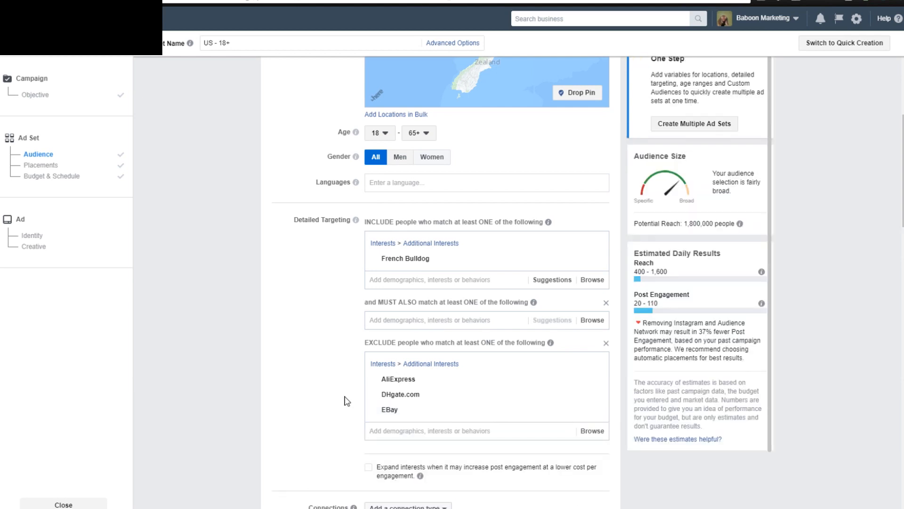
# Examine the purchase behavior categories and purchase types available for excluding people from the audience.
pyautogui.moveTo(390, 411)
pyautogui.scroll(-1, 340, 397)
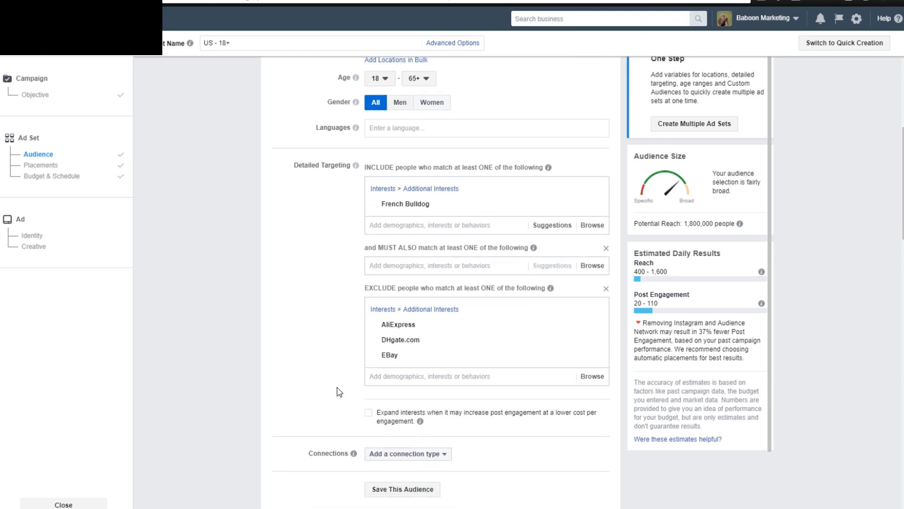
pyautogui.scroll(1, 339, 392)
pyautogui.scroll(-1, 339, 389)
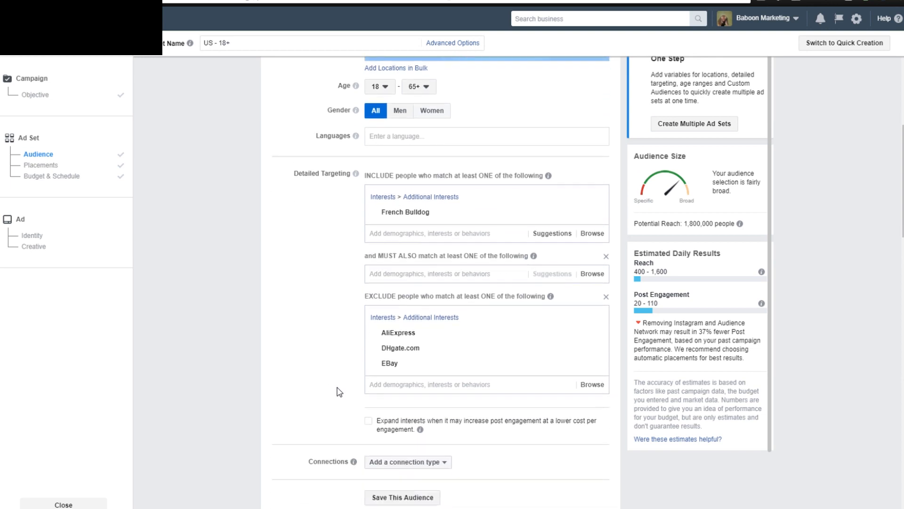
pyautogui.moveTo(410, 361)
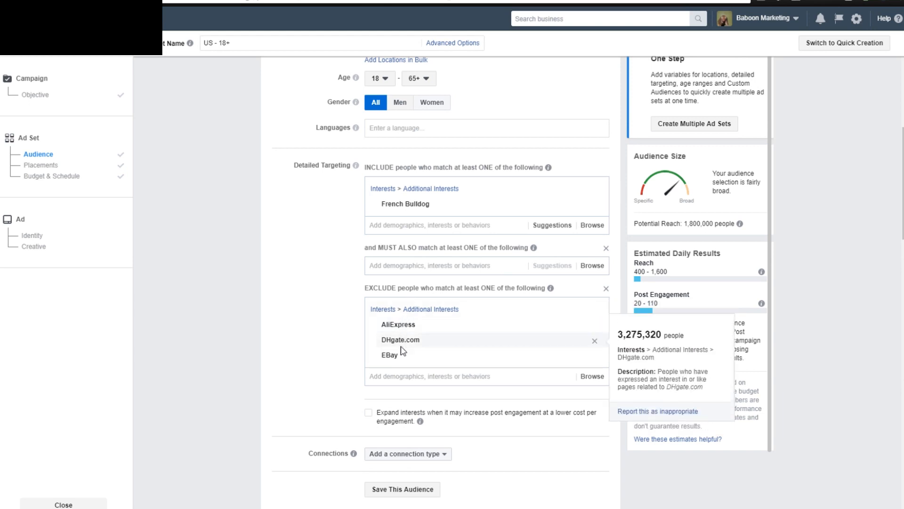
pyautogui.click(396, 375)
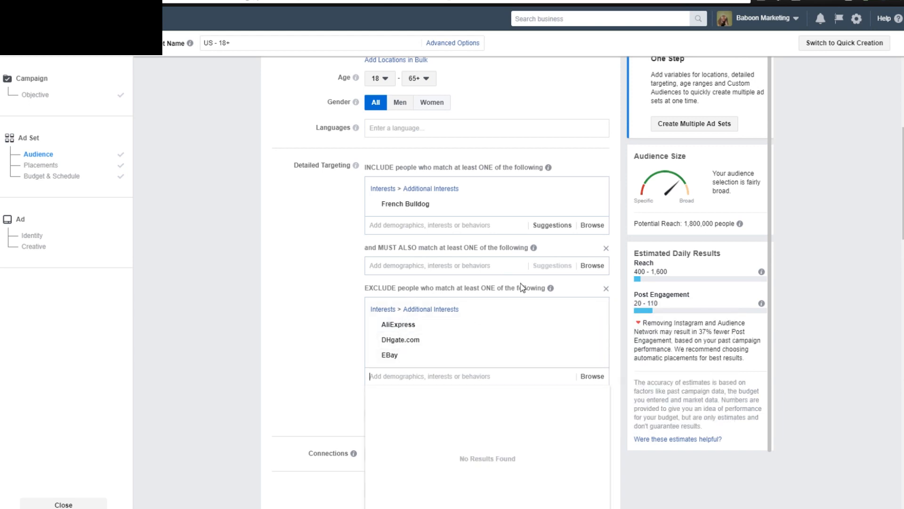
pyautogui.click(595, 377)
pyautogui.click(371, 429)
pyautogui.scroll(-3, 386, 426)
pyautogui.scroll(-2, 405, 455)
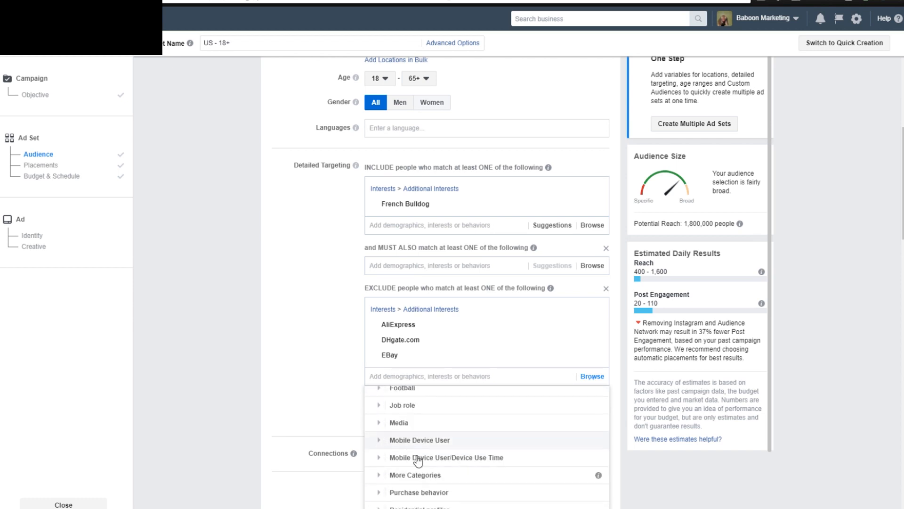
pyautogui.click(379, 493)
pyautogui.scroll(-3, 430, 456)
pyautogui.scroll(-3, 397, 448)
pyautogui.scroll(-1, 410, 438)
pyautogui.click(387, 406)
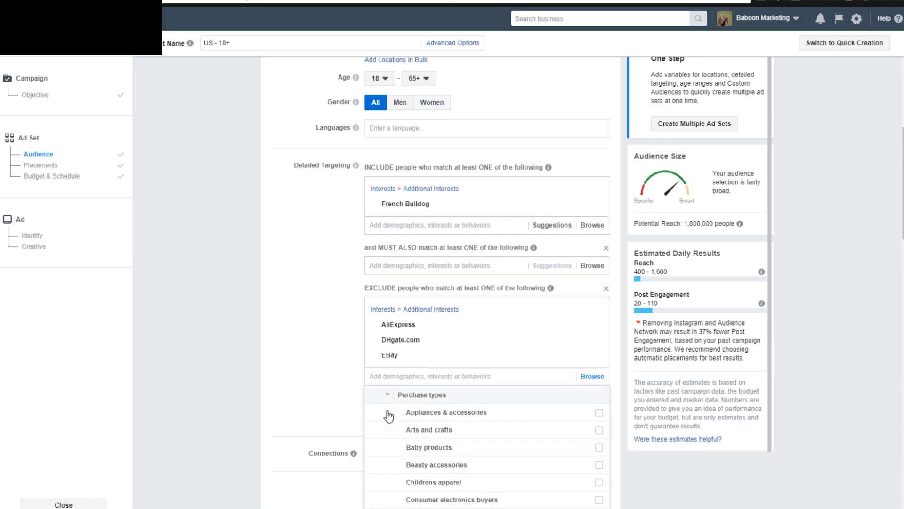
pyautogui.scroll(-1, 428, 435)
pyautogui.scroll(-1, 426, 452)
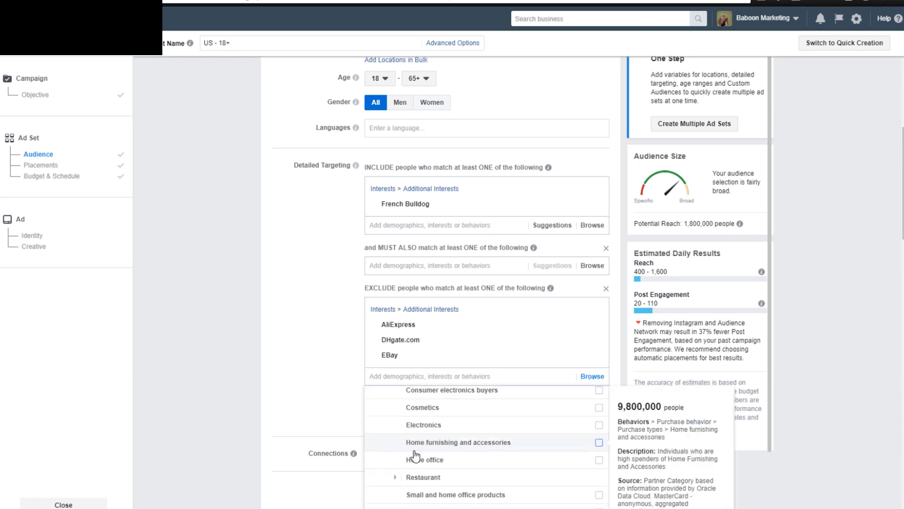
pyautogui.click(323, 369)
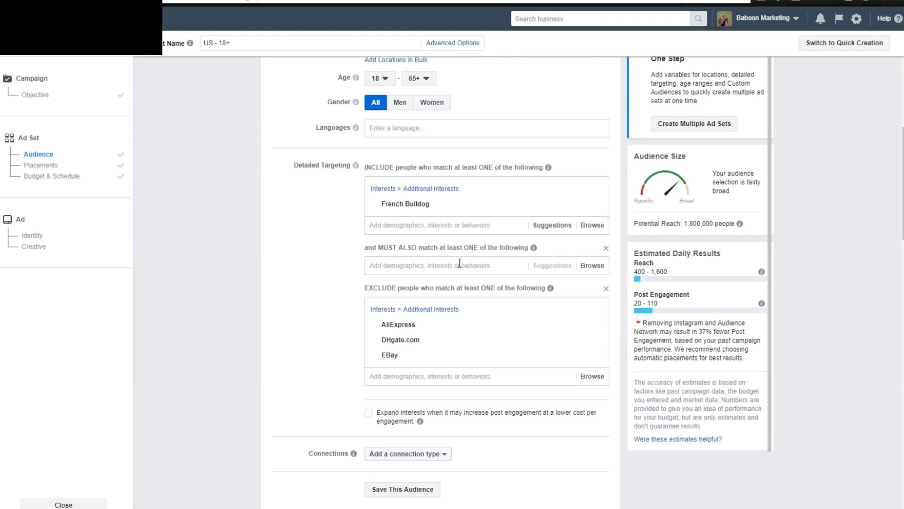
# Require the audience to also match the Engaged Shoppers purchase behavior in the narrowing group.
pyautogui.click(584, 267)
pyautogui.click(373, 323)
pyautogui.scroll(-4, 409, 343)
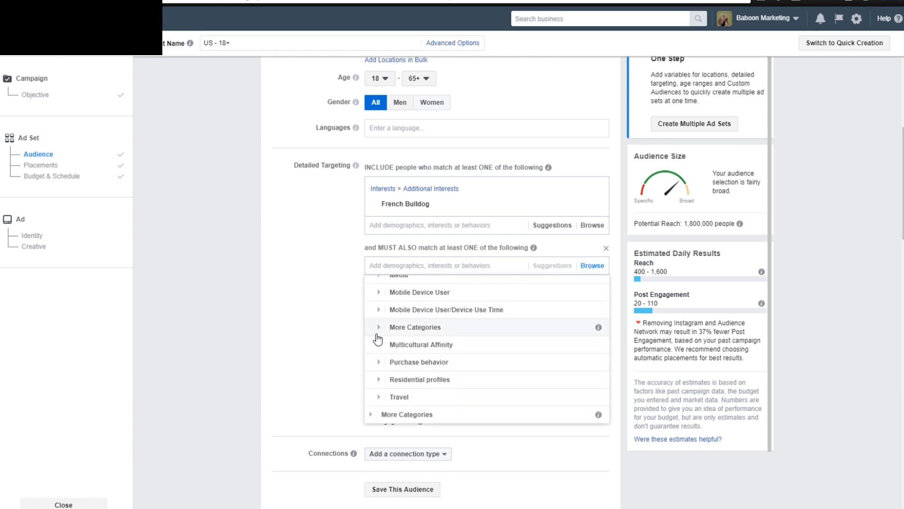
pyautogui.click(379, 362)
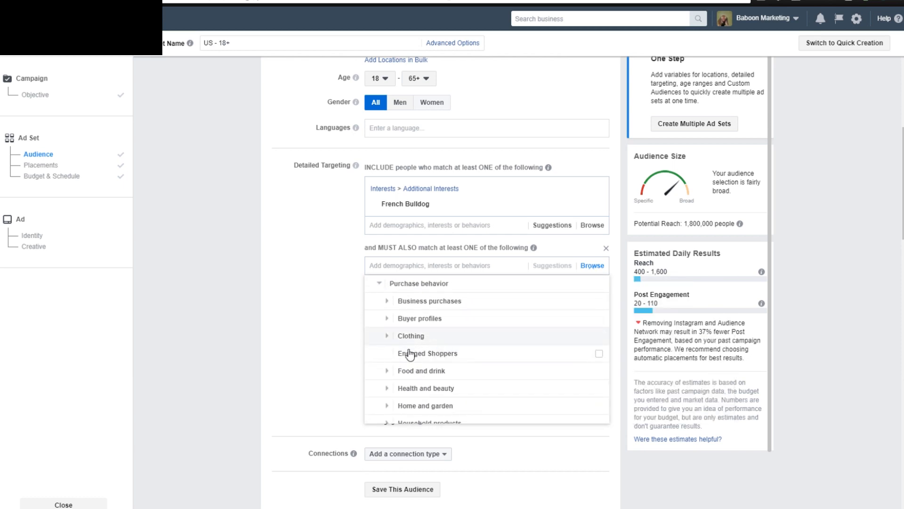
pyautogui.click(408, 358)
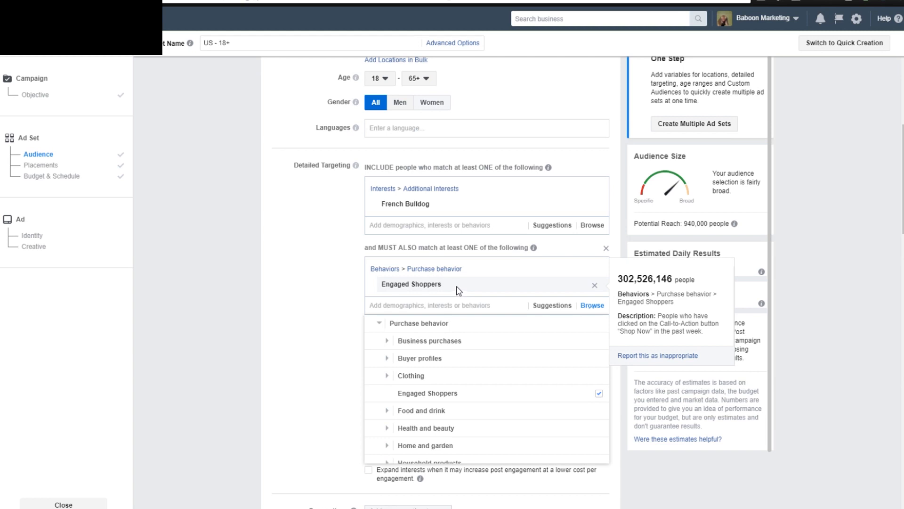
pyautogui.click(325, 298)
# Review the location, age, gender and detailed targeting settings, including the Engaged Shoppers and French Bulldog descriptions.
pyautogui.scroll(1, 342, 326)
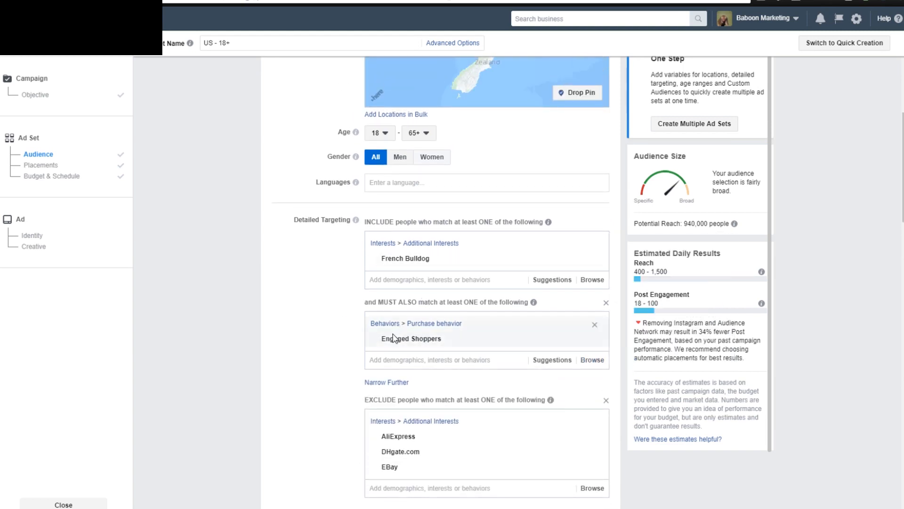
pyautogui.scroll(1, 303, 348)
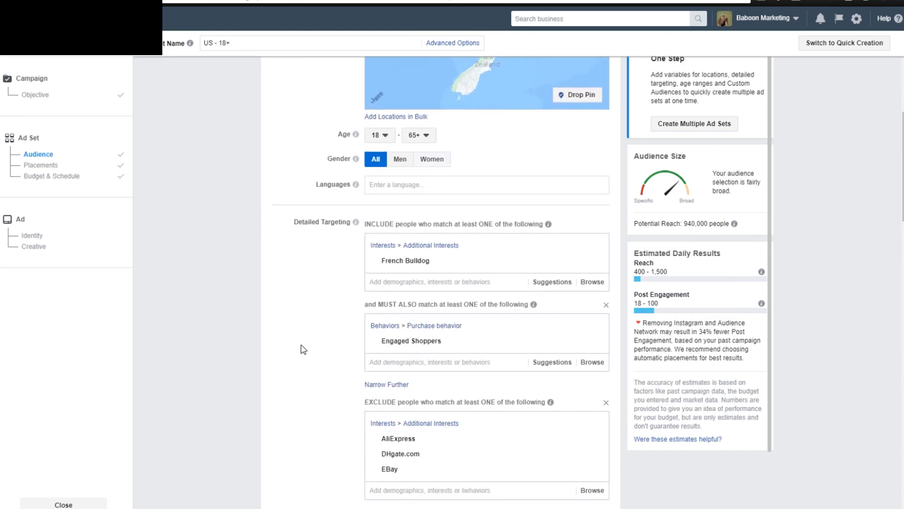
pyautogui.scroll(7, 302, 349)
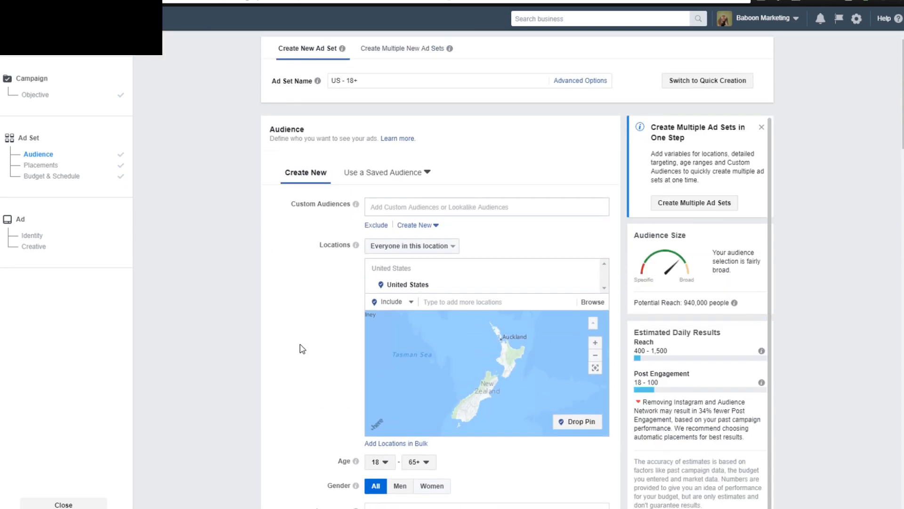
pyautogui.scroll(-3, 296, 344)
pyautogui.scroll(2, 295, 308)
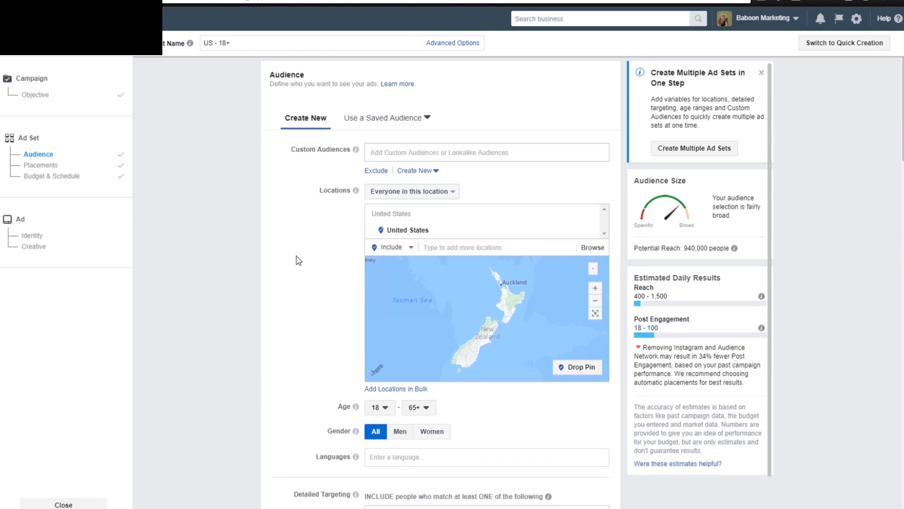
pyautogui.scroll(-7, 297, 255)
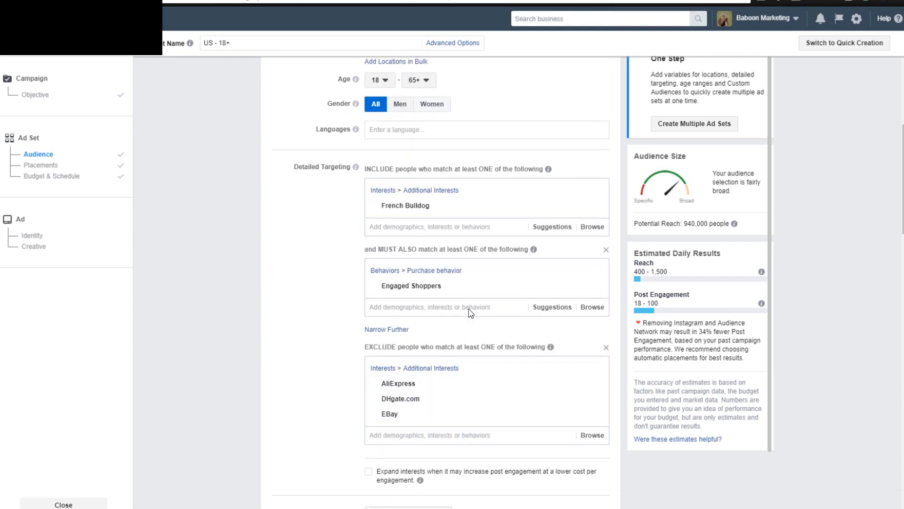
pyautogui.scroll(-1, 303, 319)
pyautogui.moveTo(417, 231)
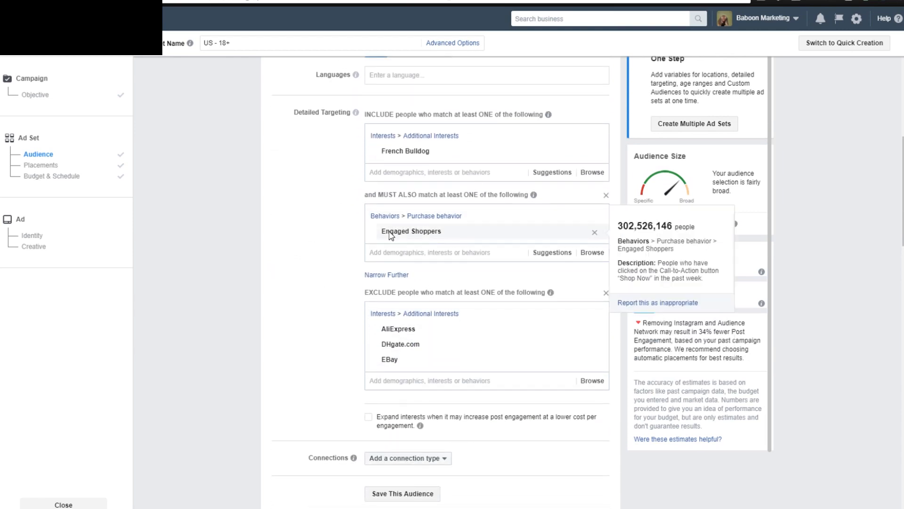
pyautogui.moveTo(428, 152)
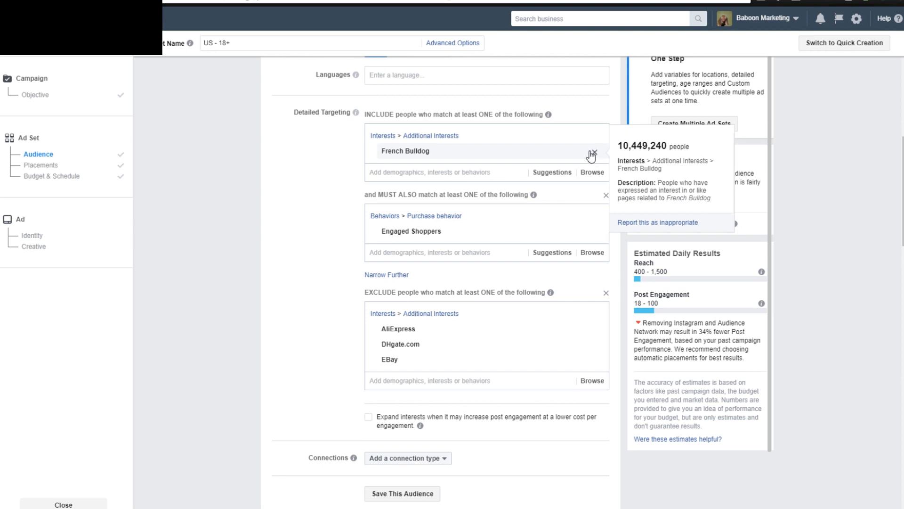
# Replace the included French Bulldog interest with German Shepherd in detailed targeting.
pyautogui.click(592, 156)
pyautogui.click(430, 134)
pyautogui.write('g')
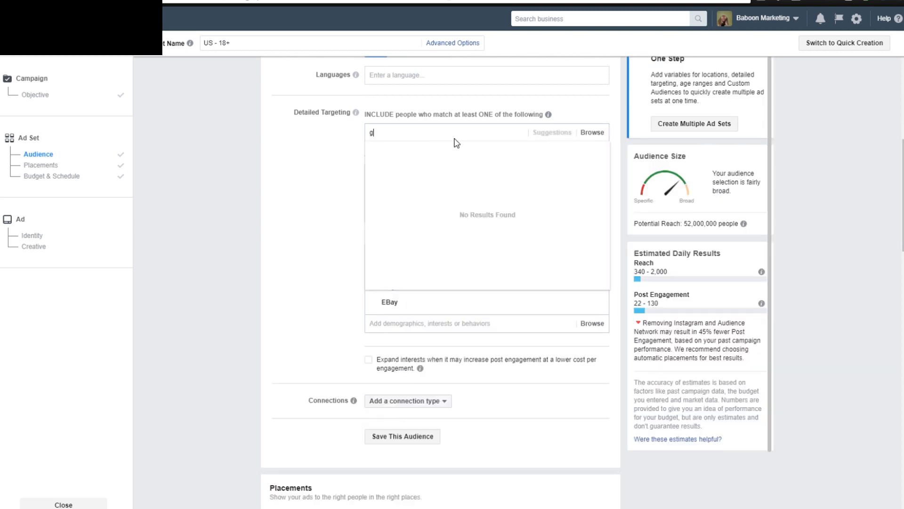
pyautogui.write('erman')
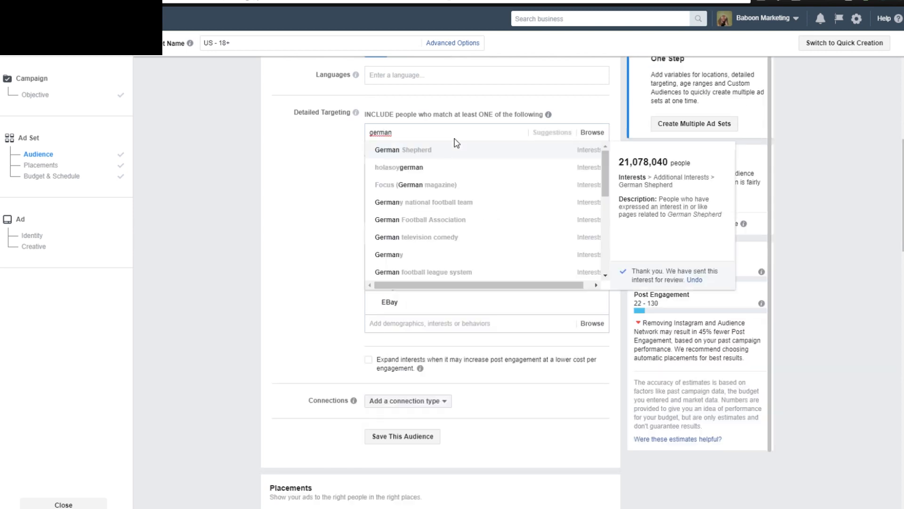
pyautogui.click(457, 148)
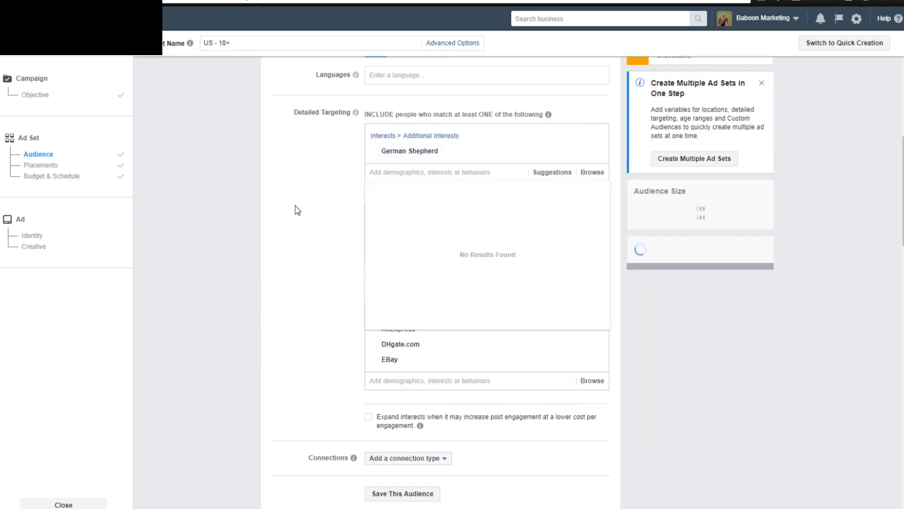
pyautogui.click(312, 192)
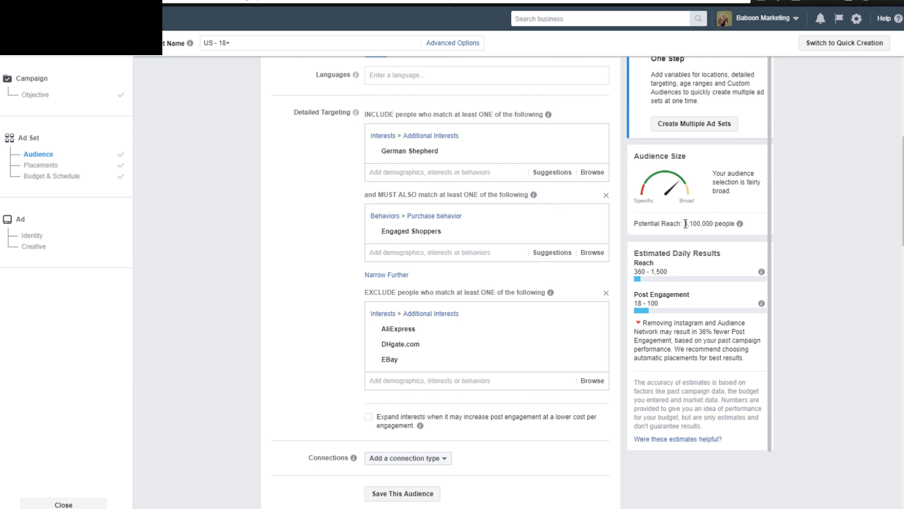
# Check the audience's potential reach and size gauge, and look over the ad set's audience, placements and budget settings.
pyautogui.moveTo(680, 225); pyautogui.dragTo(735, 225)
pyautogui.click(684, 206)
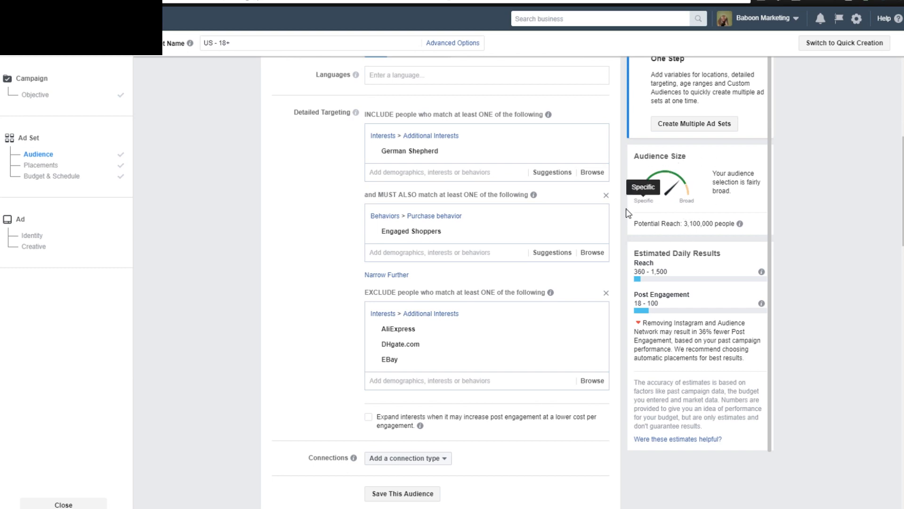
pyautogui.scroll(7, 248, 247)
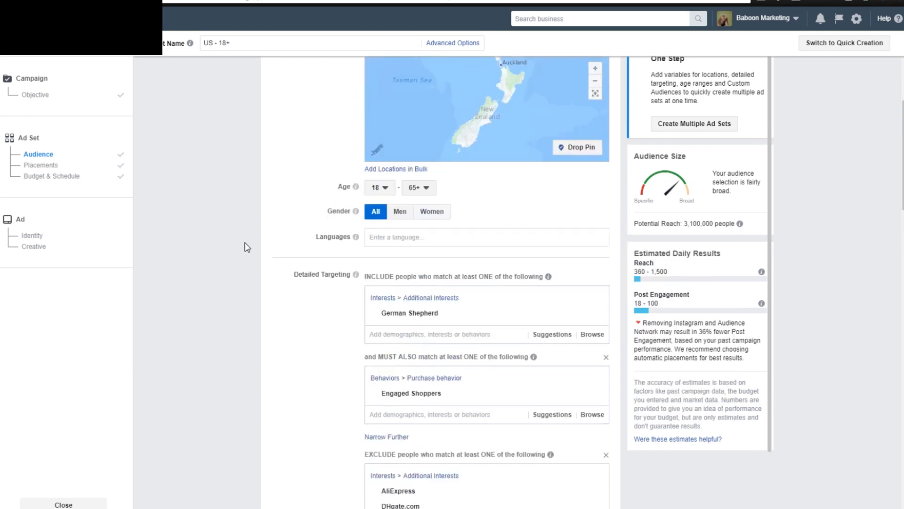
pyautogui.scroll(2, 260, 253)
pyautogui.scroll(-5, 283, 257)
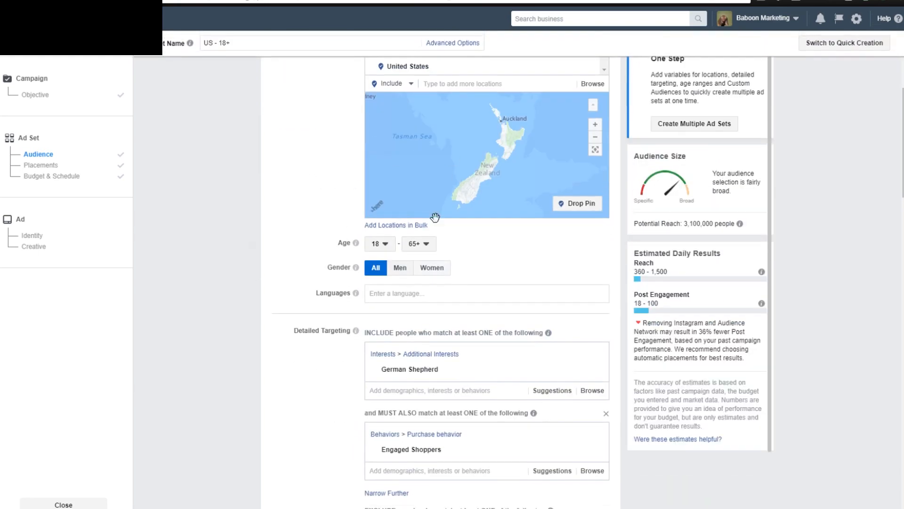
pyautogui.scroll(-12, 304, 262)
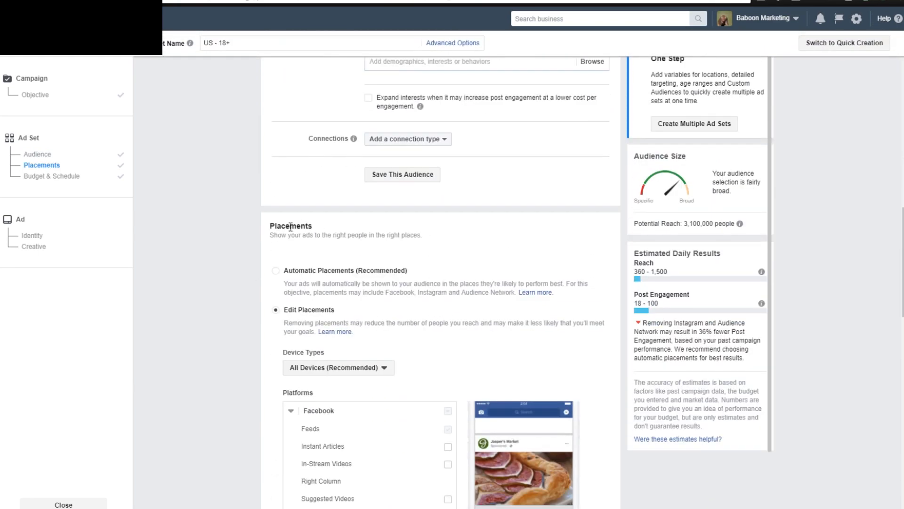
pyautogui.scroll(-17, 231, 266)
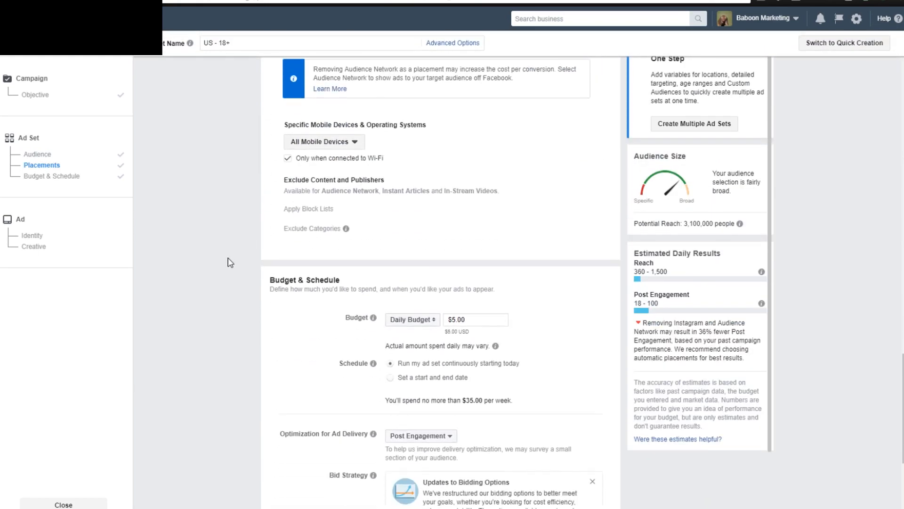
# Accept the ad set's budget and schedule settings and continue to the ad's identity and creative setup.
pyautogui.scroll(-1, 230, 262)
pyautogui.scroll(-2, 231, 263)
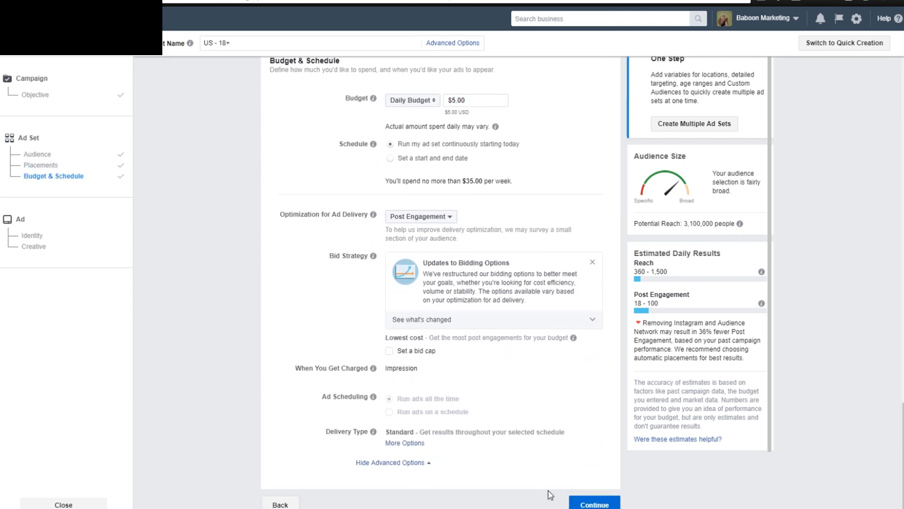
pyautogui.click(586, 503)
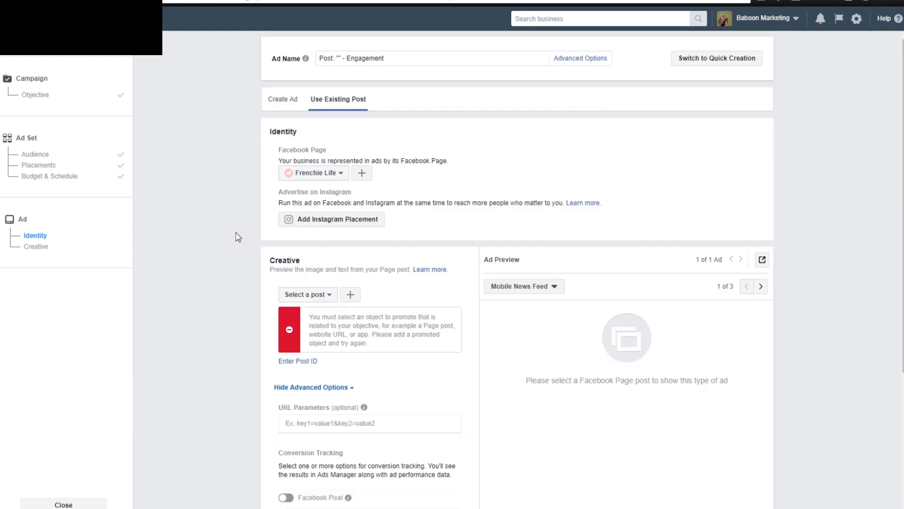
pyautogui.scroll(-1, 237, 237)
pyautogui.scroll(1, 199, 238)
pyautogui.scroll(-1, 228, 231)
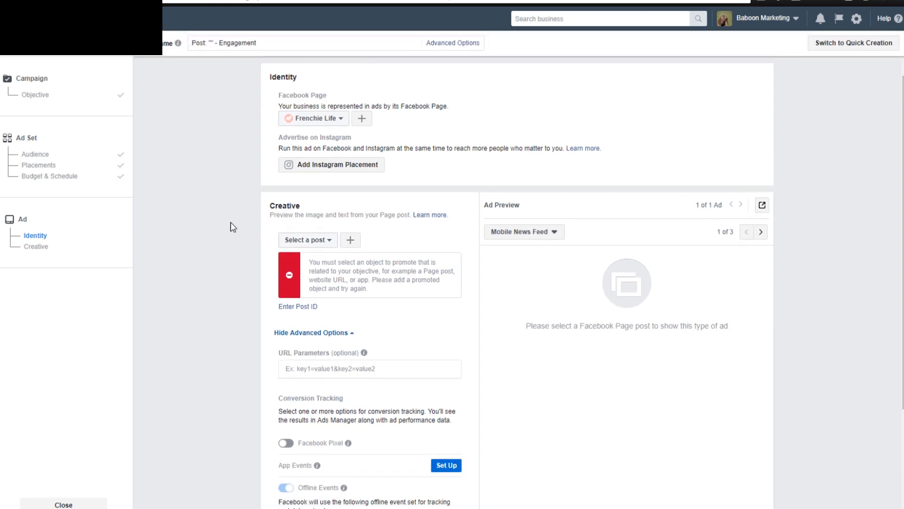
# Choose Frenchie Life's Frenchie iPhone Case post as the ad creative, and look at the form for creating a new page post.
pyautogui.click(291, 241)
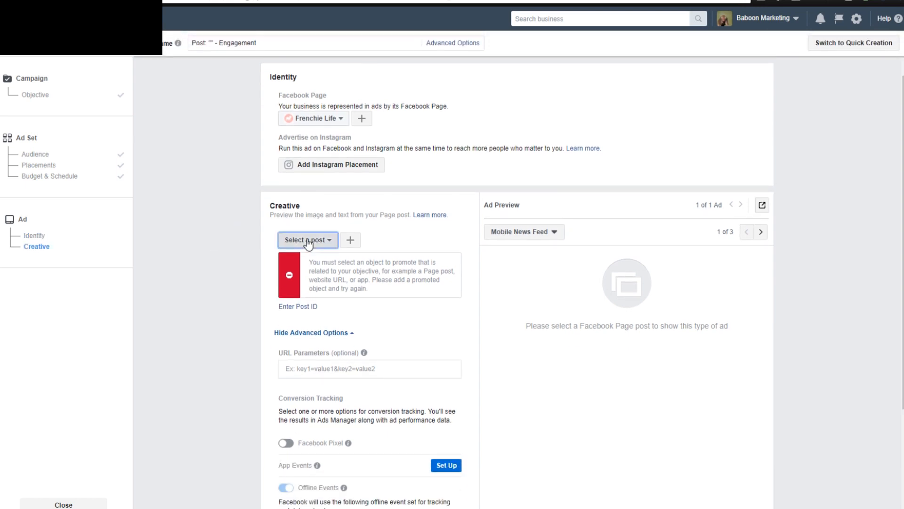
pyautogui.click(222, 234)
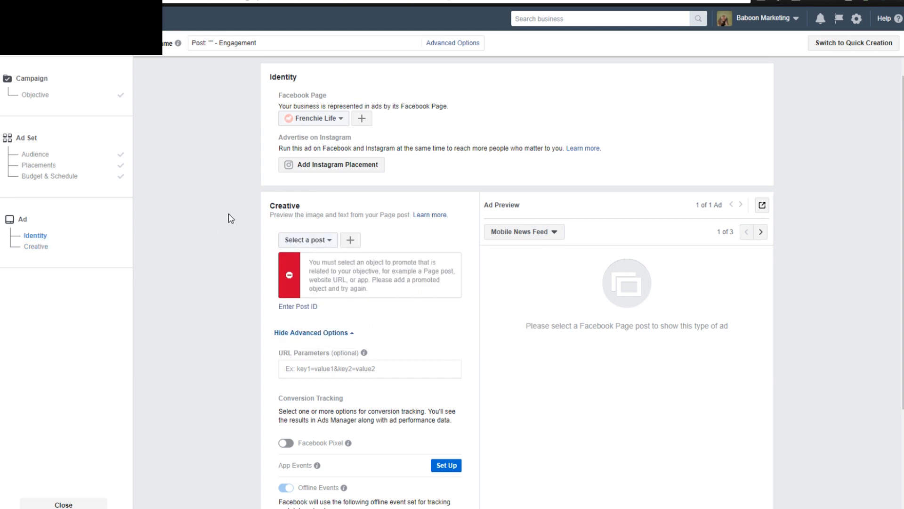
pyautogui.click(358, 241)
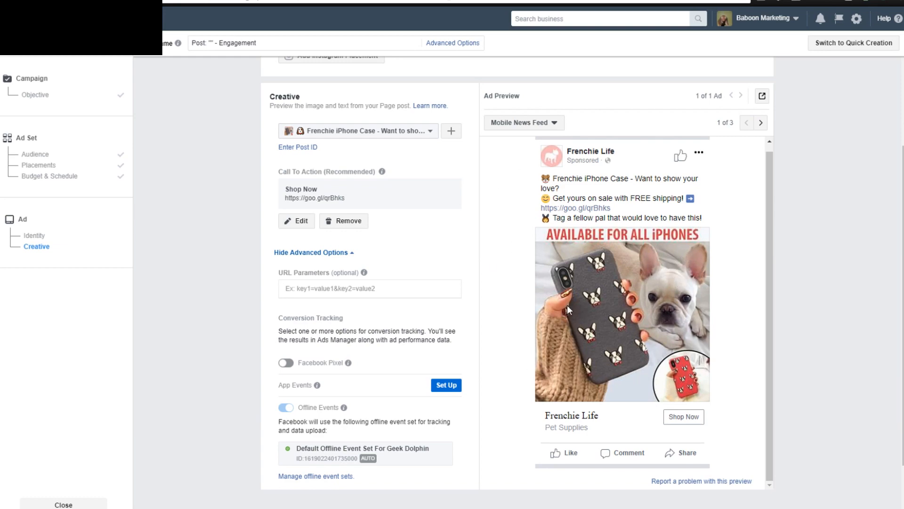
pyautogui.click(451, 132)
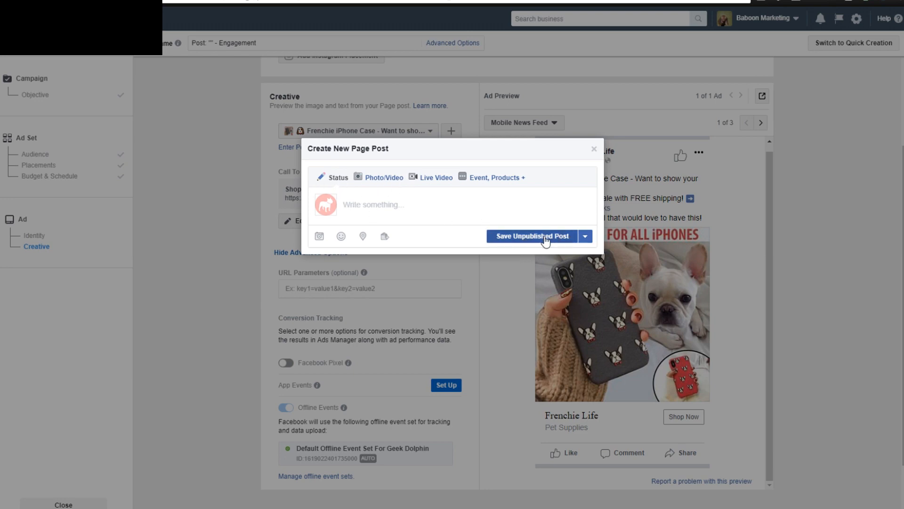
pyautogui.click(594, 149)
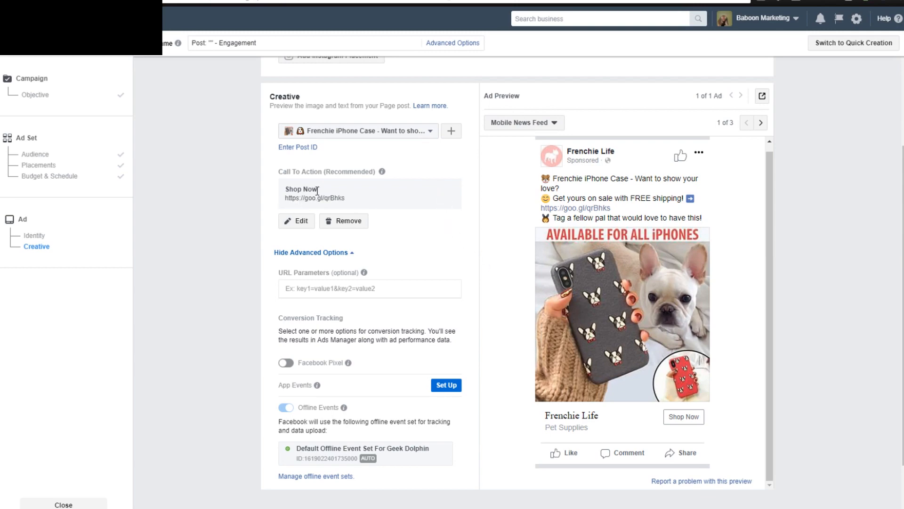
pyautogui.click(303, 221)
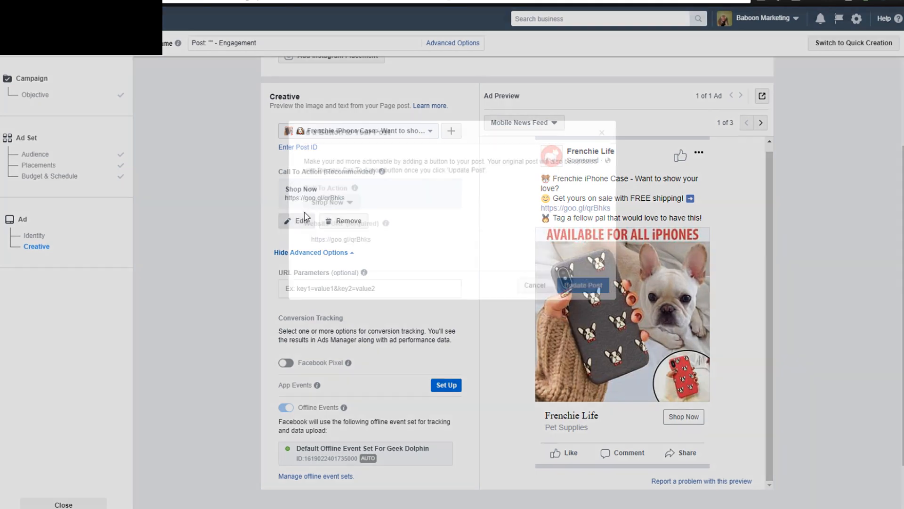
pyautogui.click(335, 204)
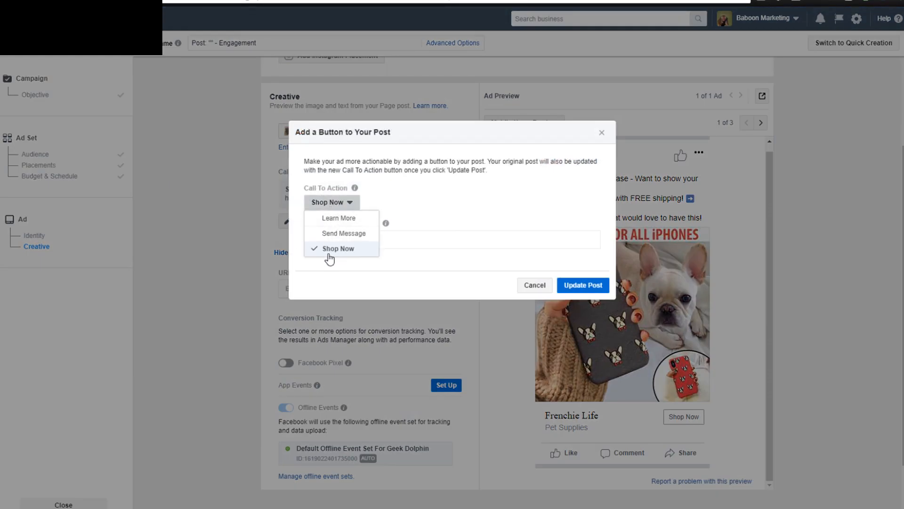
pyautogui.click(427, 256)
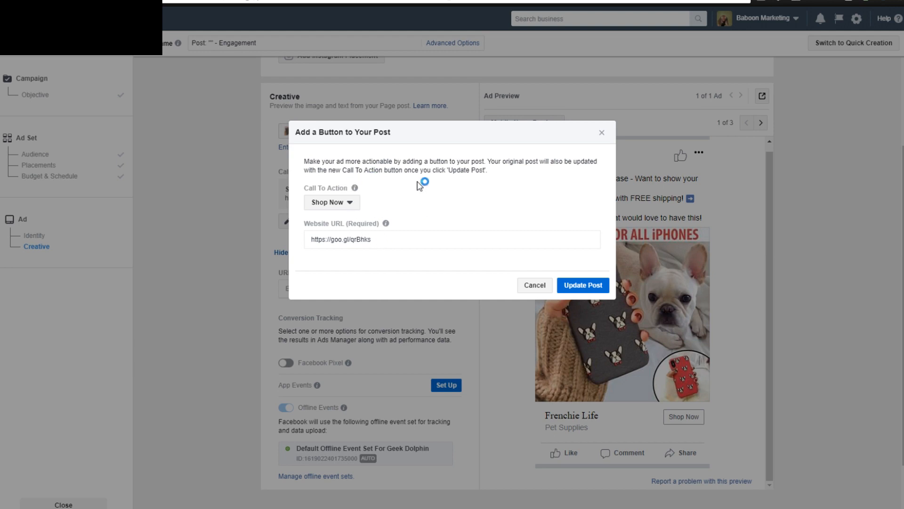
pyautogui.click(580, 288)
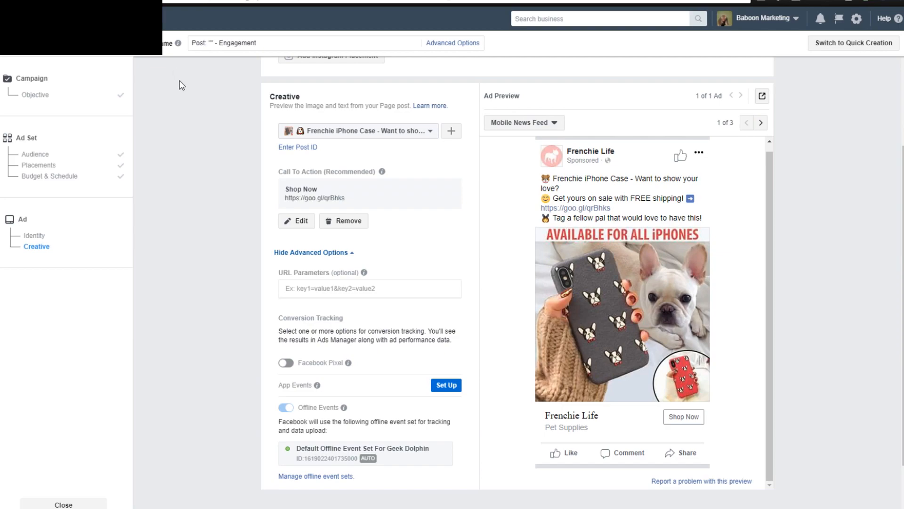
# Switch to Emojipedia and look over the Dog Face emoji page.
pyautogui.hotkey('ctrl', 'shift', 'Tab')
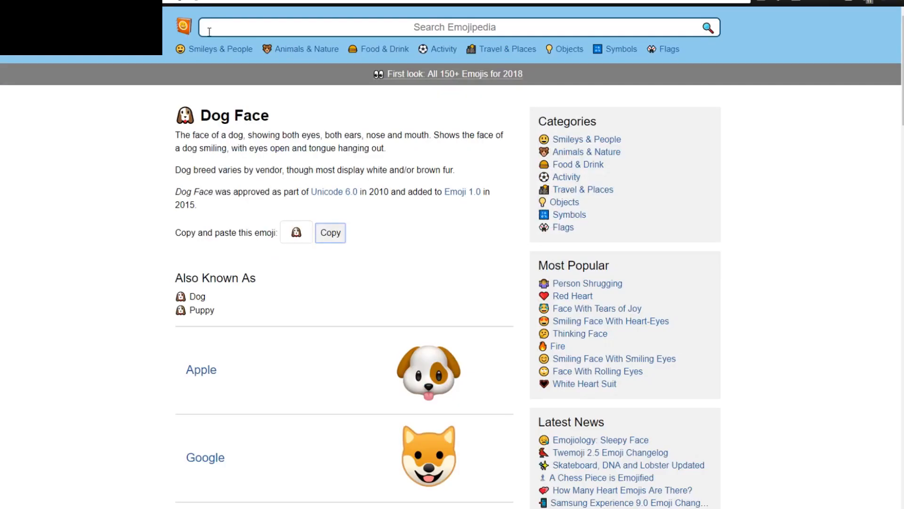
pyautogui.scroll(-1, 247, 240)
pyautogui.scroll(1, 247, 240)
pyautogui.scroll(-5, 252, 343)
pyautogui.scroll(5, 97, 252)
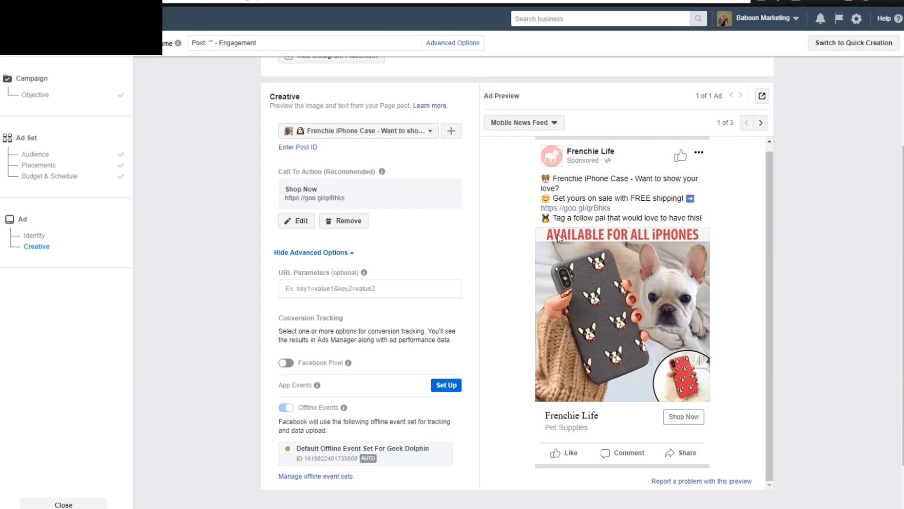
# Review the ad's page identity, post text, image, call to action and conversion tracking settings.
pyautogui.scroll(-1, 651, 257)
pyautogui.scroll(1, 566, 258)
pyautogui.scroll(1, 541, 242)
pyautogui.scroll(1, 543, 248)
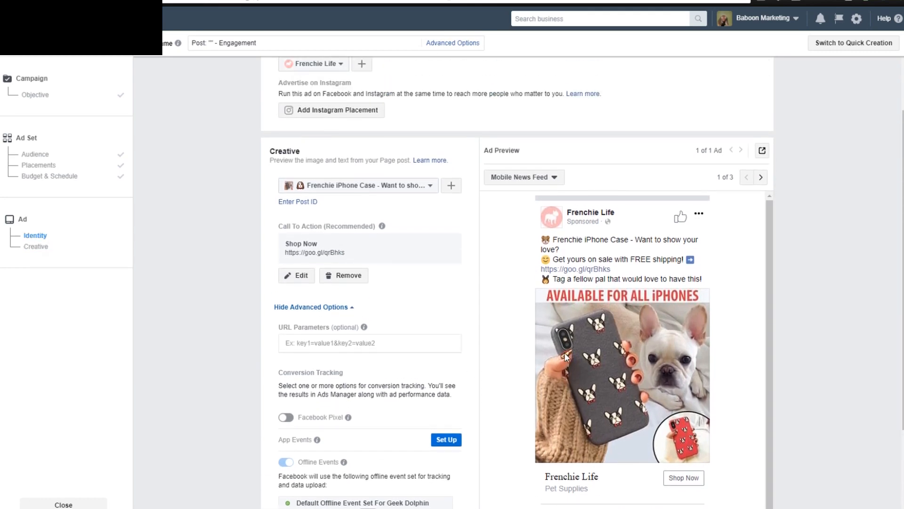
pyautogui.scroll(-1, 825, 279)
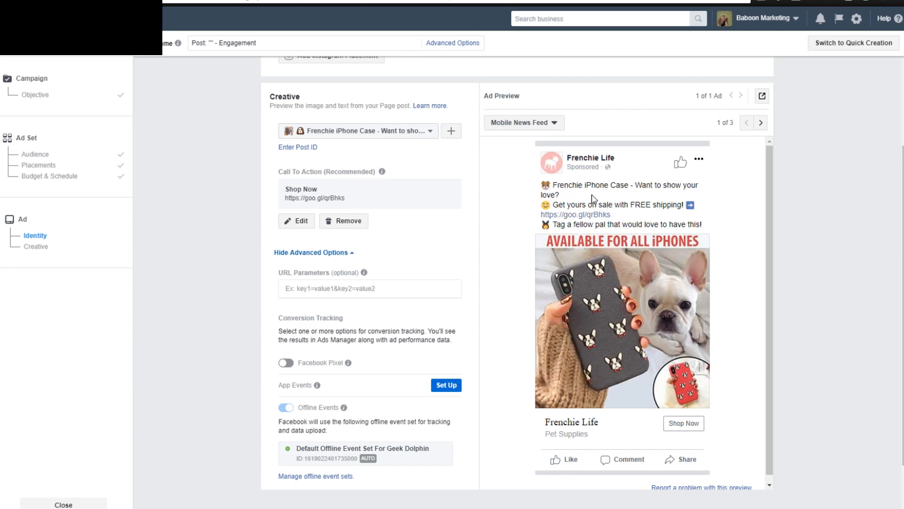
pyautogui.scroll(-1, 580, 268)
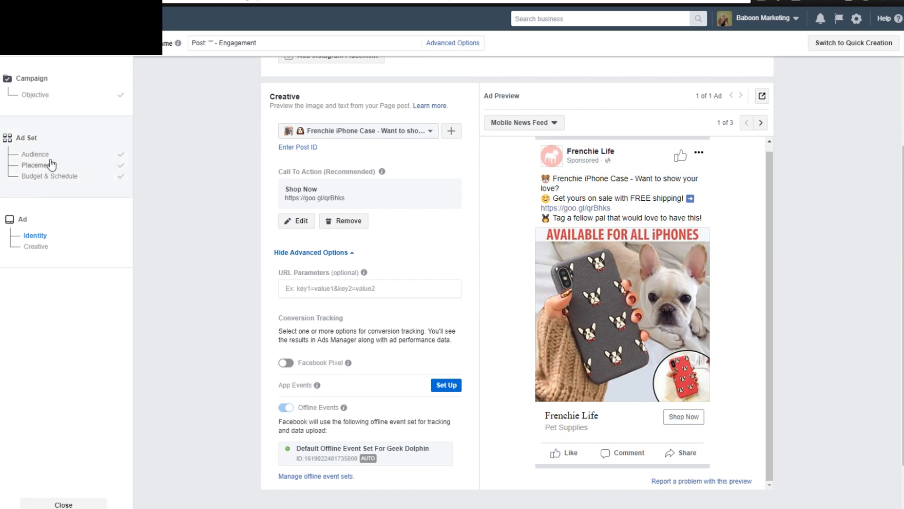
pyautogui.scroll(2, 538, 243)
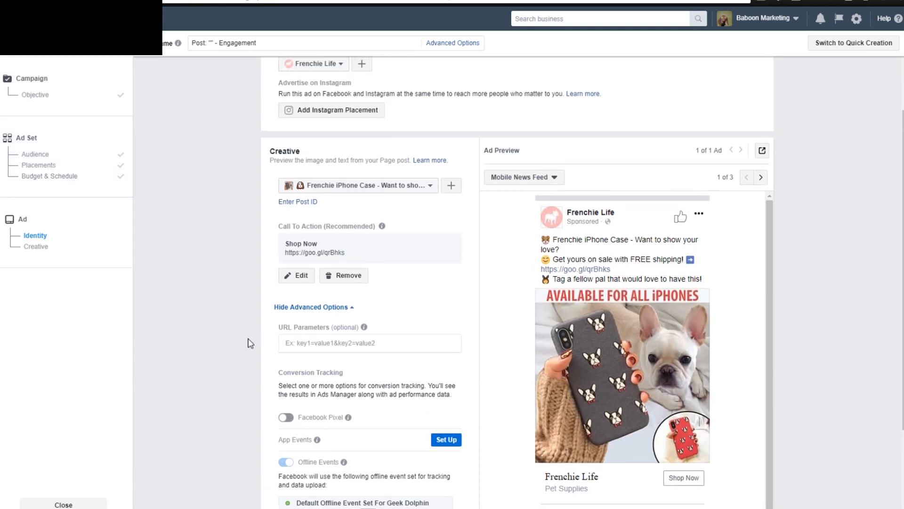
pyautogui.scroll(-1, 245, 338)
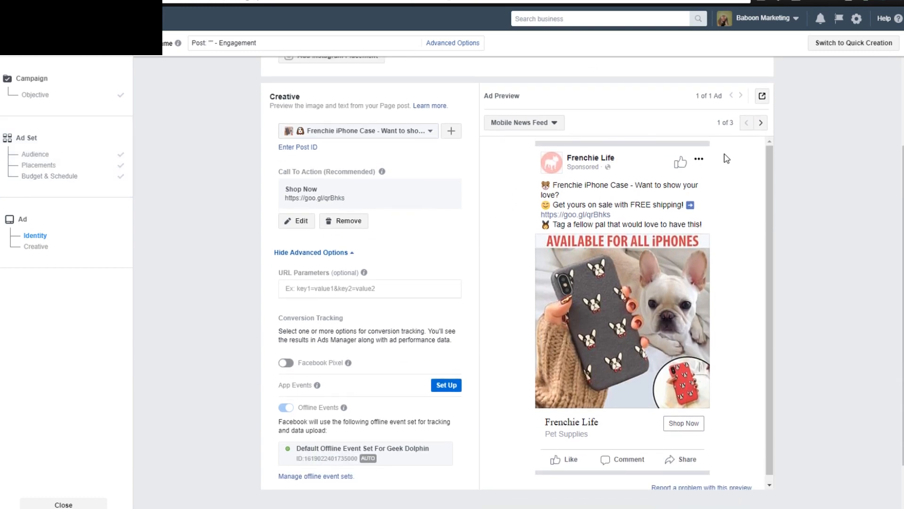
pyautogui.scroll(-1, 761, 466)
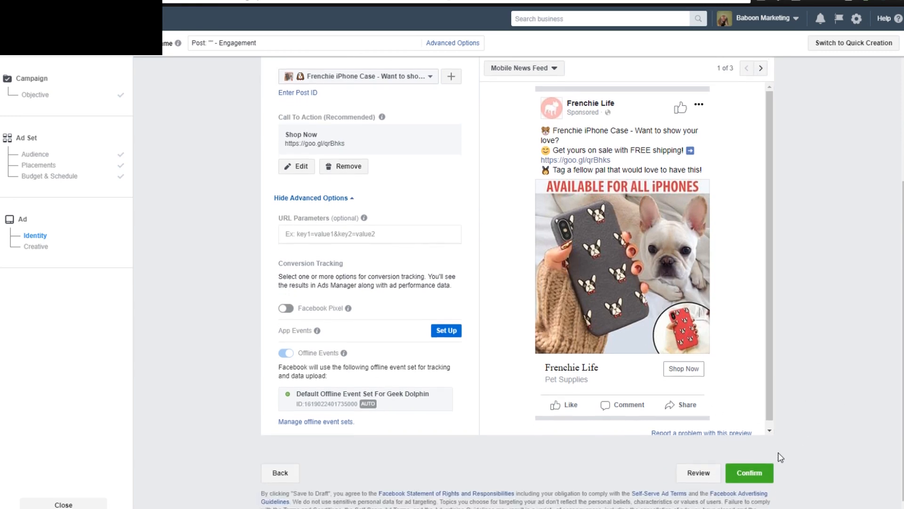
pyautogui.scroll(1, 604, 251)
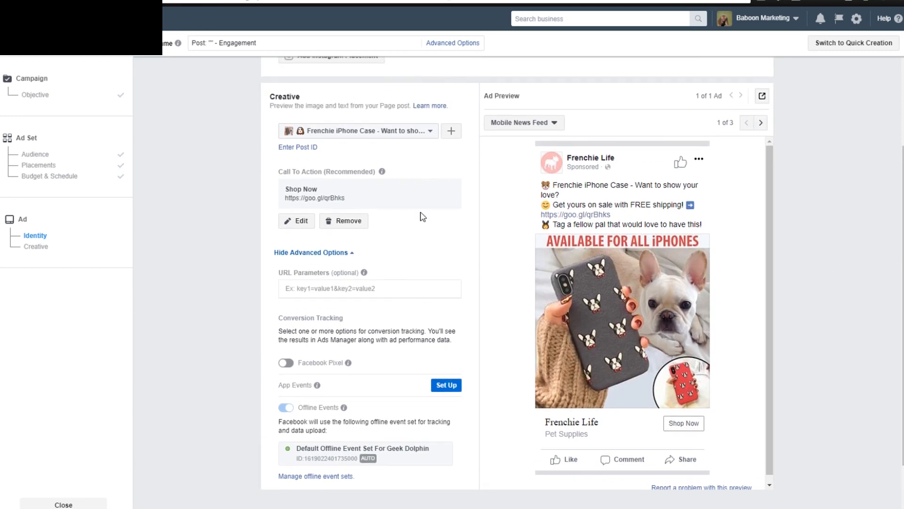
pyautogui.scroll(1, 484, 262)
pyautogui.scroll(-1, 786, 212)
# Compare the ad's preview in the Feature Phone, Desktop News Feed and Mobile News Feed formats.
pyautogui.click(760, 124)
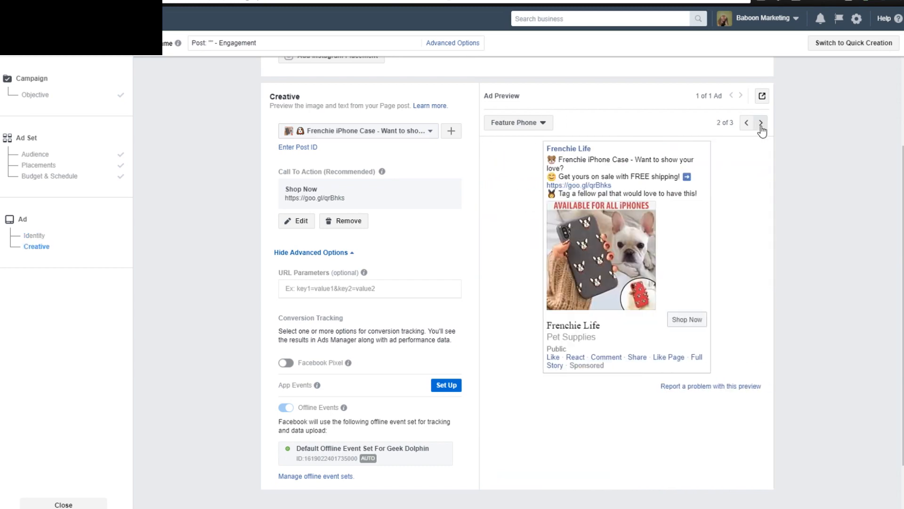
pyautogui.click(761, 124)
pyautogui.scroll(-3, 695, 270)
pyautogui.scroll(3, 614, 315)
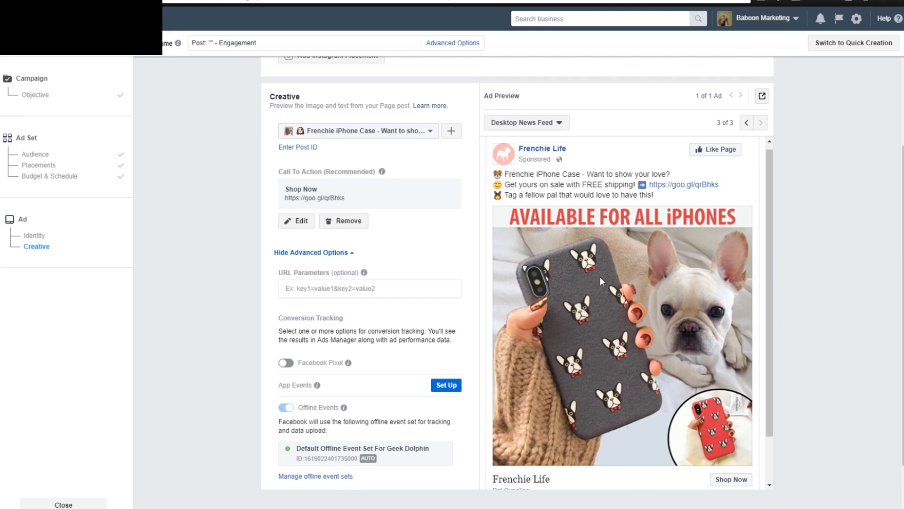
pyautogui.scroll(-2, 717, 313)
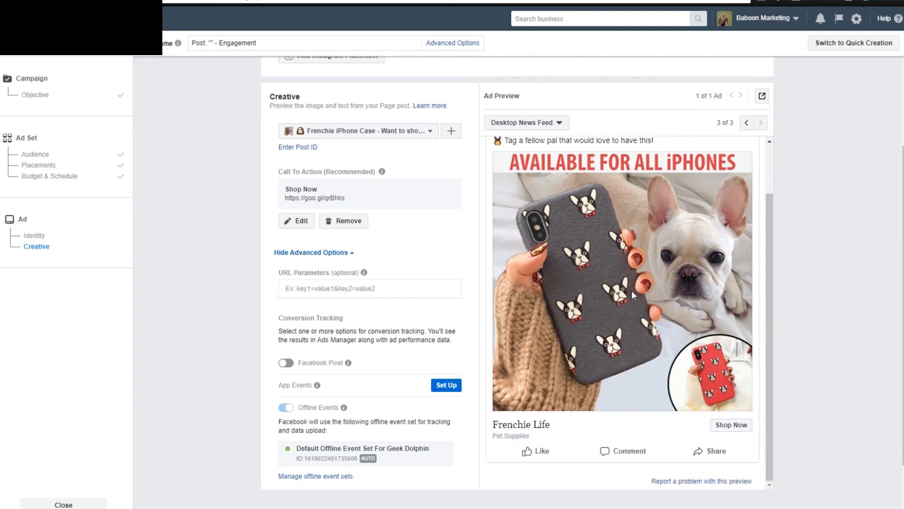
pyautogui.scroll(2, 633, 296)
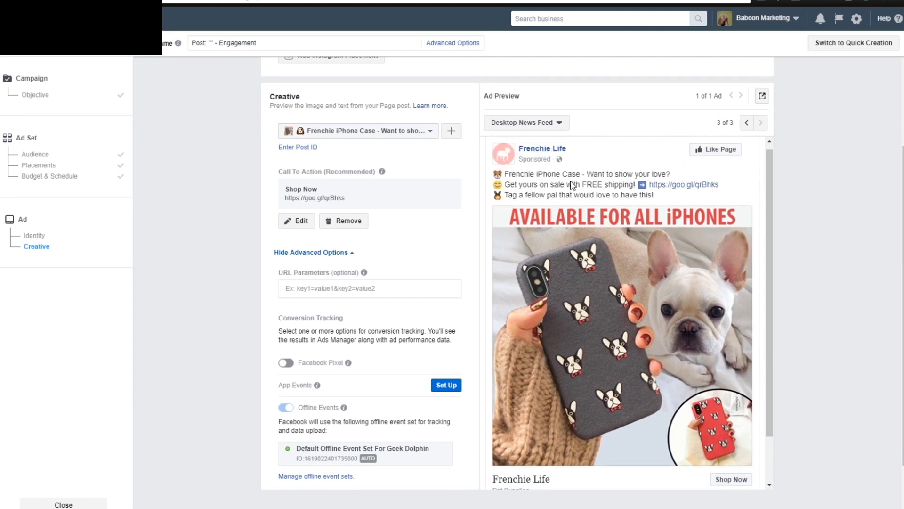
pyautogui.click(747, 124)
pyautogui.click(746, 124)
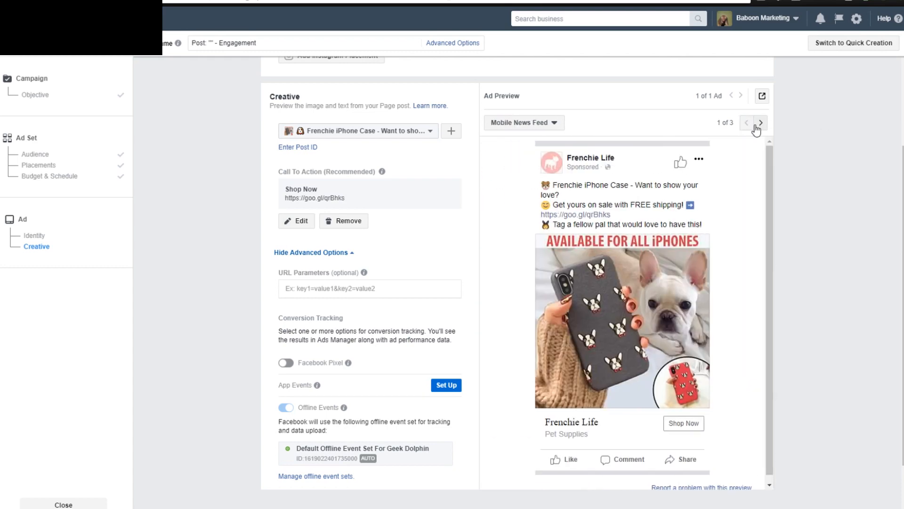
pyautogui.click(760, 123)
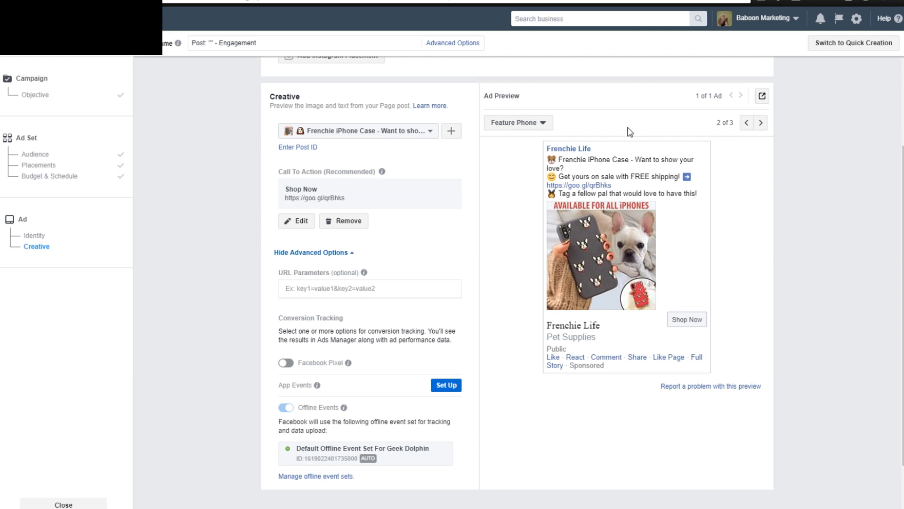
pyautogui.click(746, 122)
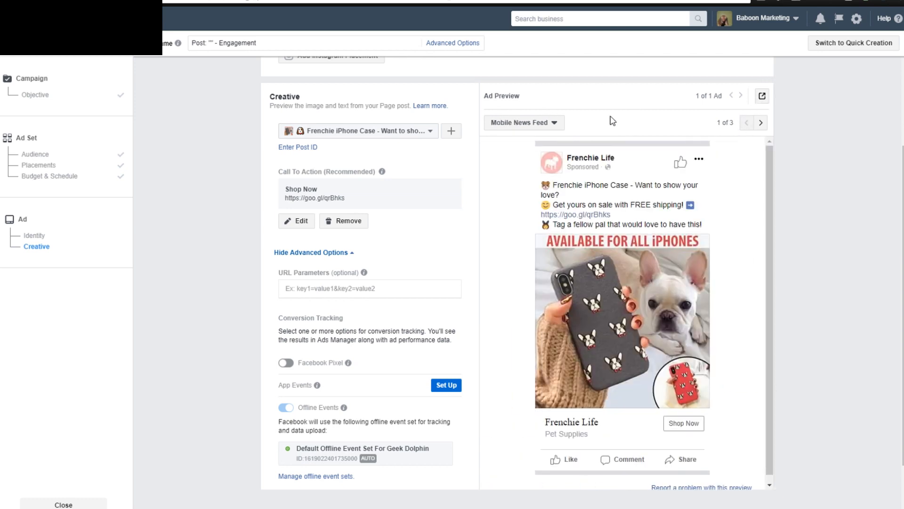
pyautogui.scroll(-1, 651, 208)
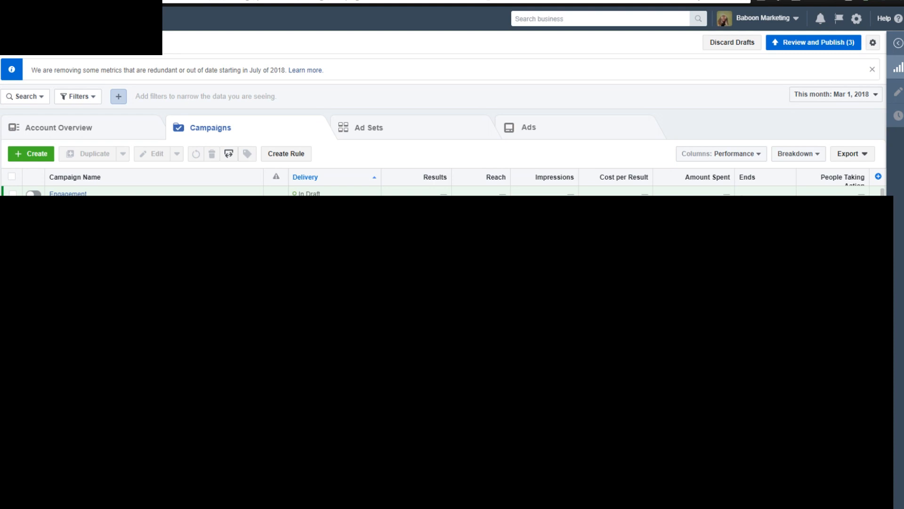
# Open the campaign list in Ads Manager and start creating a new campaign.
pyautogui.click(43, 18)
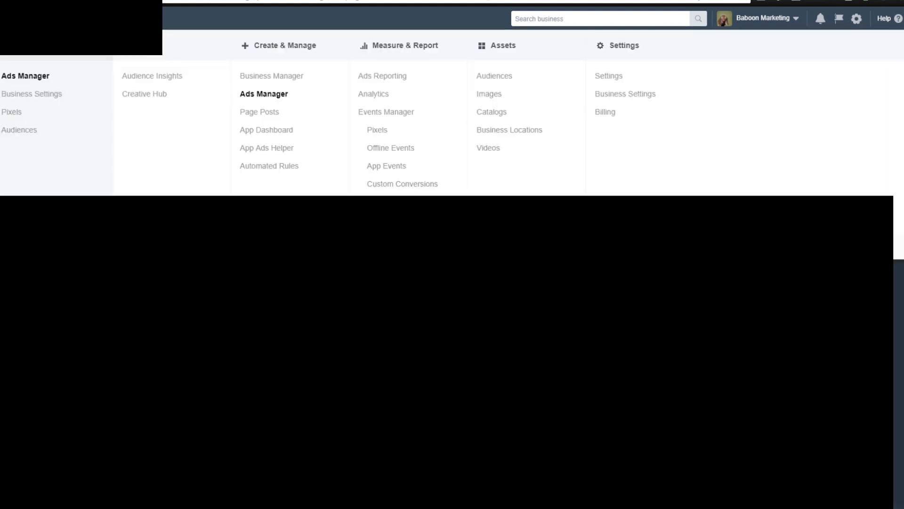
pyautogui.click(306, 292)
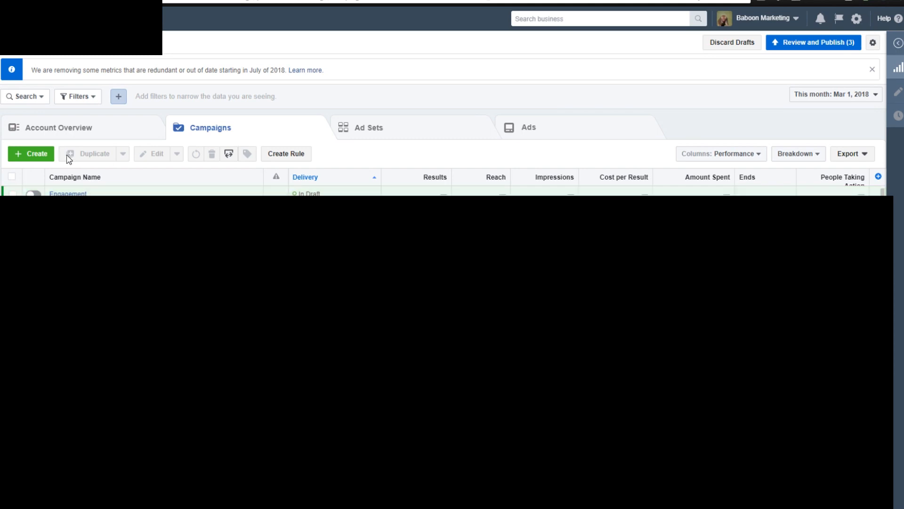
pyautogui.click(40, 155)
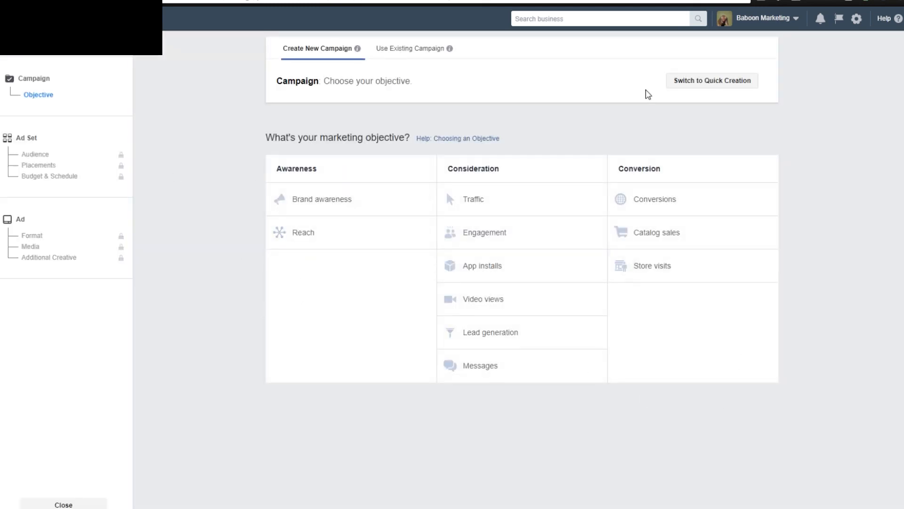
# Choose Conversions as the new campaign's marketing objective, keeping Purchases as the key result to measure.
pyautogui.click(649, 202)
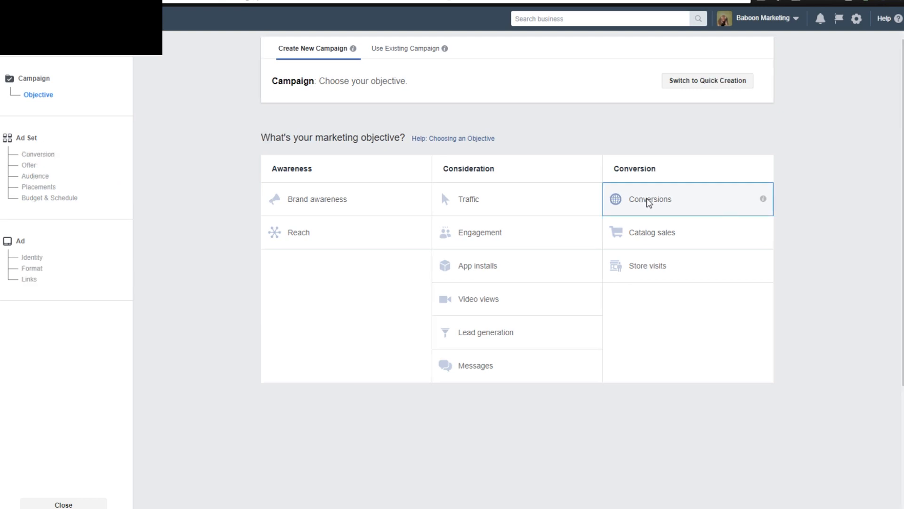
pyautogui.click(528, 407)
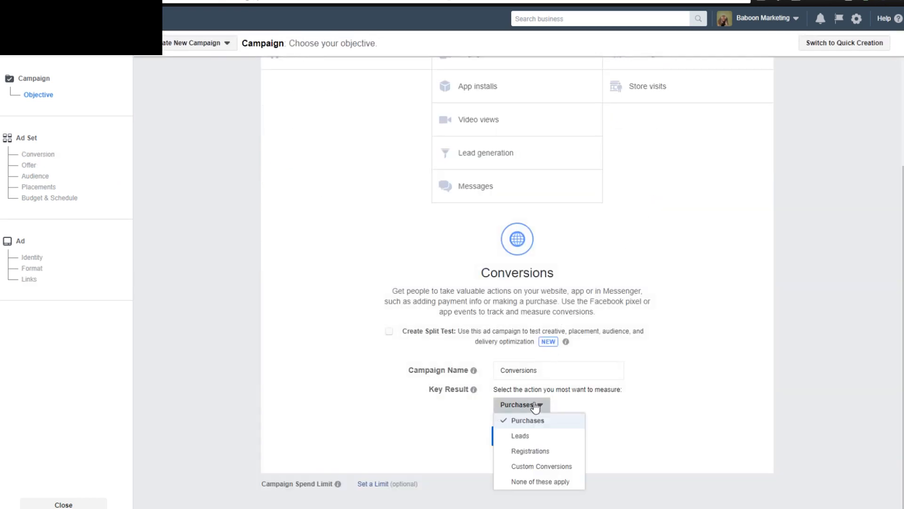
pyautogui.click(574, 411)
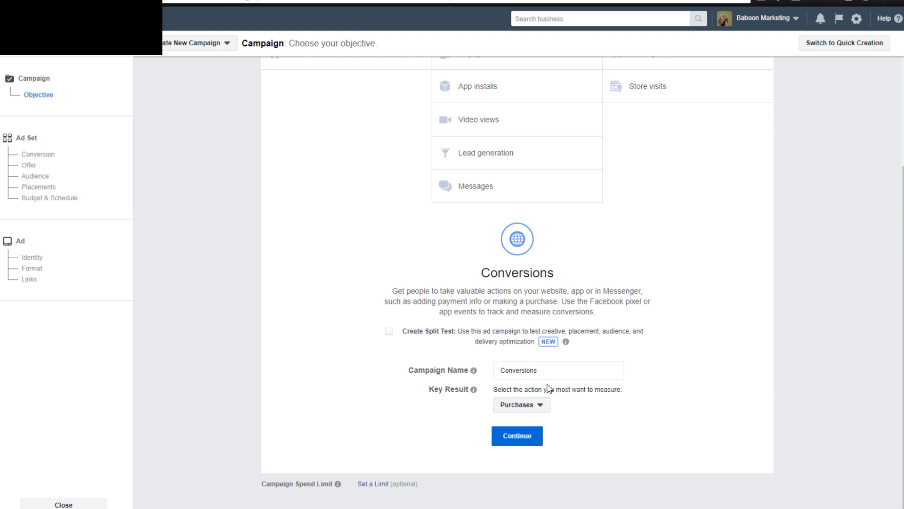
# Check the key result options, keep Purchases for the Conversions campaign, and continue to the ad set settings.
pyautogui.click(540, 406)
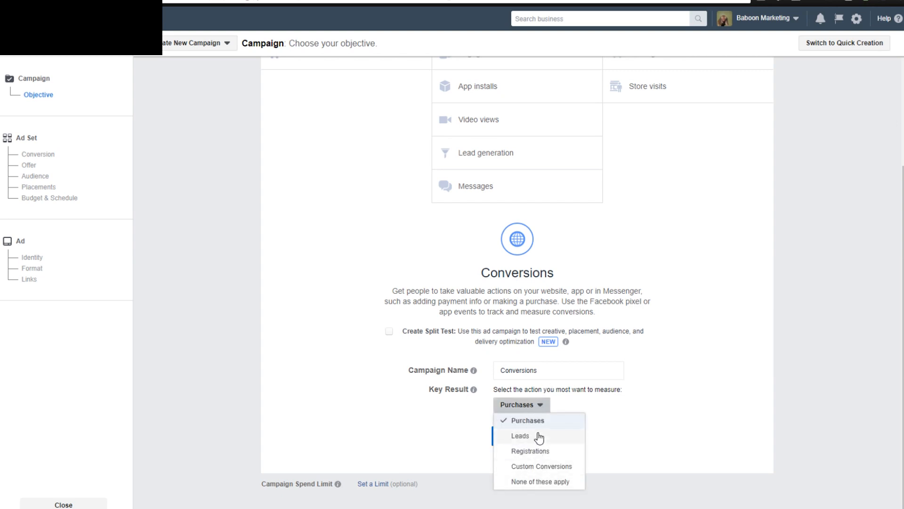
pyautogui.click(568, 399)
pyautogui.scroll(1, 617, 396)
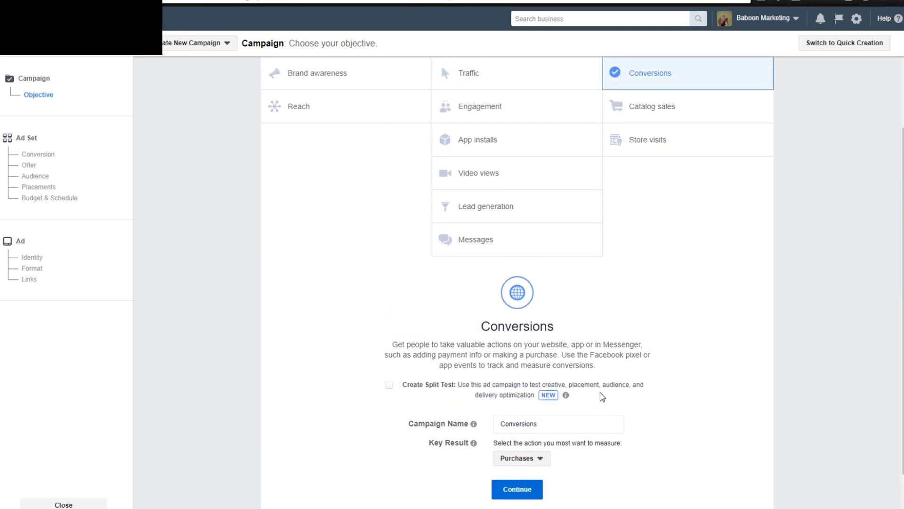
pyautogui.scroll(-1, 397, 326)
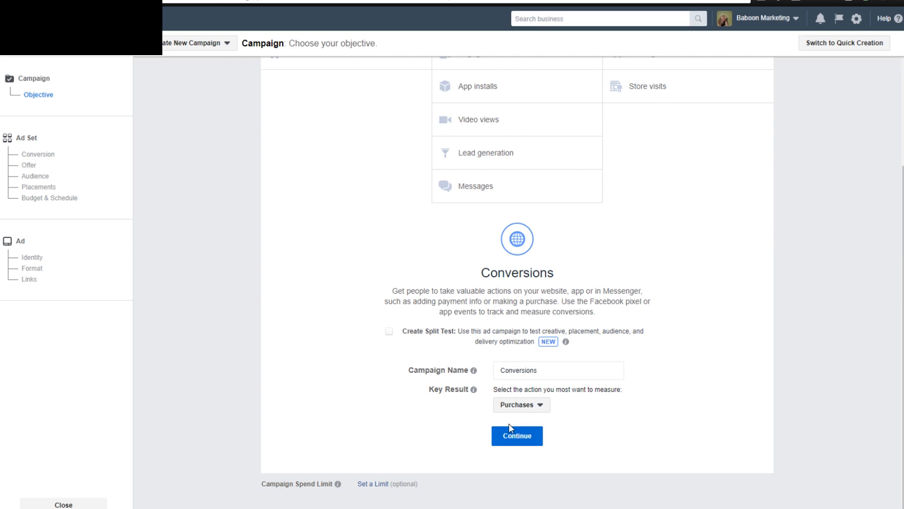
pyautogui.click(534, 438)
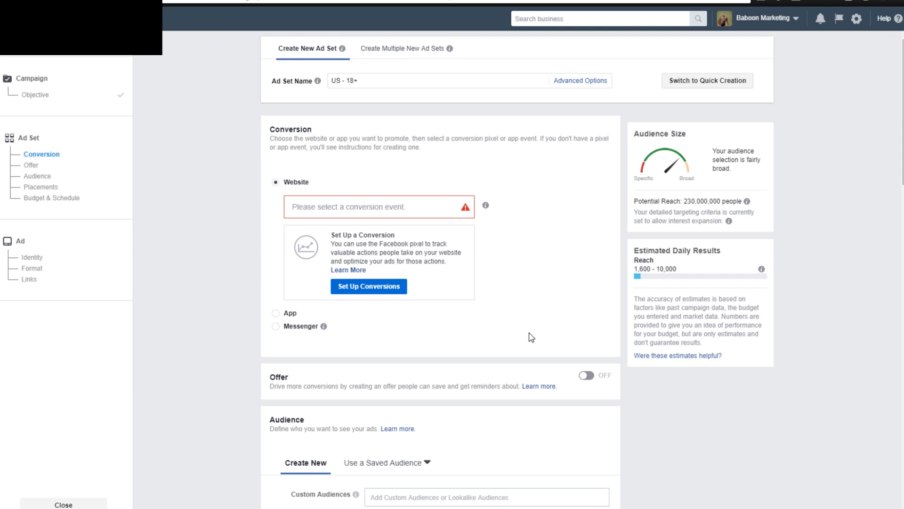
# Examine the new ad set's website conversion event, offer and audience settings.
pyautogui.moveTo(478, 204)
pyautogui.scroll(-3, 247, 304)
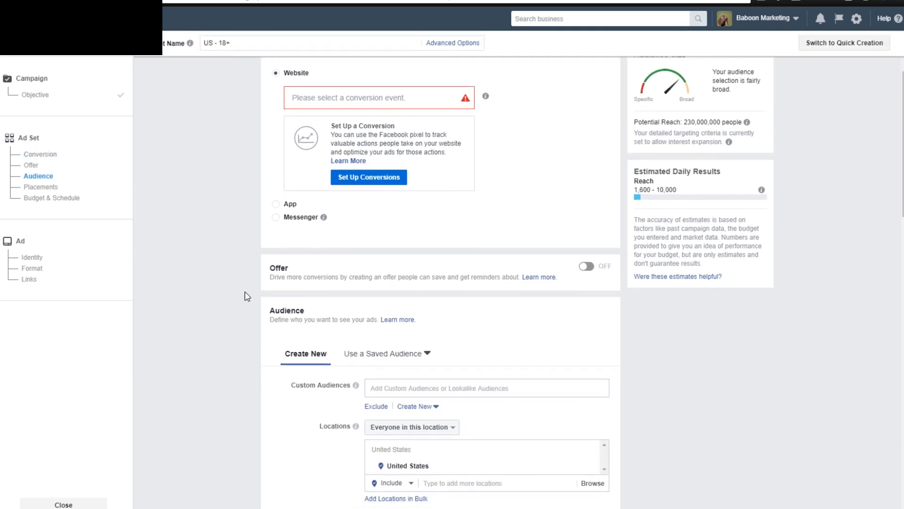
pyautogui.scroll(3, 246, 295)
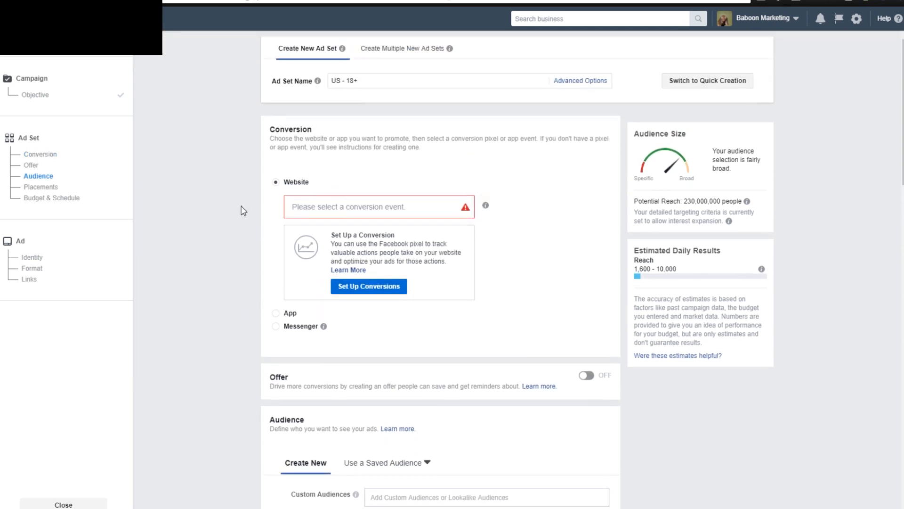
pyautogui.scroll(-3, 211, 287)
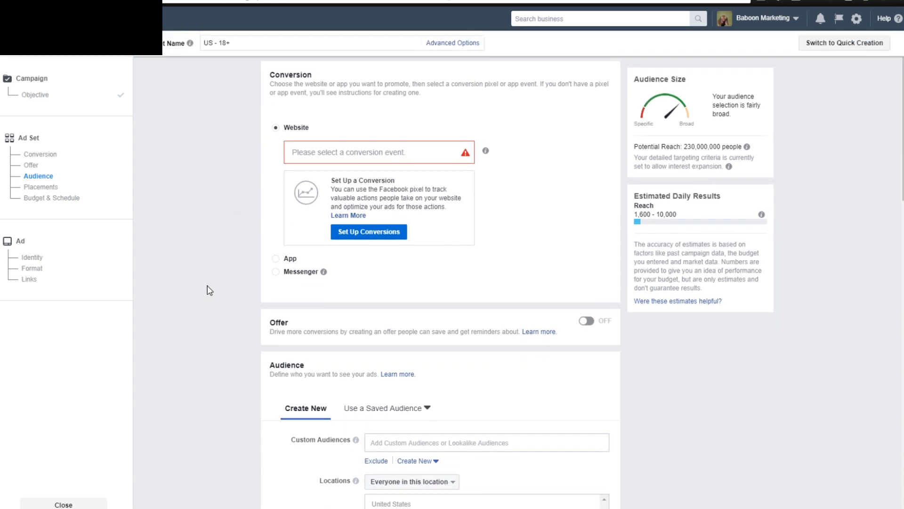
pyautogui.scroll(3, 210, 290)
pyautogui.scroll(-5, 209, 290)
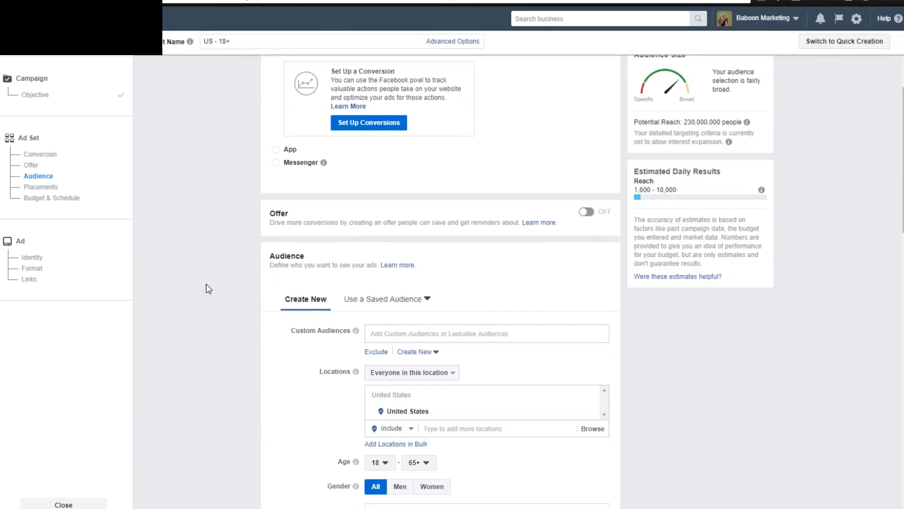
pyautogui.scroll(1, 208, 289)
pyautogui.scroll(-2, 207, 288)
pyautogui.scroll(6, 204, 285)
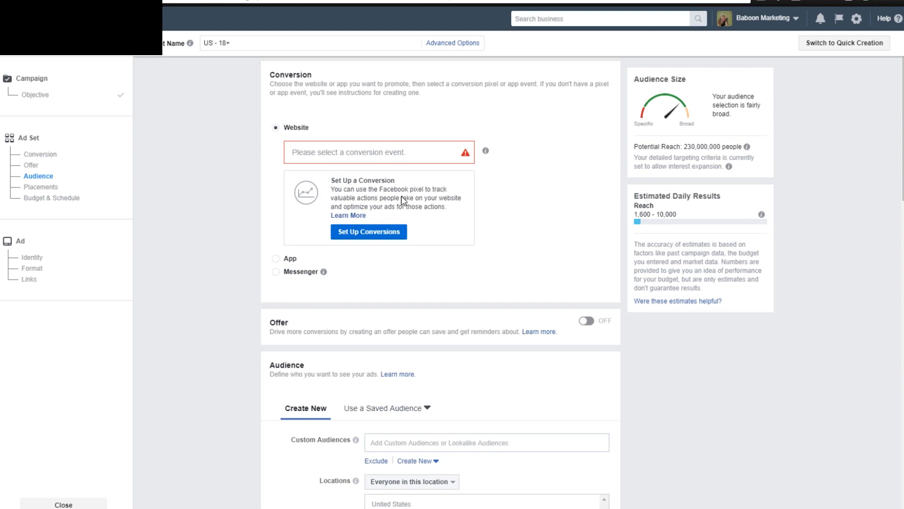
pyautogui.scroll(3, 225, 255)
pyautogui.scroll(-4, 225, 256)
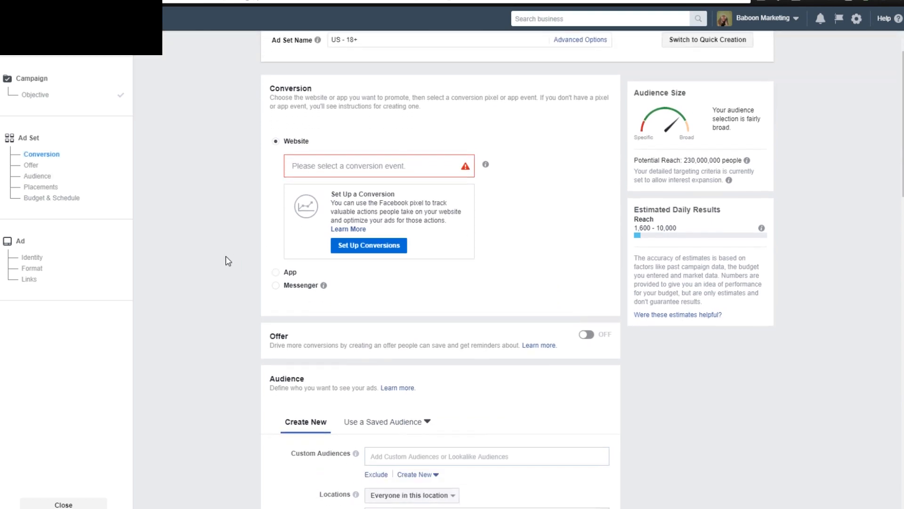
pyautogui.scroll(-3, 256, 303)
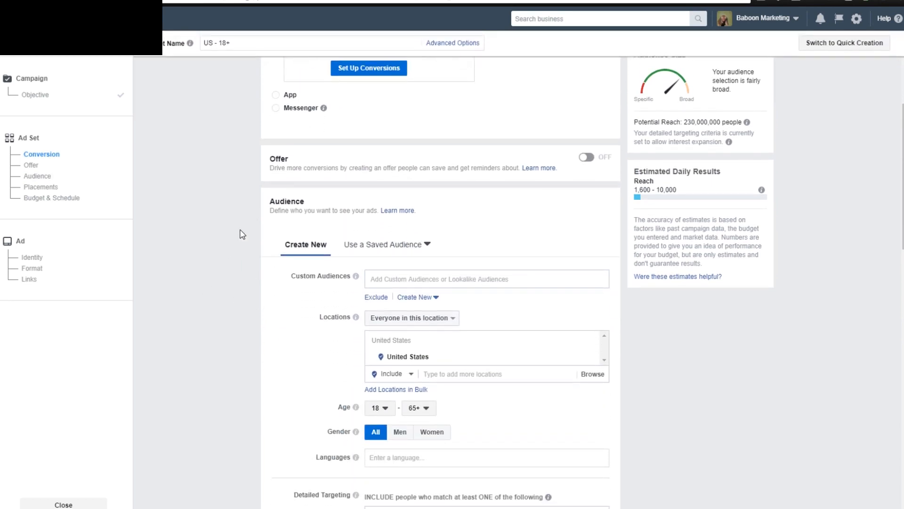
pyautogui.scroll(4, 229, 229)
pyautogui.scroll(-6, 240, 244)
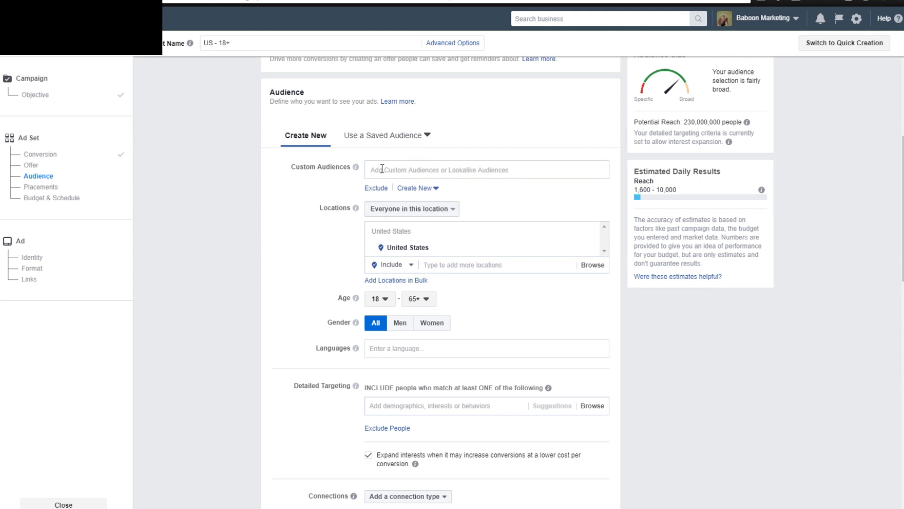
# Set the ad set's daily budget to $5.00 in the budget and schedule settings.
pyautogui.scroll(-2, 337, 226)
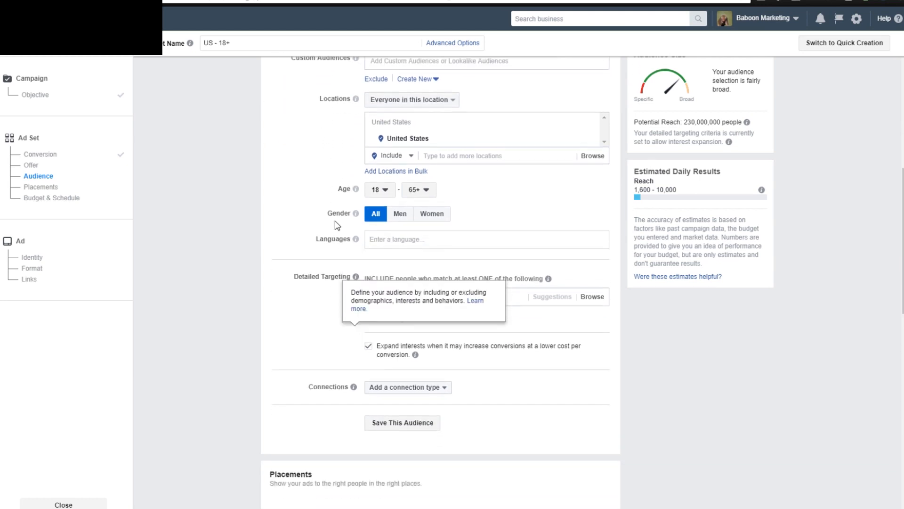
pyautogui.scroll(-10, 550, 133)
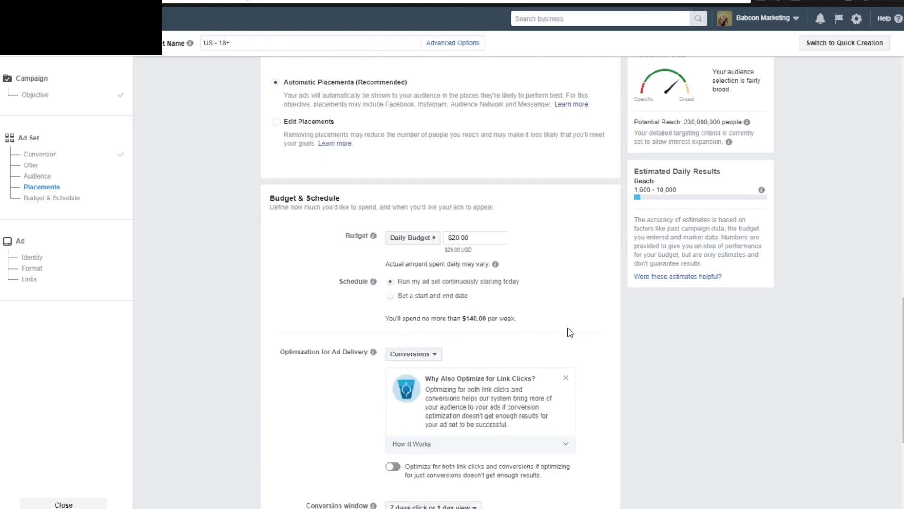
pyautogui.scroll(-1, 271, 316)
pyautogui.tripleClick(456, 184)
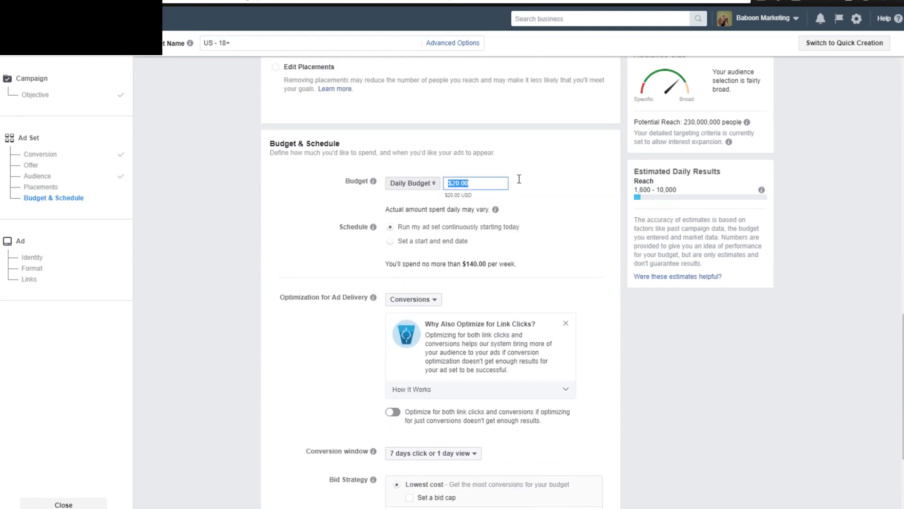
pyautogui.write('5')
pyautogui.click(554, 181)
pyautogui.scroll(-4, 324, 335)
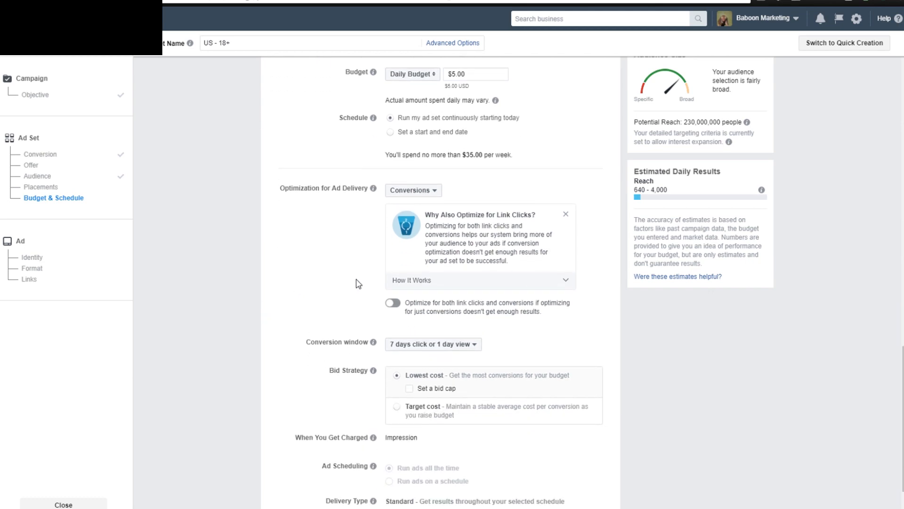
# Switch the ad set to Edit Placements and exclude Facebook's Instant Articles, Right Column and Marketplace, keeping Feeds.
pyautogui.scroll(2, 210, 259)
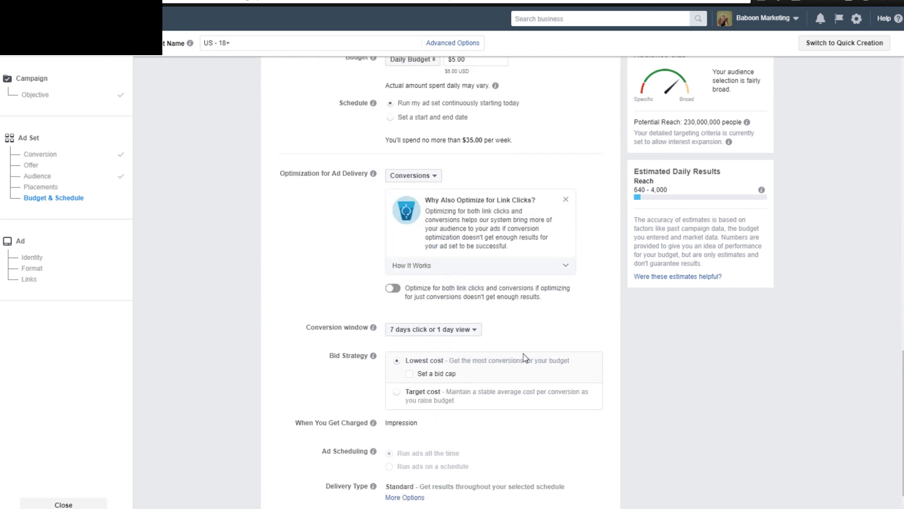
pyautogui.scroll(2, 218, 303)
pyautogui.scroll(4, 263, 317)
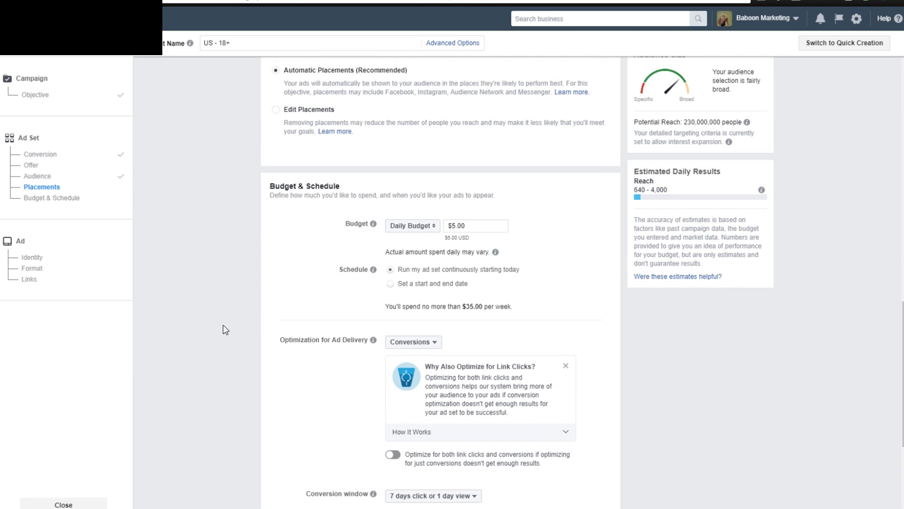
pyautogui.scroll(3, 233, 332)
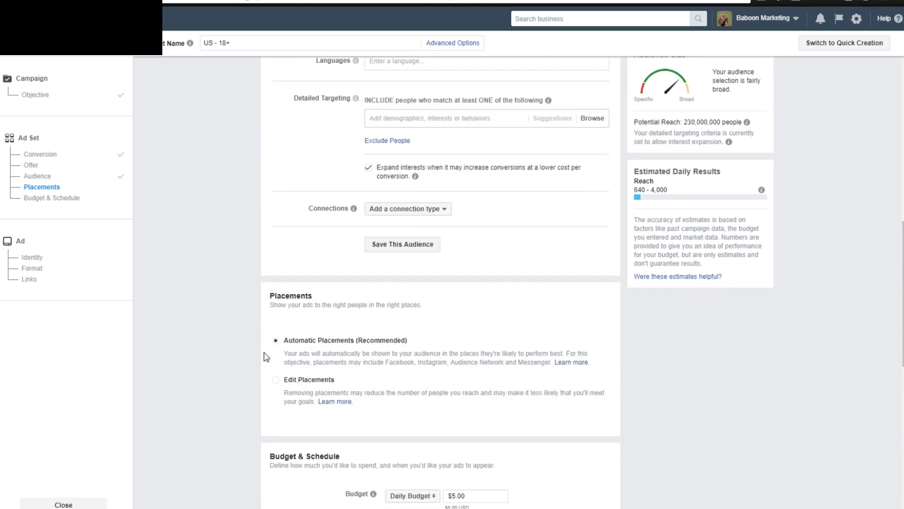
pyautogui.click(276, 380)
pyautogui.scroll(-4, 240, 321)
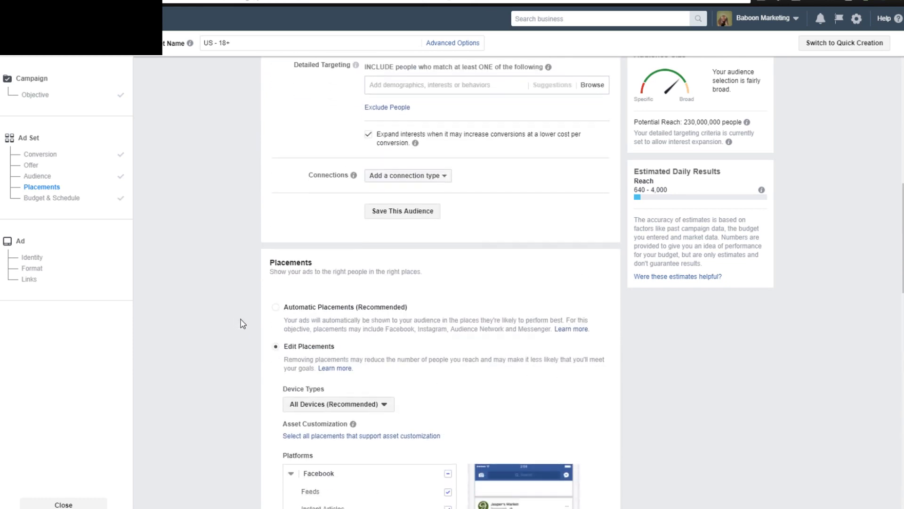
pyautogui.scroll(-2, 311, 221)
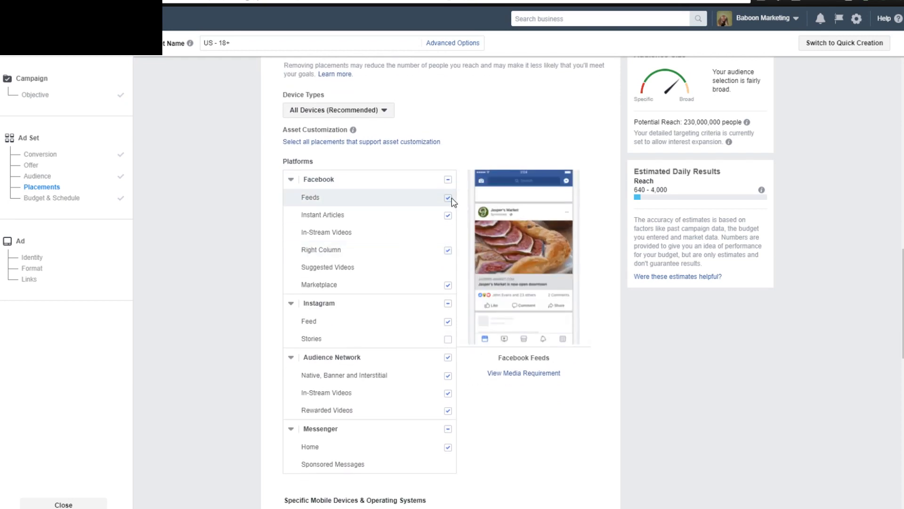
pyautogui.click(448, 216)
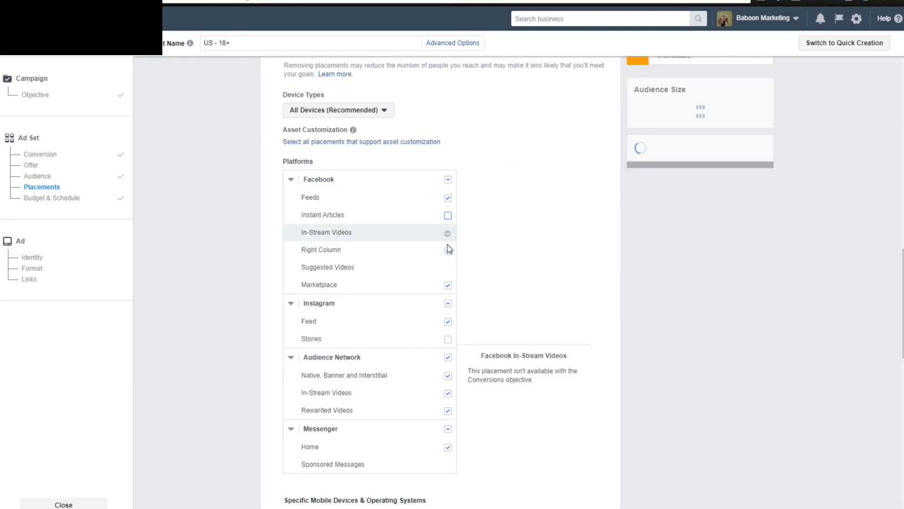
pyautogui.click(448, 250)
pyautogui.click(448, 285)
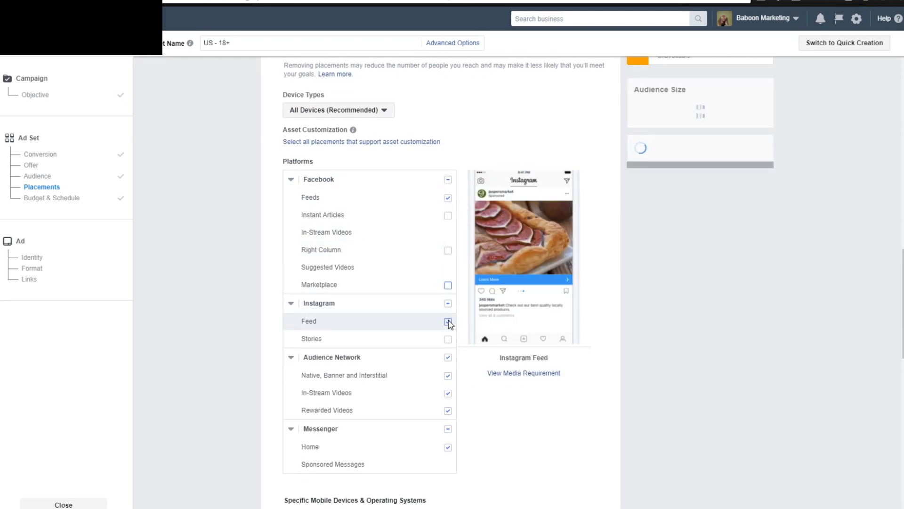
# Exclude Instagram Feed, the whole Audience Network and Messenger Home from the ad set's placements.
pyautogui.click(448, 322)
pyautogui.scroll(-1, 438, 330)
pyautogui.click(448, 357)
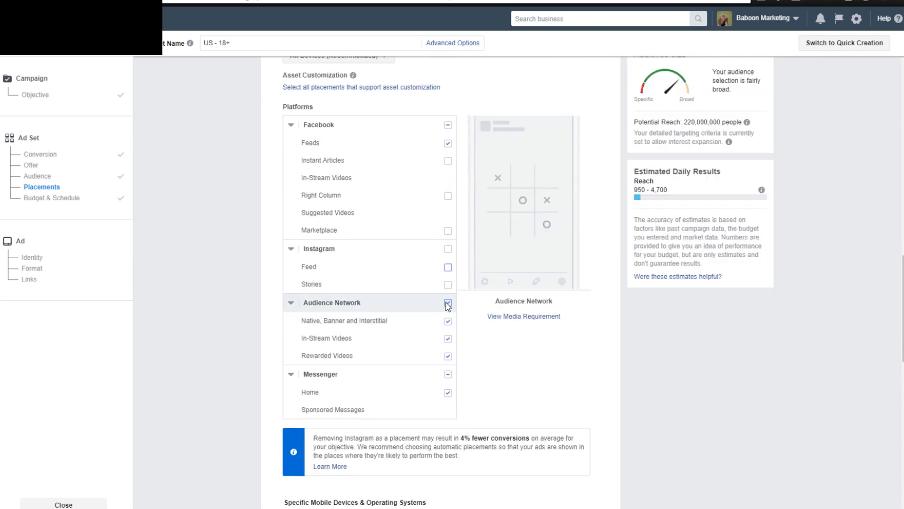
pyautogui.click(448, 393)
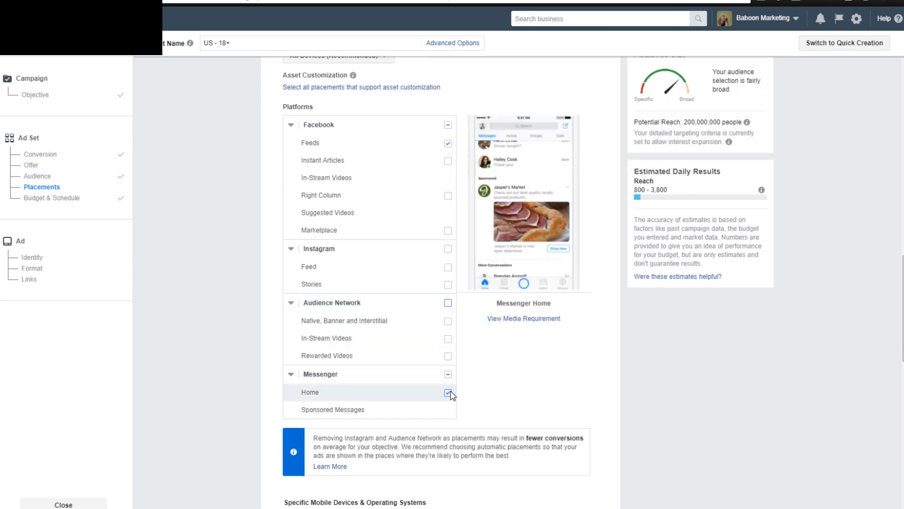
# Try adding Instagram Feed back to the ad set's placements and exclude it again.
pyautogui.scroll(1, 475, 382)
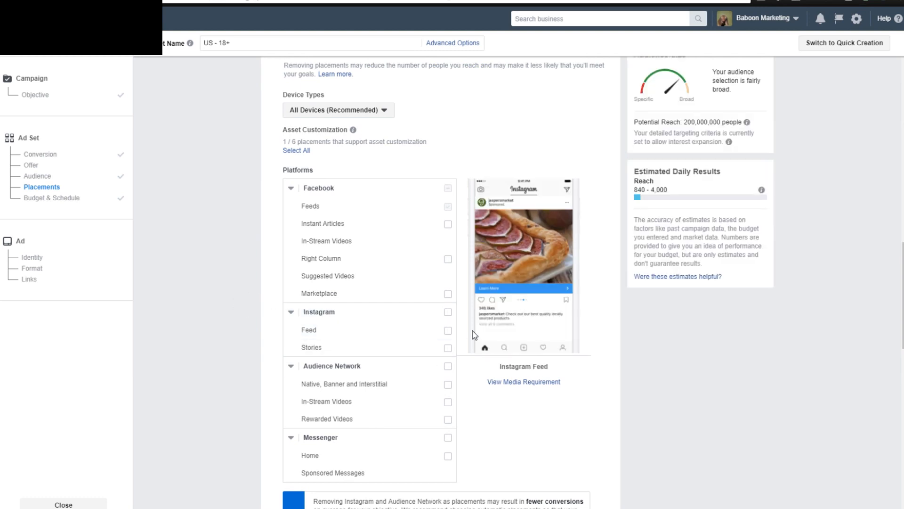
pyautogui.click(448, 331)
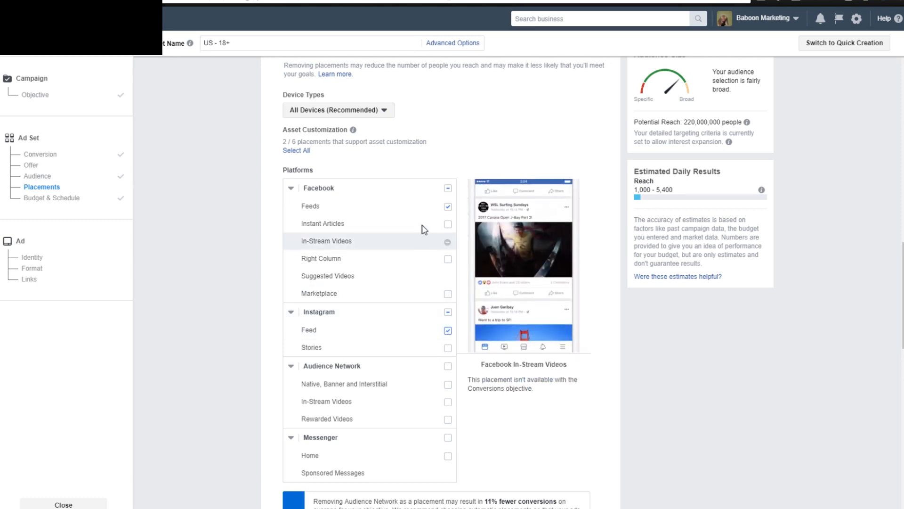
pyautogui.click(448, 331)
# Review the ad set's placements, audience targeting, mobile device options, budget, conversion window and bid strategy.
pyautogui.scroll(3, 490, 471)
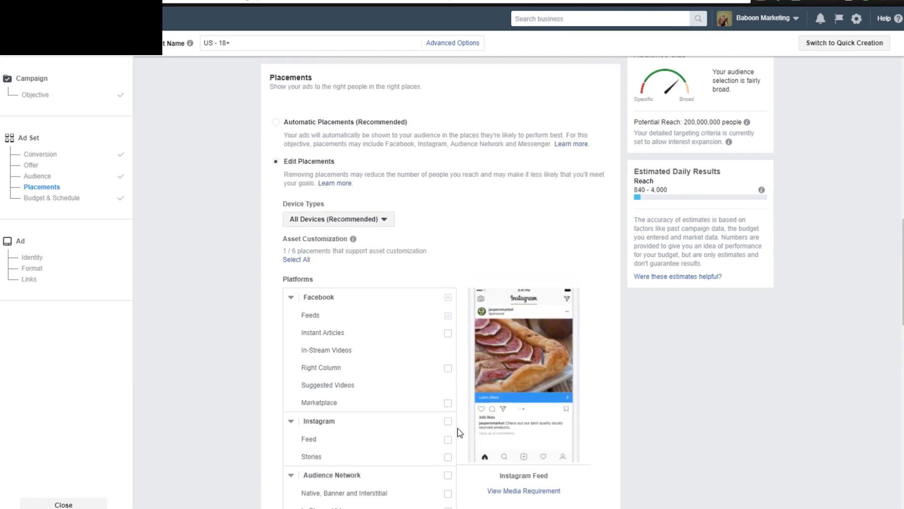
pyautogui.scroll(-1, 460, 432)
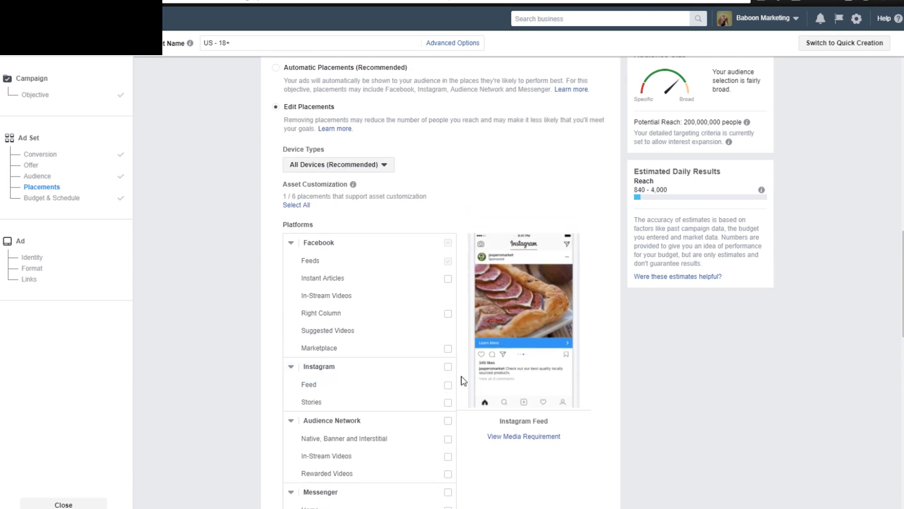
pyautogui.scroll(1, 469, 372)
pyautogui.scroll(-1, 462, 377)
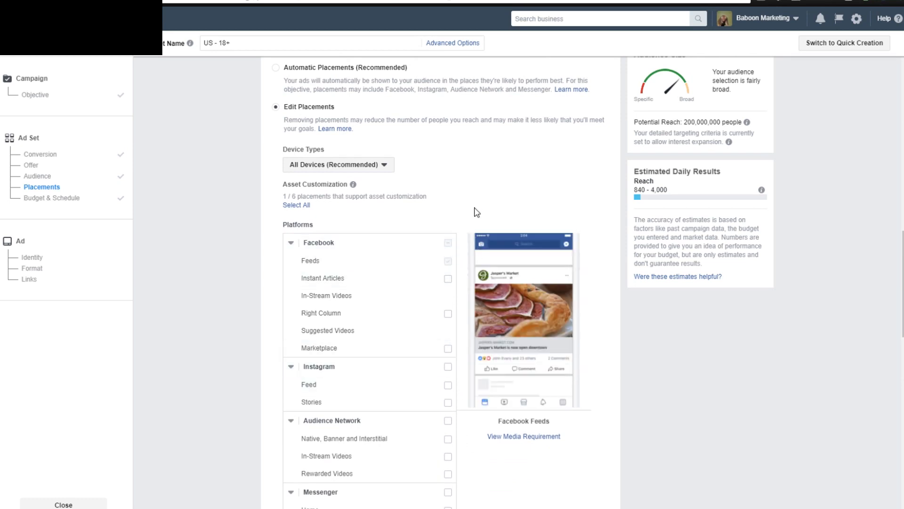
pyautogui.scroll(3, 476, 216)
pyautogui.scroll(6, 482, 290)
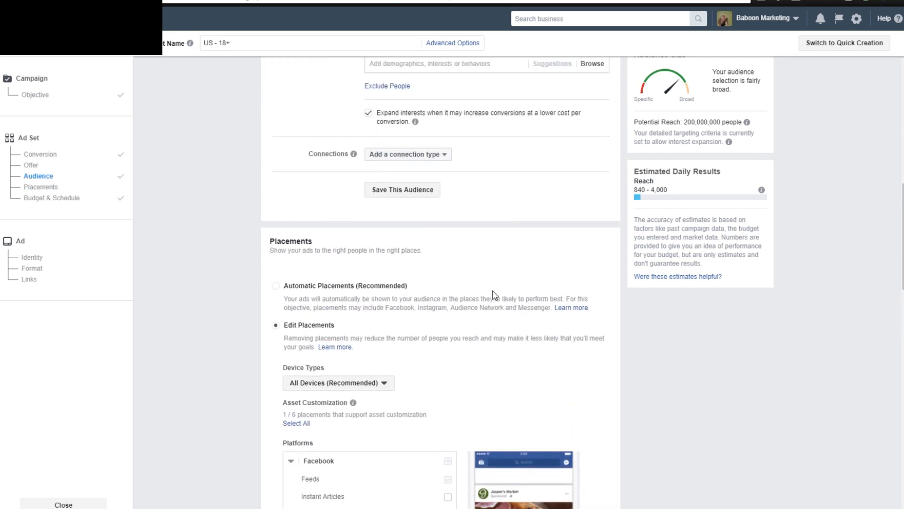
pyautogui.scroll(2, 450, 355)
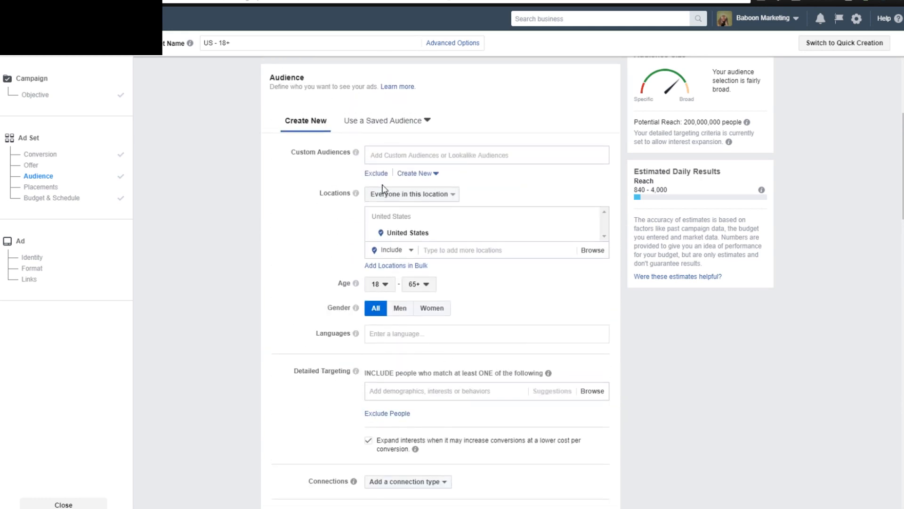
pyautogui.scroll(1, 273, 266)
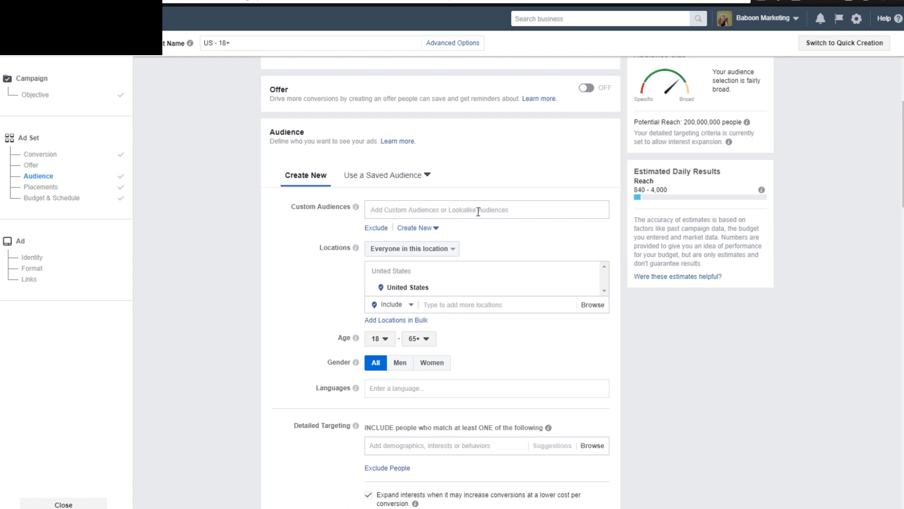
pyautogui.scroll(-6, 398, 418)
pyautogui.scroll(-13, 538, 439)
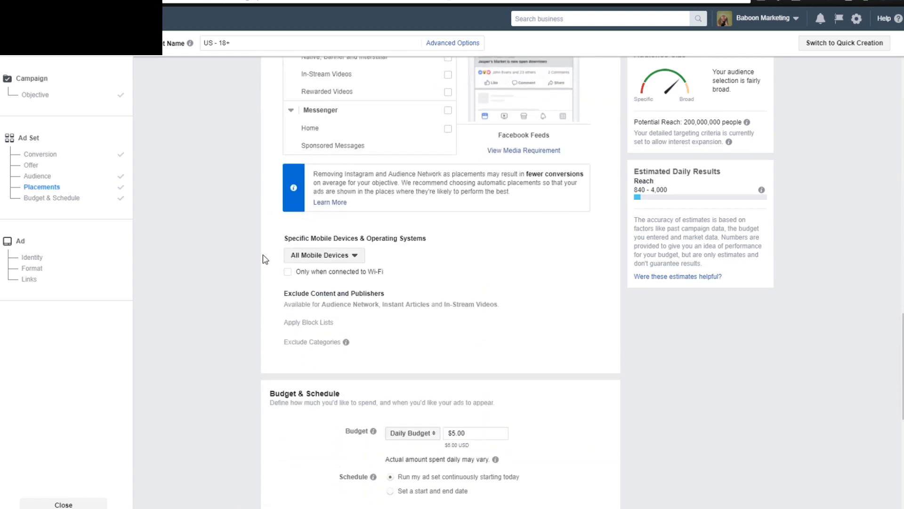
pyautogui.scroll(-9, 227, 262)
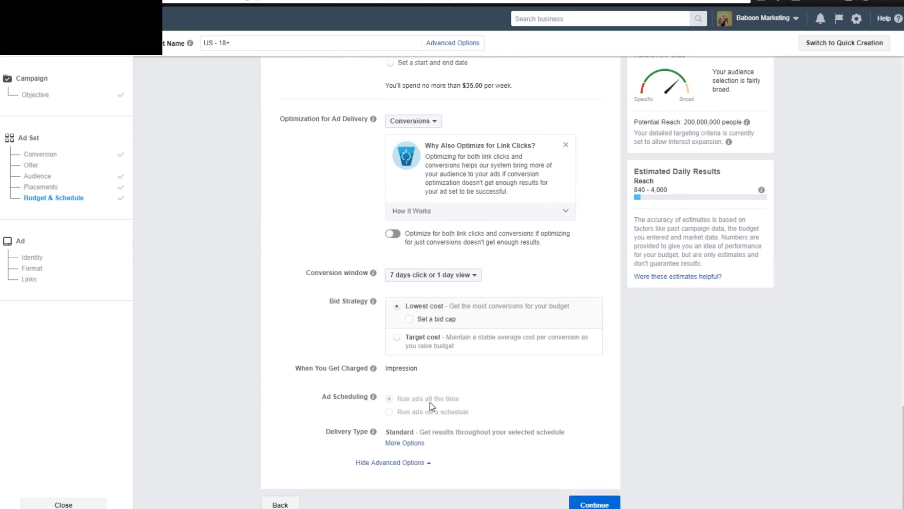
# Proceed from the US - 18+ ad set to the ad setup, checking the missing conversion event error.
pyautogui.click(594, 502)
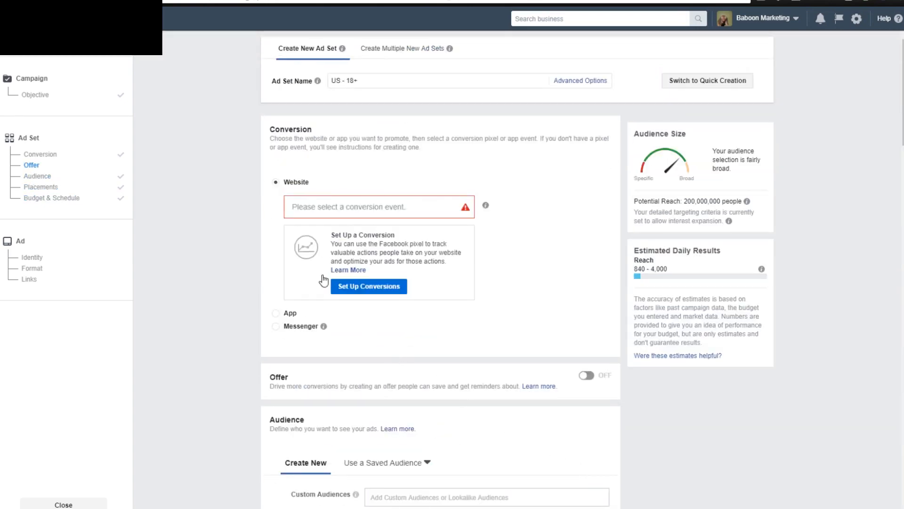
pyautogui.moveTo(465, 204)
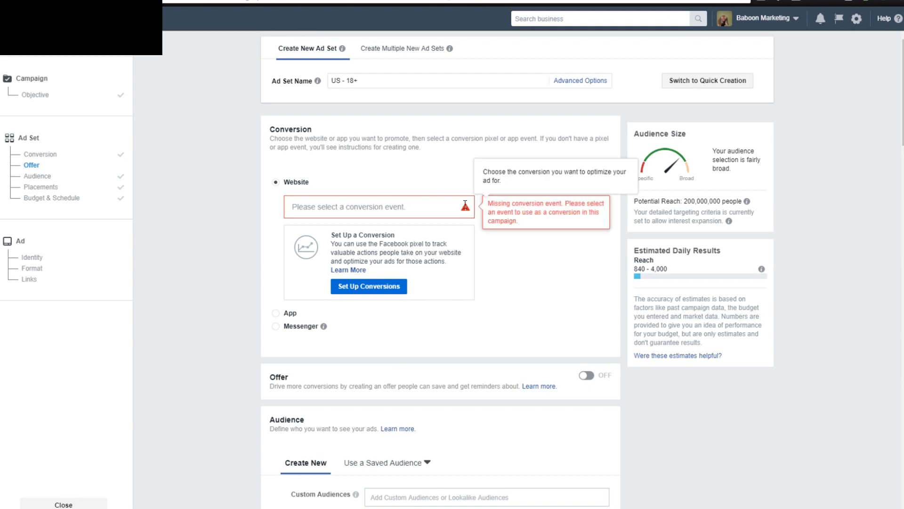
pyautogui.scroll(-8, 503, 259)
pyautogui.scroll(-10, 513, 268)
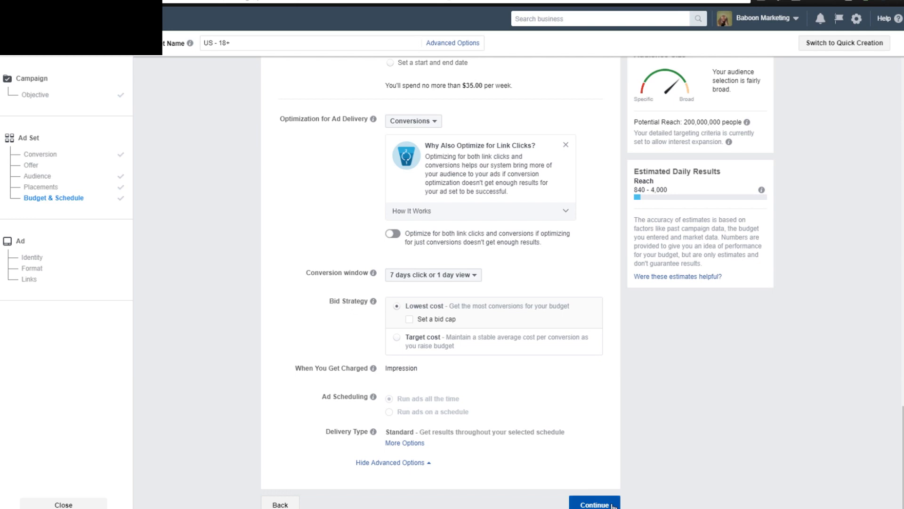
pyautogui.click(595, 503)
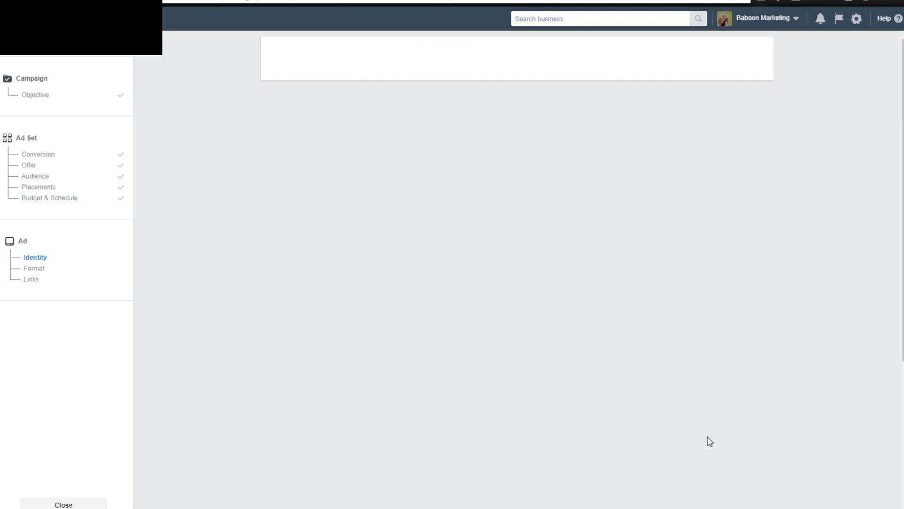
# Examine the new ad's Identity section, format choices, Links settings and Mobile News Feed preview.
pyautogui.scroll(-5, 231, 282)
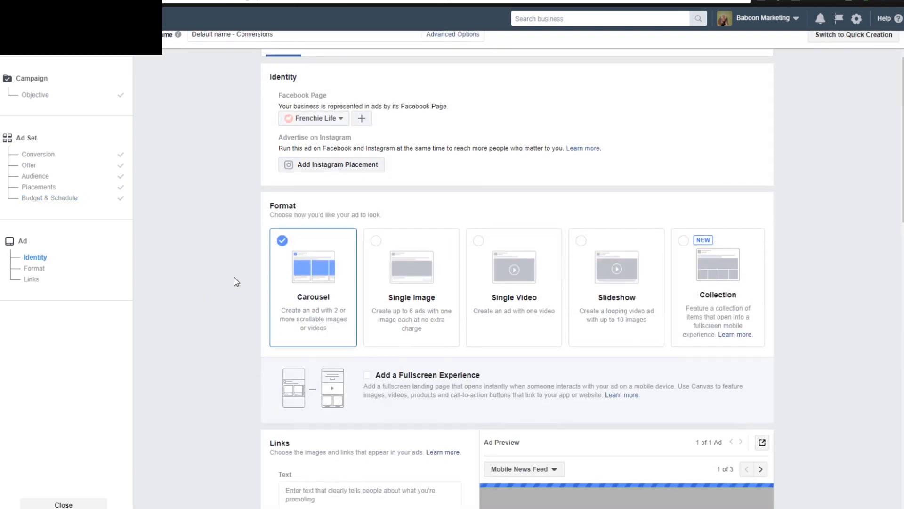
pyautogui.scroll(-2, 236, 281)
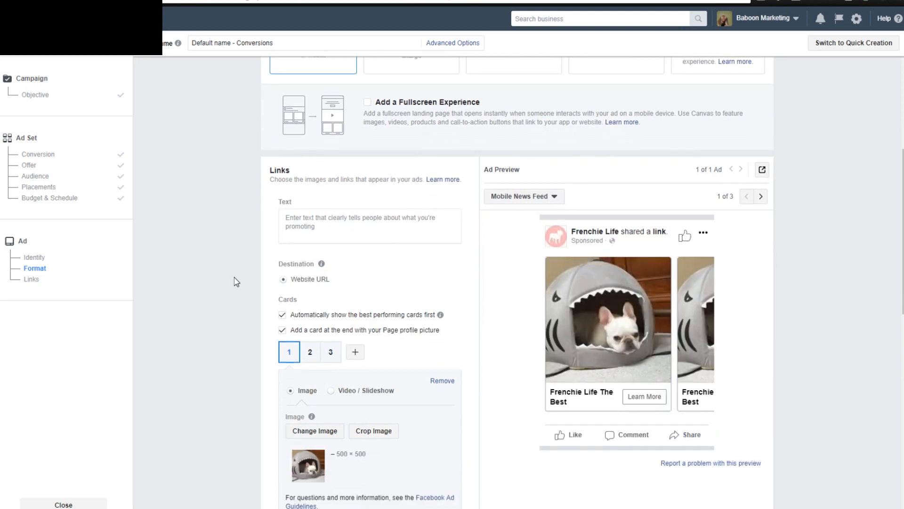
pyautogui.scroll(1, 237, 282)
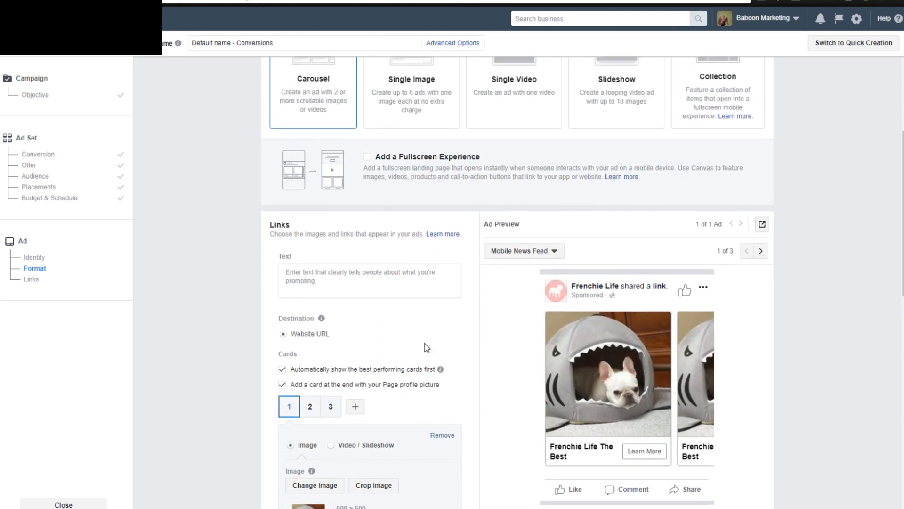
pyautogui.scroll(3, 514, 347)
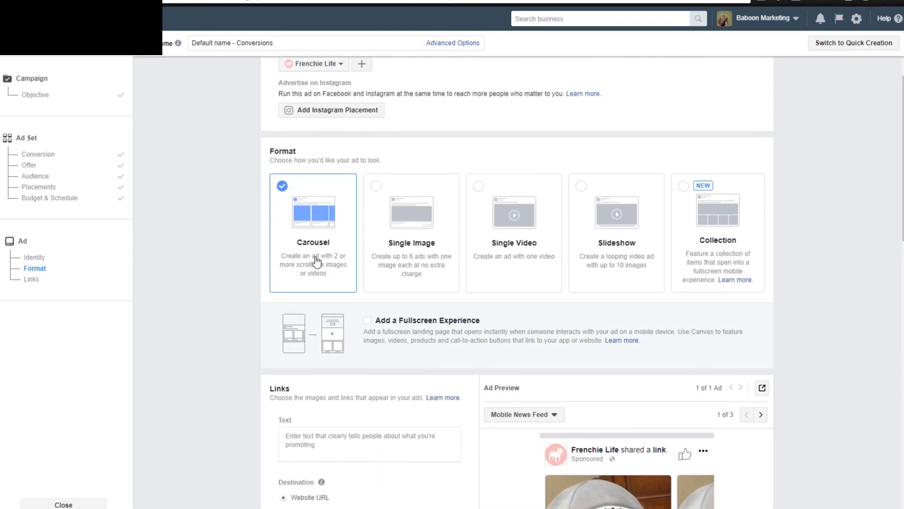
pyautogui.scroll(1, 205, 276)
pyautogui.scroll(-4, 245, 282)
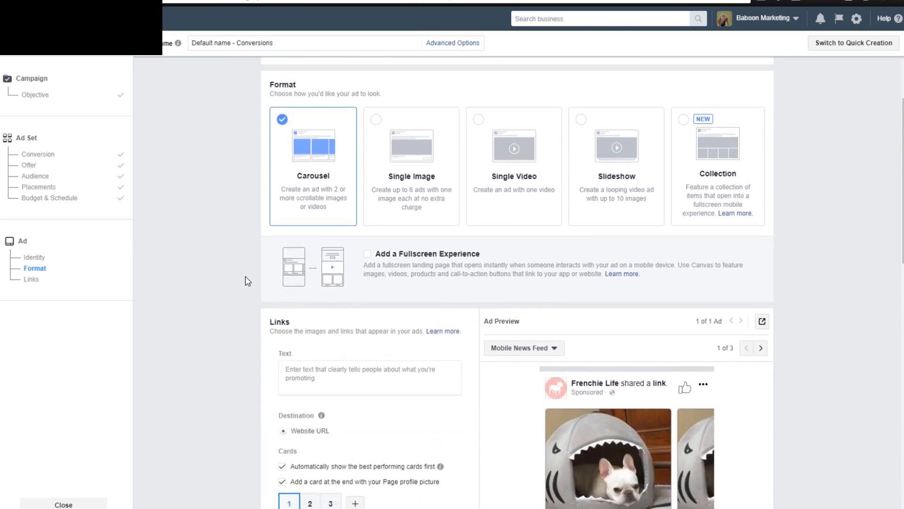
pyautogui.scroll(2, 205, 175)
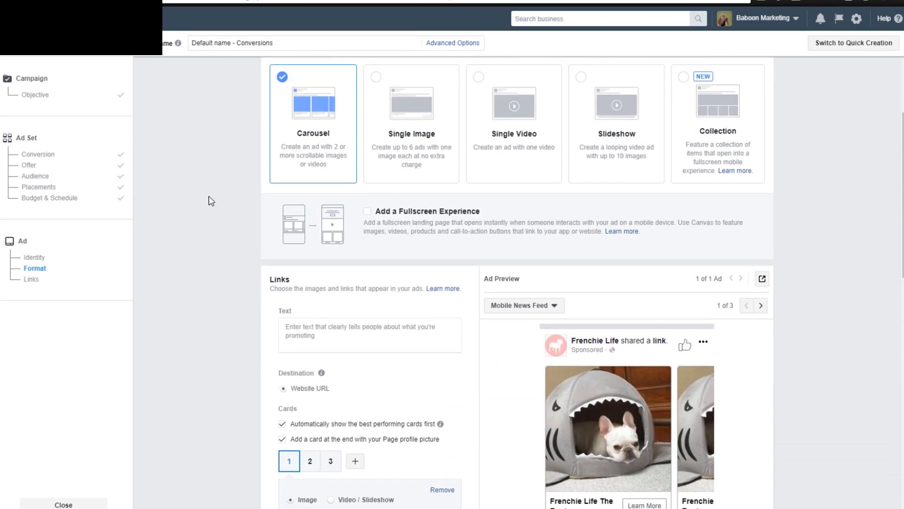
pyautogui.scroll(1, 220, 233)
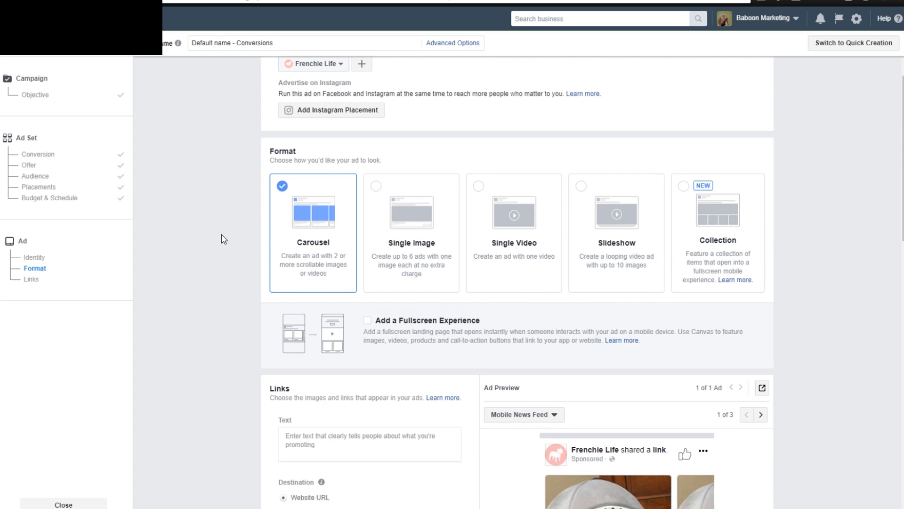
pyautogui.scroll(-4, 221, 238)
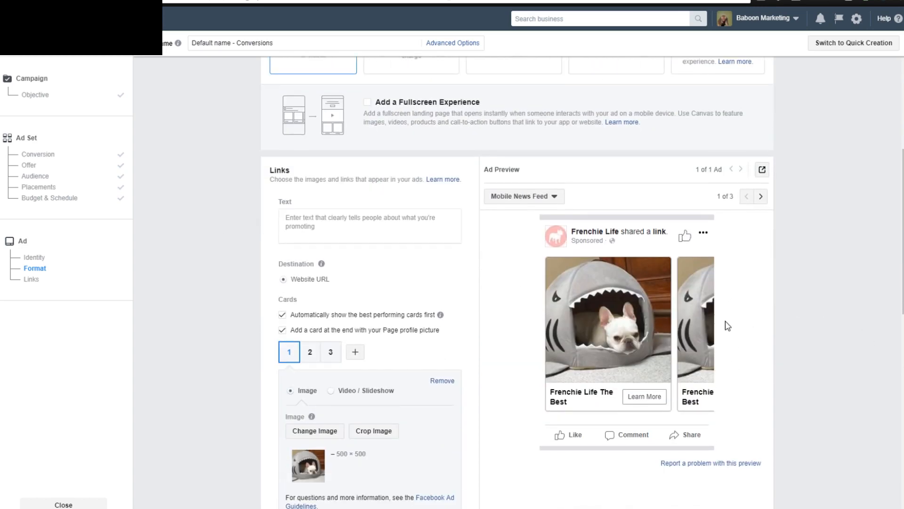
pyautogui.scroll(-3, 220, 307)
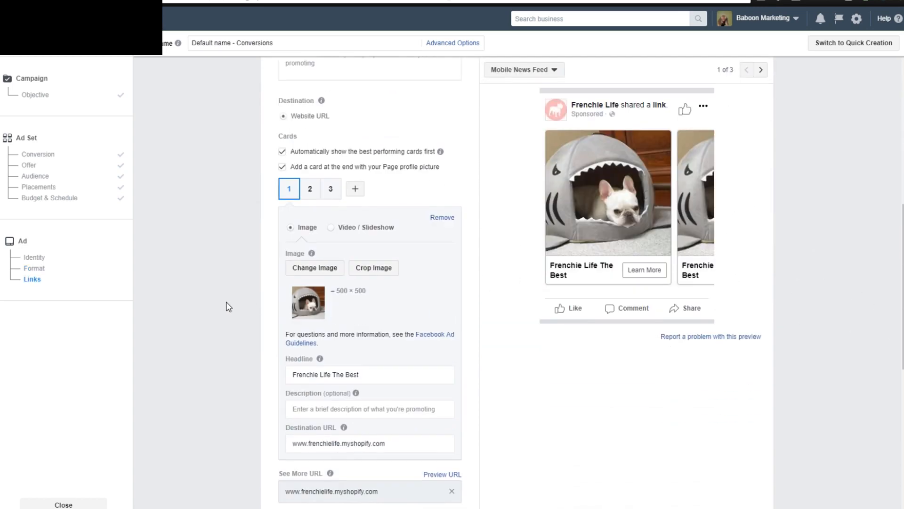
# View the settings of carousel cards 2 and 3, return to card 1 and check its recommended image size.
pyautogui.click(309, 188)
pyautogui.click(326, 191)
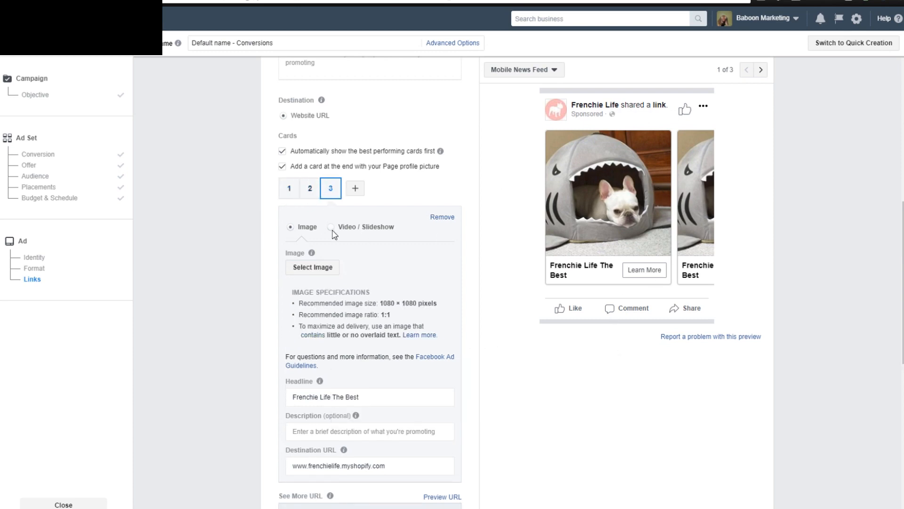
pyautogui.click(286, 187)
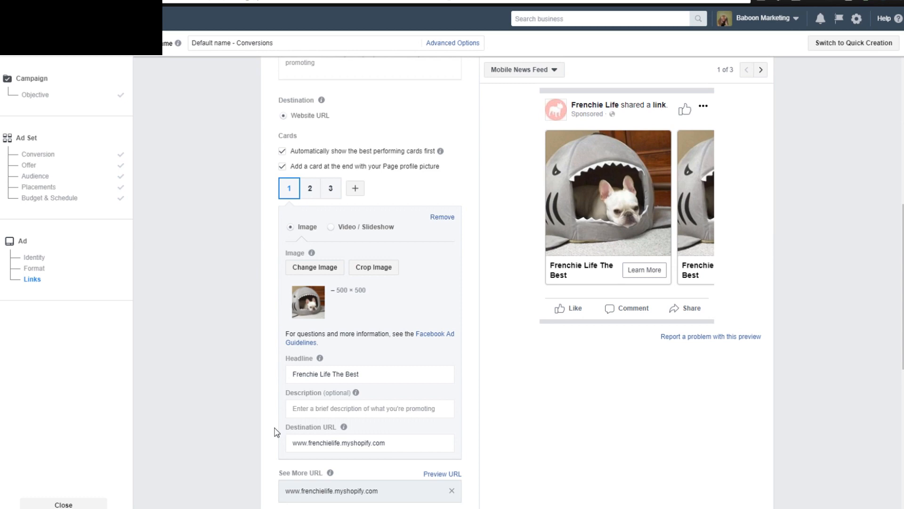
pyautogui.scroll(-3, 291, 349)
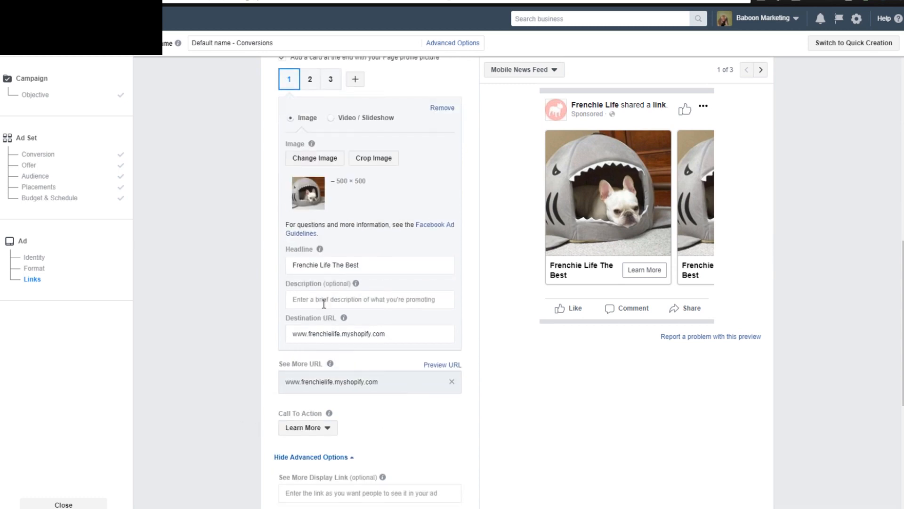
pyautogui.scroll(3, 250, 303)
pyautogui.moveTo(302, 256)
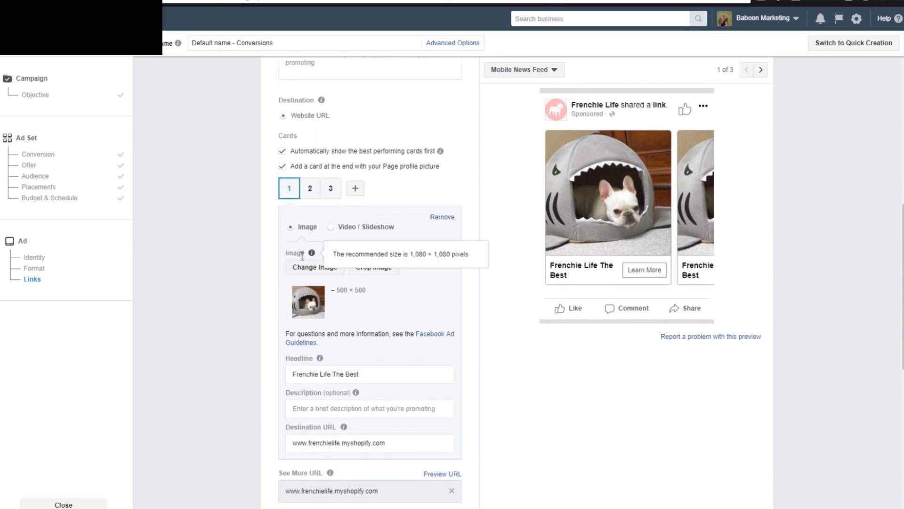
# Try the Video / Slideshow media type for the first carousel card and switch it back to Image.
pyautogui.scroll(3, 247, 311)
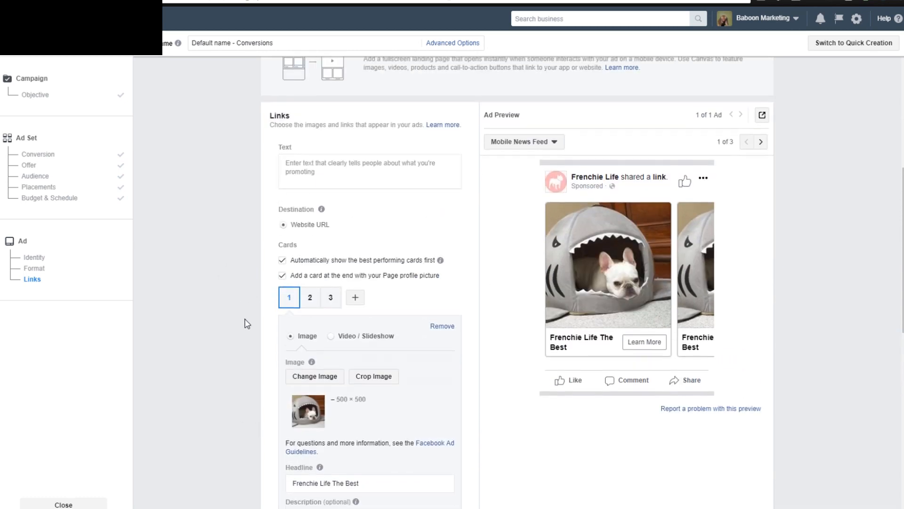
pyautogui.click(331, 336)
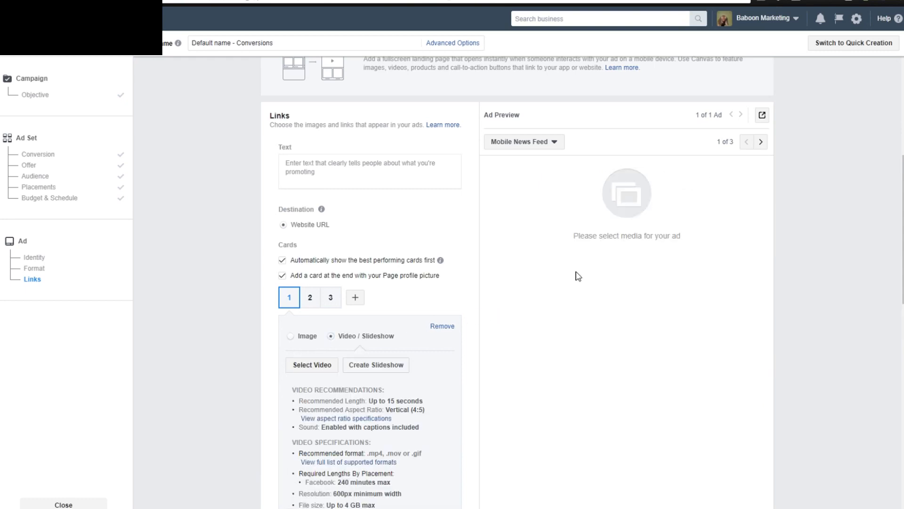
pyautogui.click(290, 337)
pyautogui.scroll(5, 234, 329)
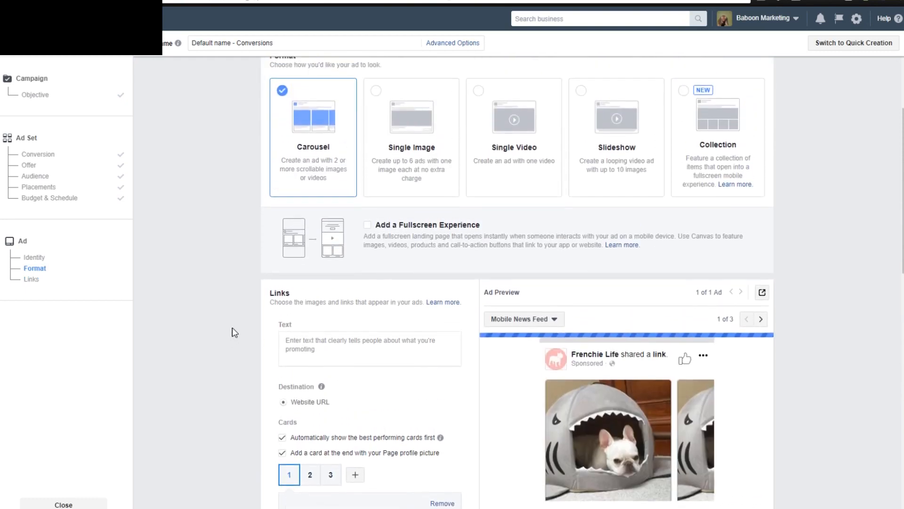
# Try the Single Image and Single Video ad formats and return the ad to the Carousel format.
pyautogui.scroll(3, 235, 332)
pyautogui.scroll(-1, 225, 326)
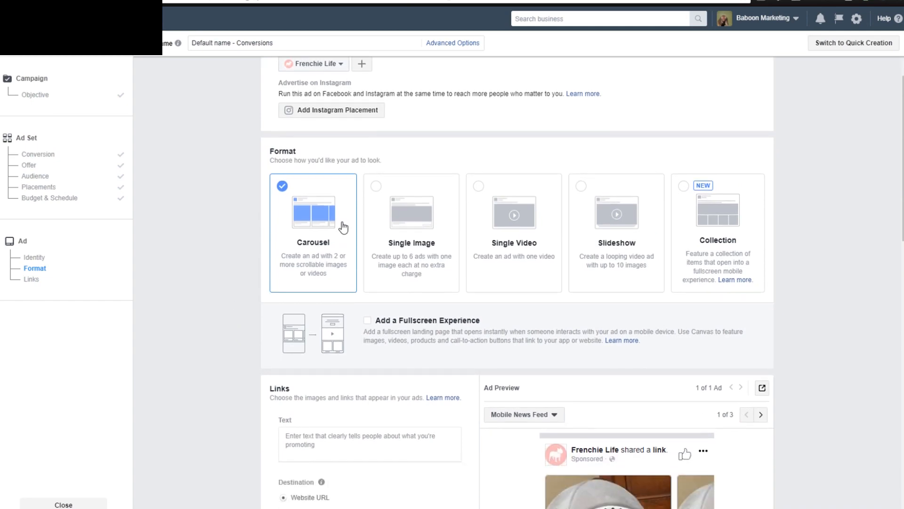
pyautogui.scroll(-5, 226, 226)
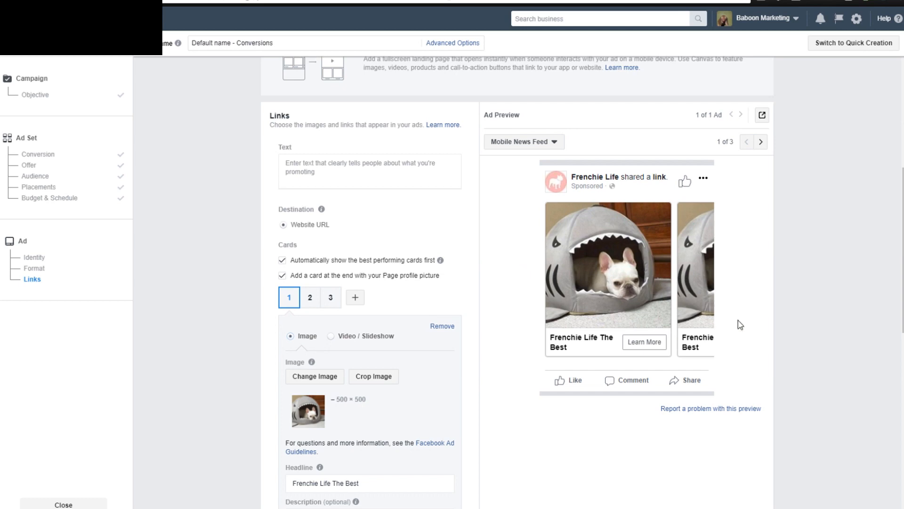
pyautogui.scroll(2, 475, 283)
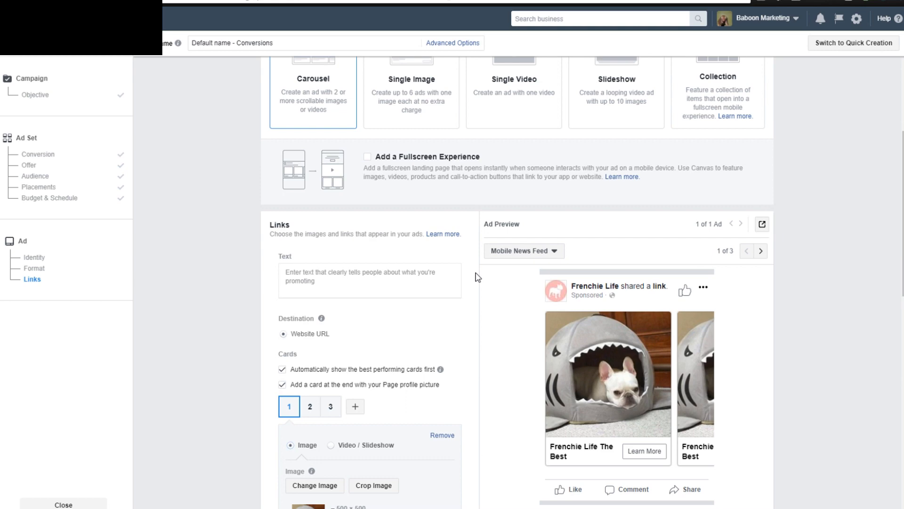
pyautogui.scroll(5, 480, 302)
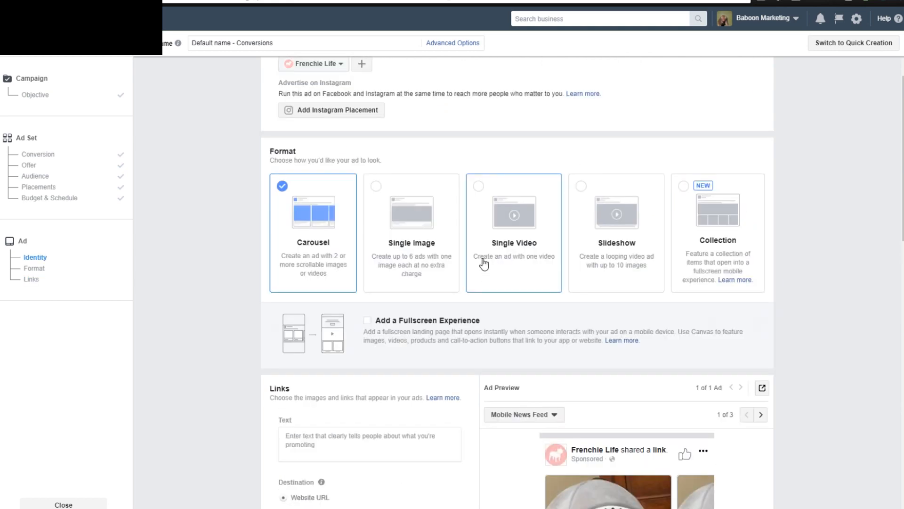
pyautogui.click(446, 281)
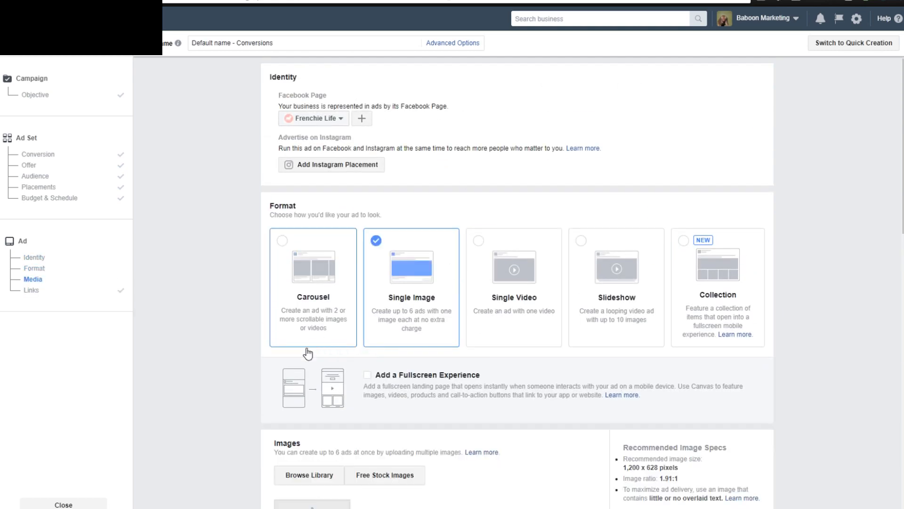
pyautogui.scroll(-5, 282, 336)
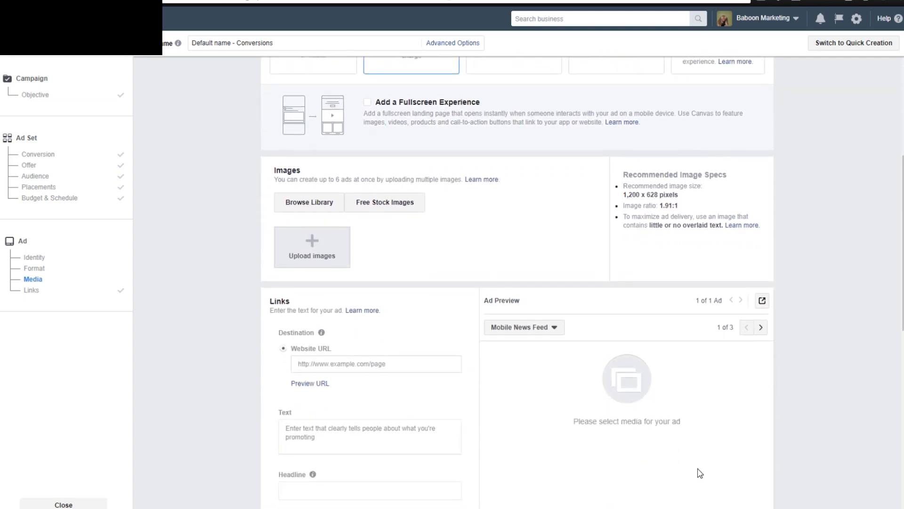
pyautogui.scroll(3, 687, 428)
pyautogui.click(497, 205)
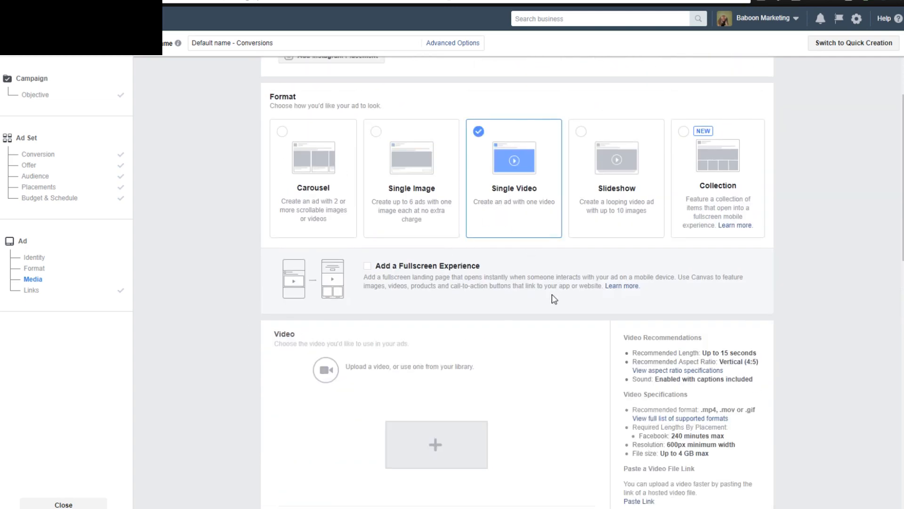
pyautogui.scroll(1, 553, 296)
pyautogui.click(335, 220)
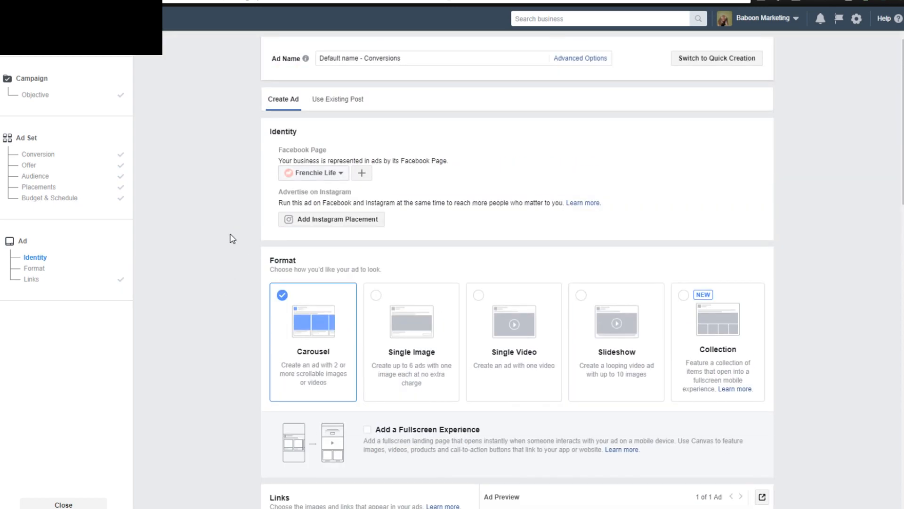
# Review the carousel ad's text, destination, card options, first card's image and headline, and the feed preview.
pyautogui.scroll(-9, 230, 238)
pyautogui.scroll(4, 229, 240)
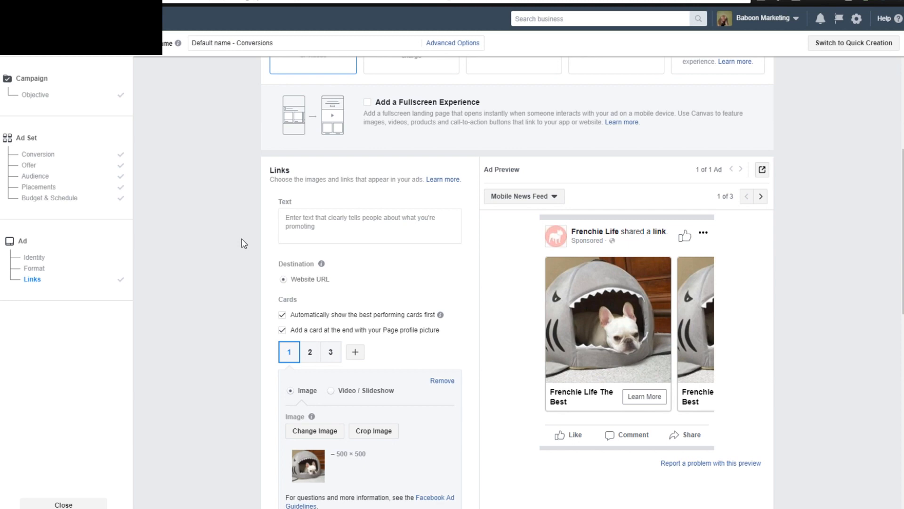
pyautogui.scroll(2, 244, 243)
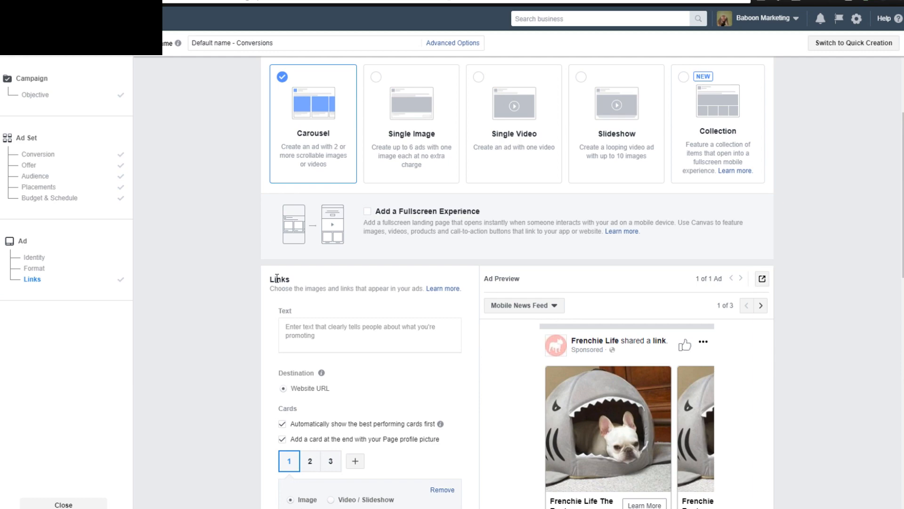
pyautogui.scroll(-1, 297, 239)
pyautogui.scroll(1, 245, 259)
pyautogui.scroll(-3, 245, 259)
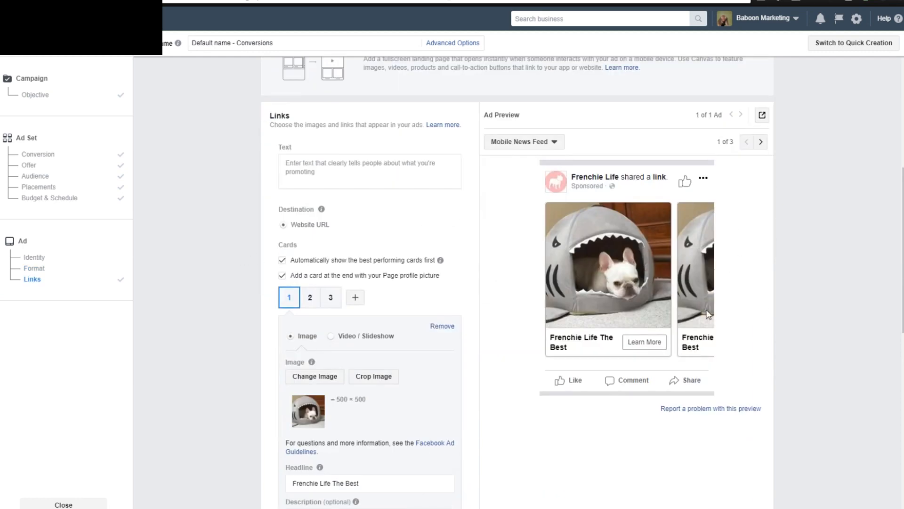
pyautogui.scroll(1, 509, 370)
pyautogui.scroll(1, 471, 358)
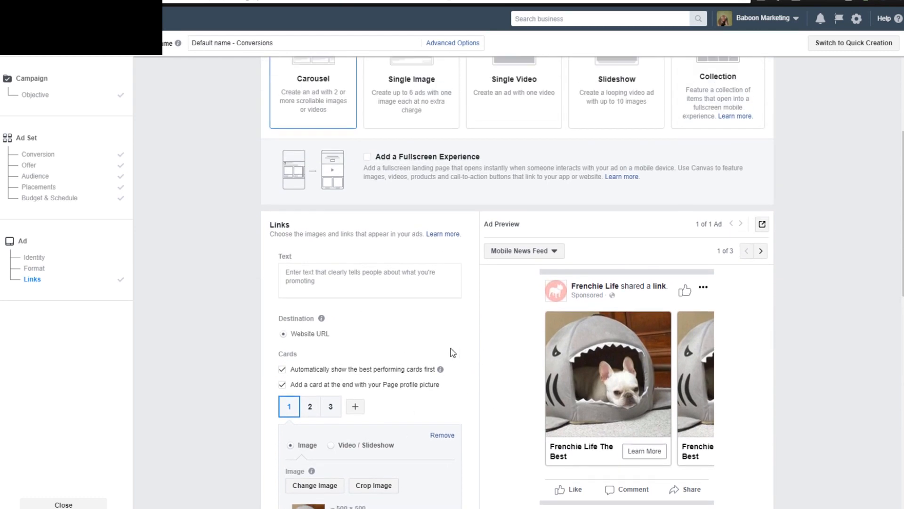
pyautogui.scroll(1, 325, 278)
pyautogui.scroll(-5, 212, 227)
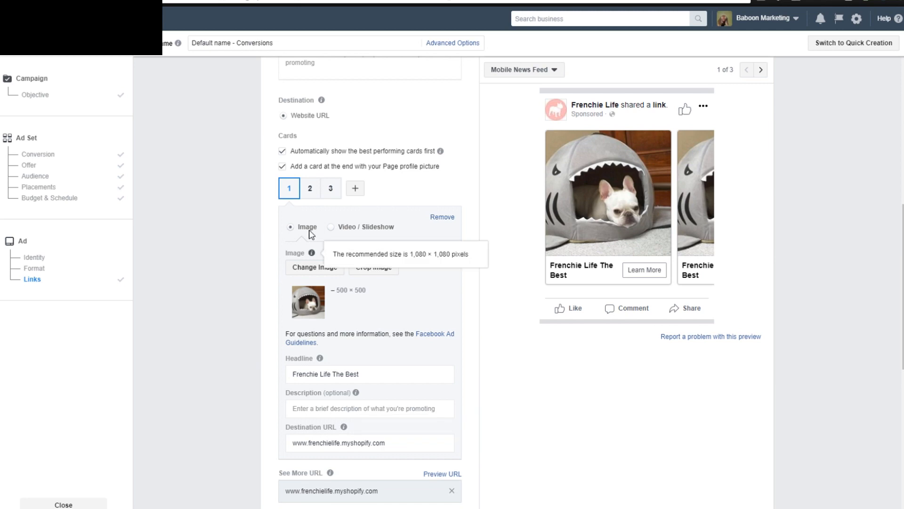
pyautogui.scroll(-1, 484, 350)
pyautogui.scroll(1, 484, 349)
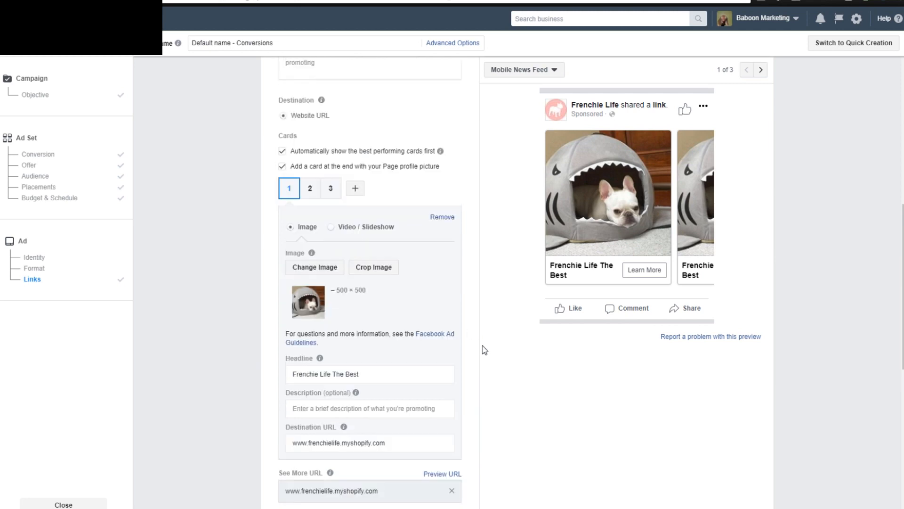
pyautogui.scroll(1, 257, 216)
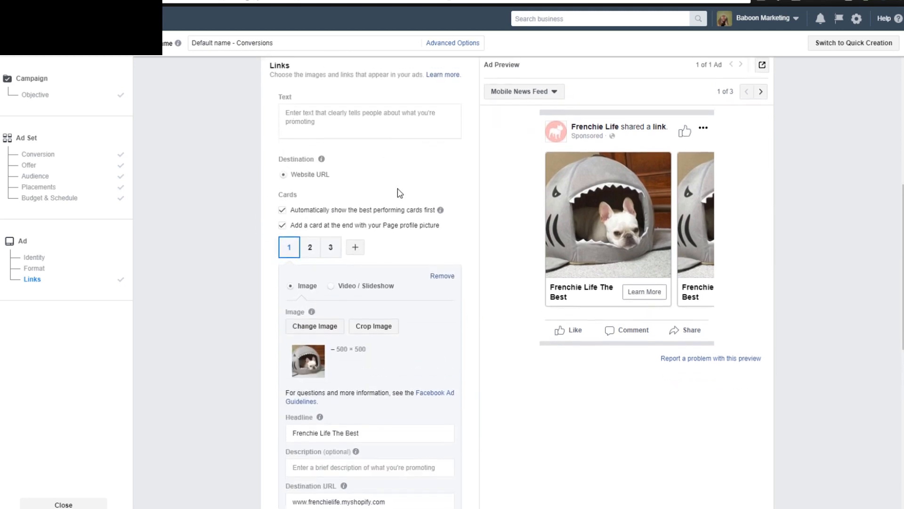
# Review the carousel ad's links section, including the See More URL and Description hints, along with its format and feed preview.
pyautogui.moveTo(442, 212)
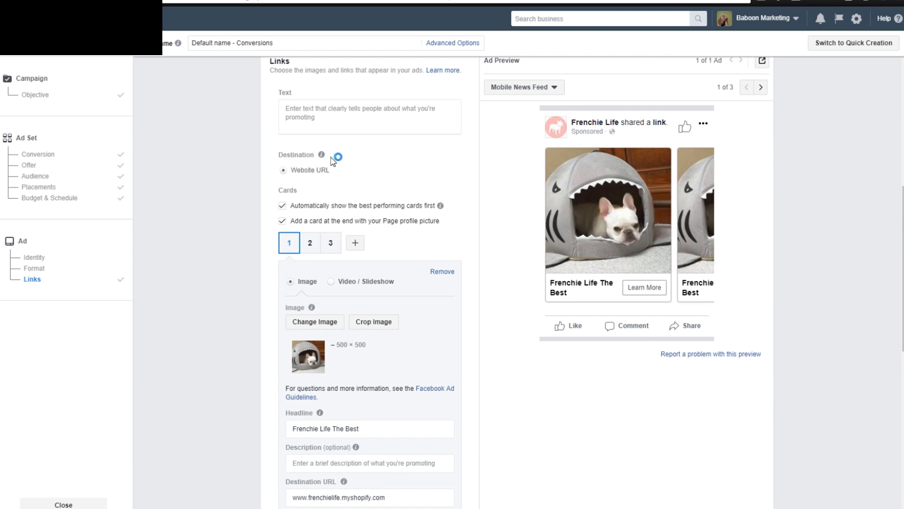
pyautogui.scroll(-2, 405, 224)
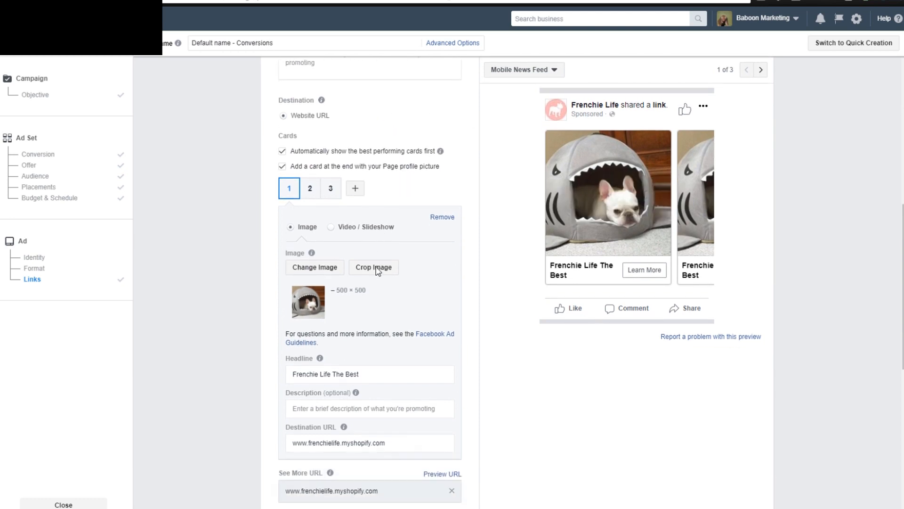
pyautogui.moveTo(329, 424)
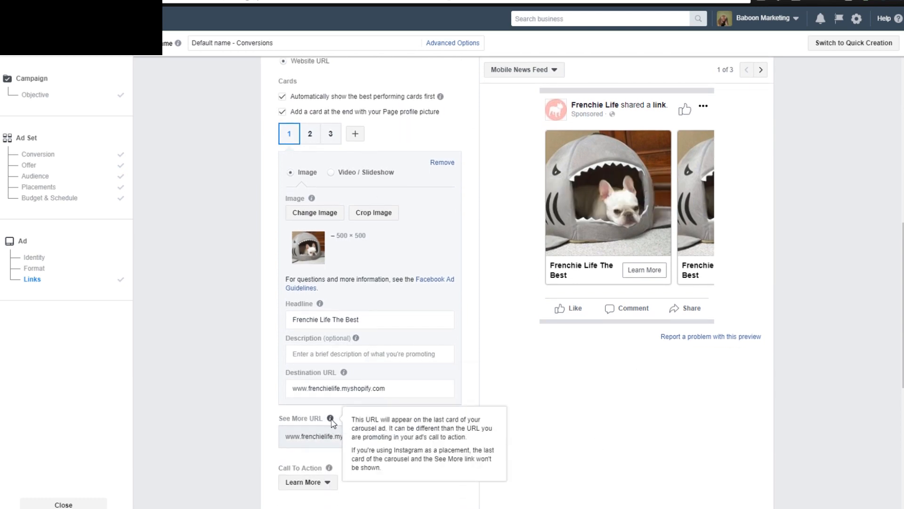
pyautogui.moveTo(356, 338)
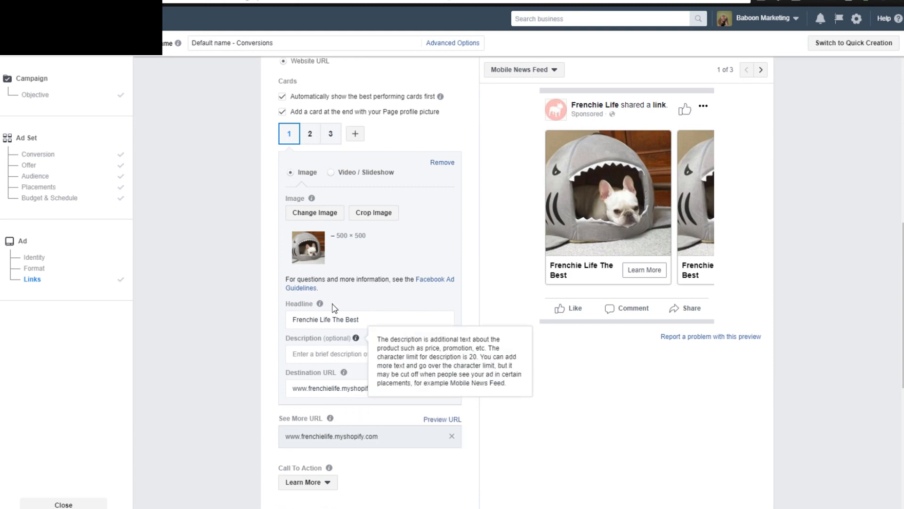
pyautogui.scroll(1, 456, 278)
pyautogui.scroll(4, 452, 310)
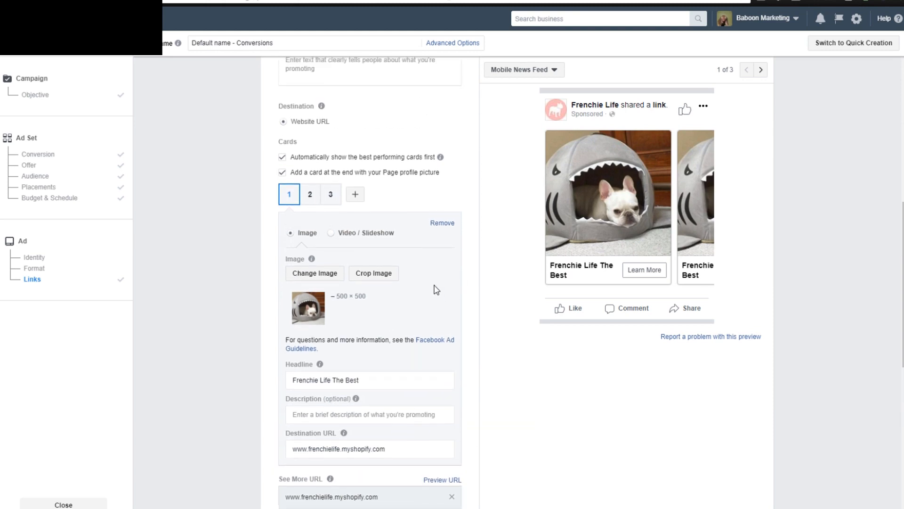
pyautogui.scroll(6, 380, 281)
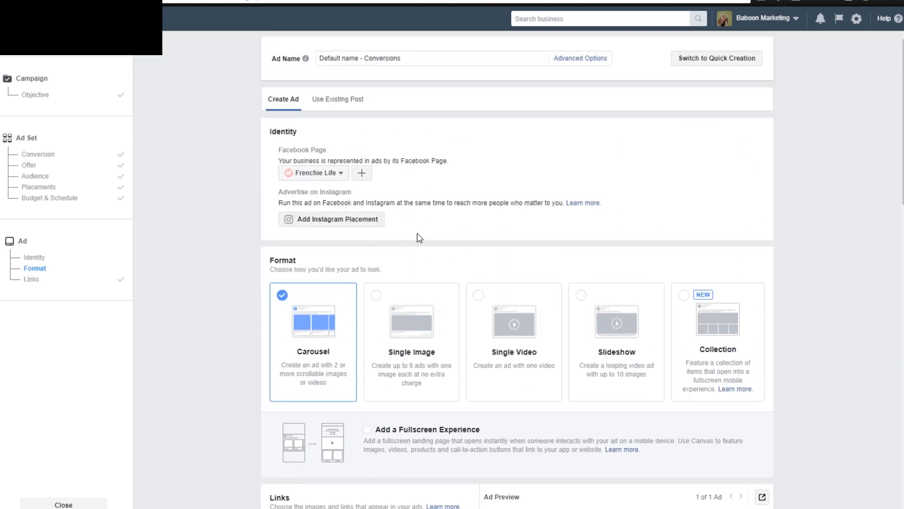
pyautogui.scroll(-7, 791, 170)
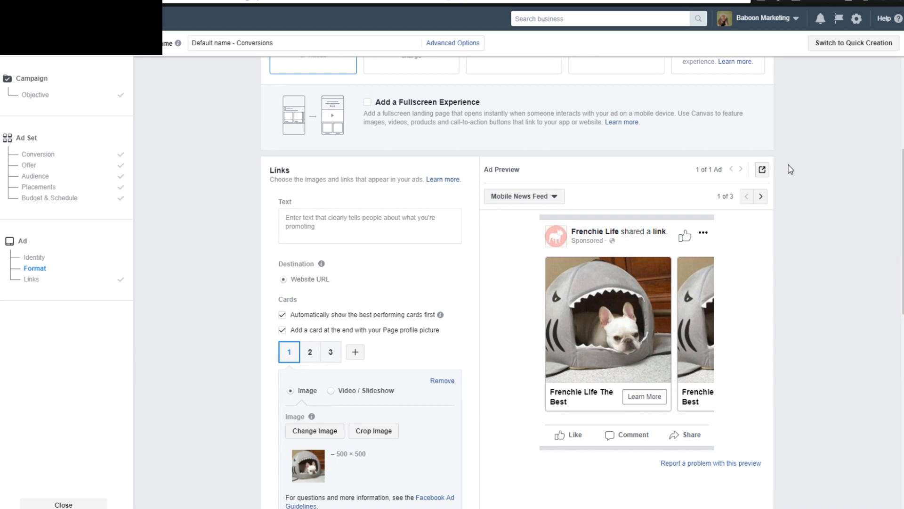
pyautogui.scroll(1, 791, 169)
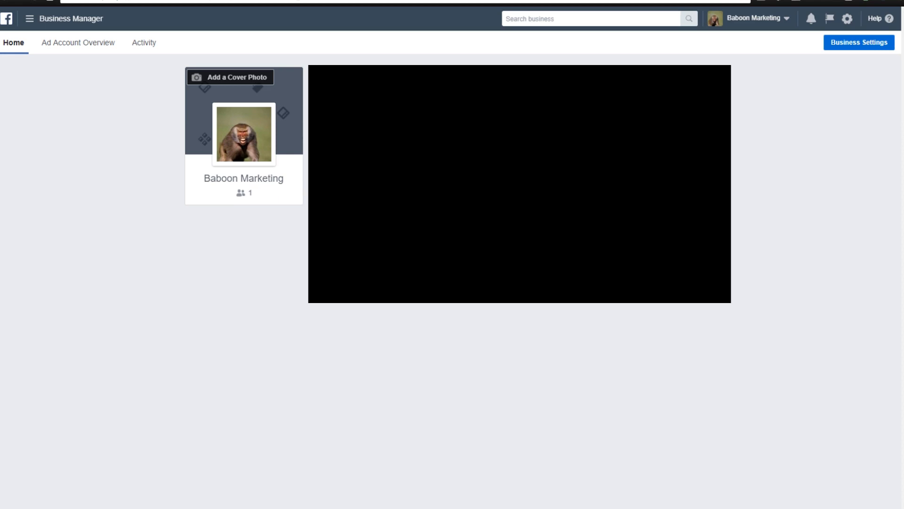
# Open the Audiences assets page from the full list of Business Manager tools.
pyautogui.click(77, 23)
pyautogui.click(84, 245)
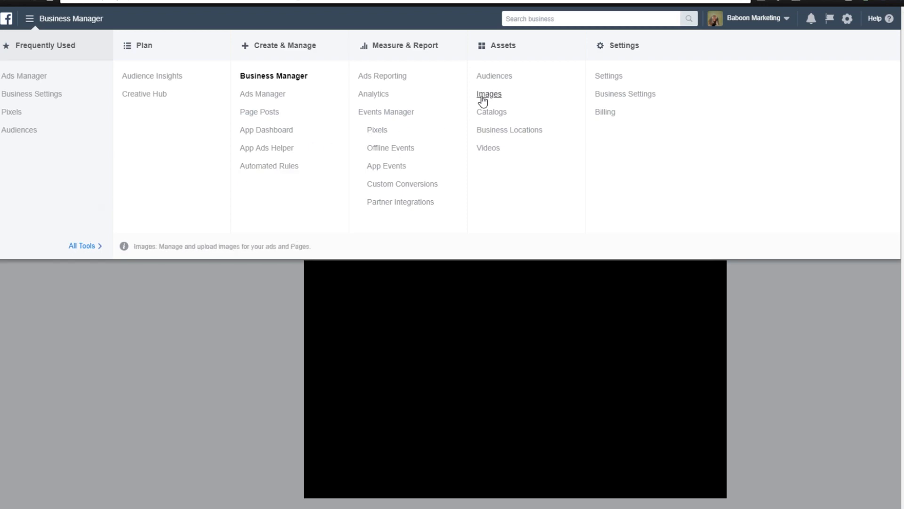
pyautogui.click(493, 78)
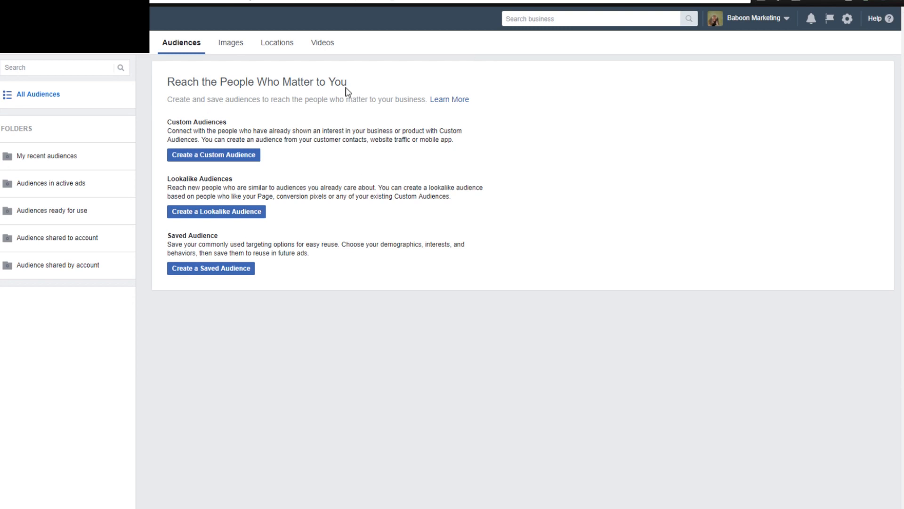
# Start a lookalike audience with United States as its location and keep the audience size at 1%.
pyautogui.moveTo(172, 85); pyautogui.dragTo(370, 85)
pyautogui.click(370, 85)
pyautogui.moveTo(167, 179); pyautogui.dragTo(231, 179)
pyautogui.click(244, 178)
pyautogui.click(252, 212)
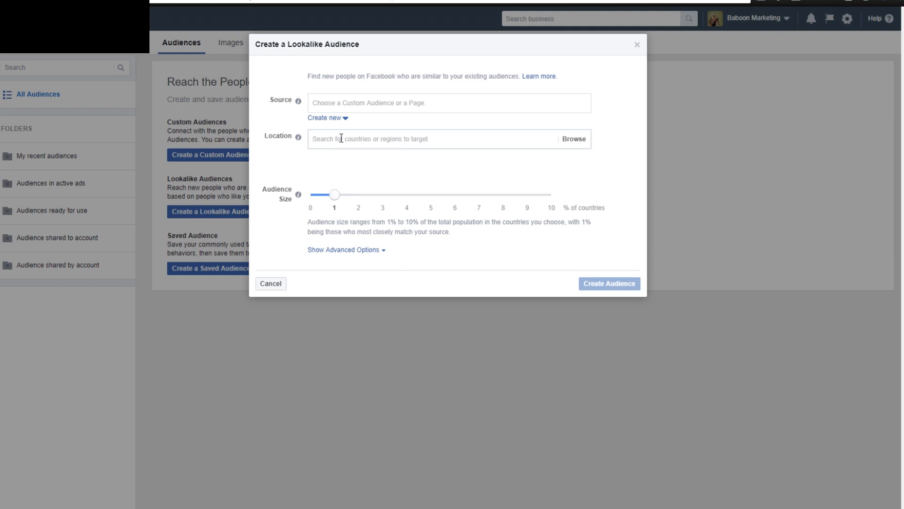
pyautogui.click(394, 137)
pyautogui.write('uni')
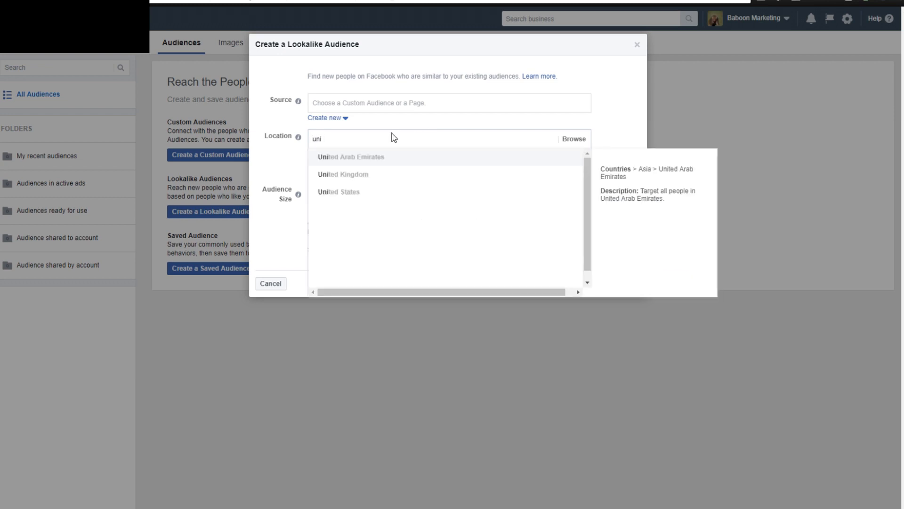
pyautogui.click(373, 194)
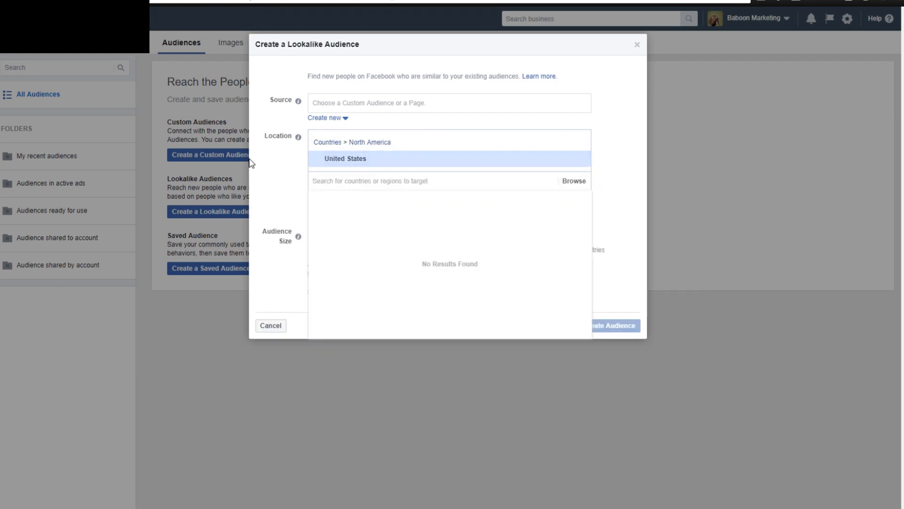
pyautogui.click(282, 172)
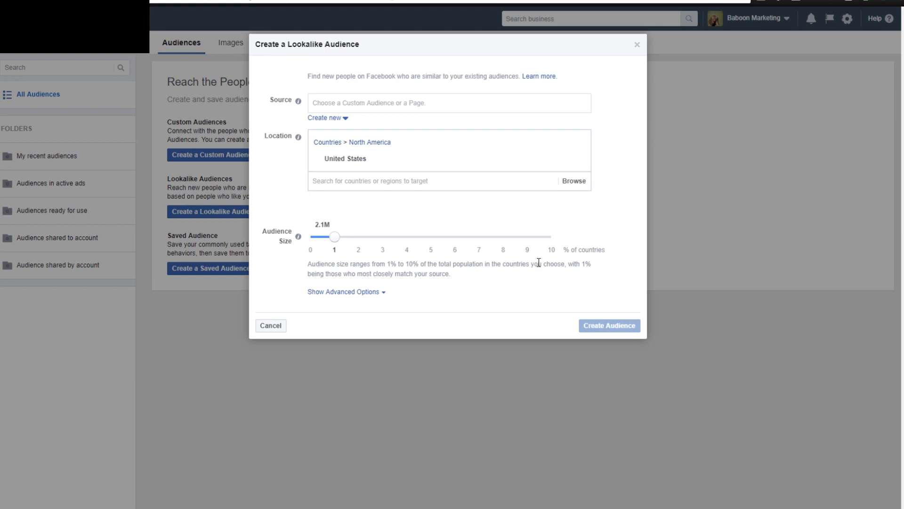
pyautogui.moveTo(335, 237); pyautogui.dragTo(284, 254)
# Begin creating a new Custom Audience as the lookalike source, based on a Customer File.
pyautogui.click(328, 119)
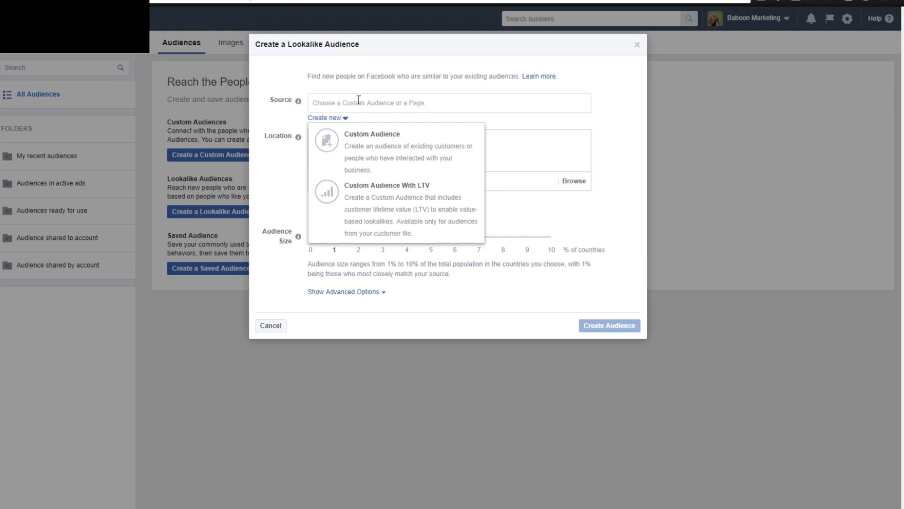
pyautogui.click(592, 113)
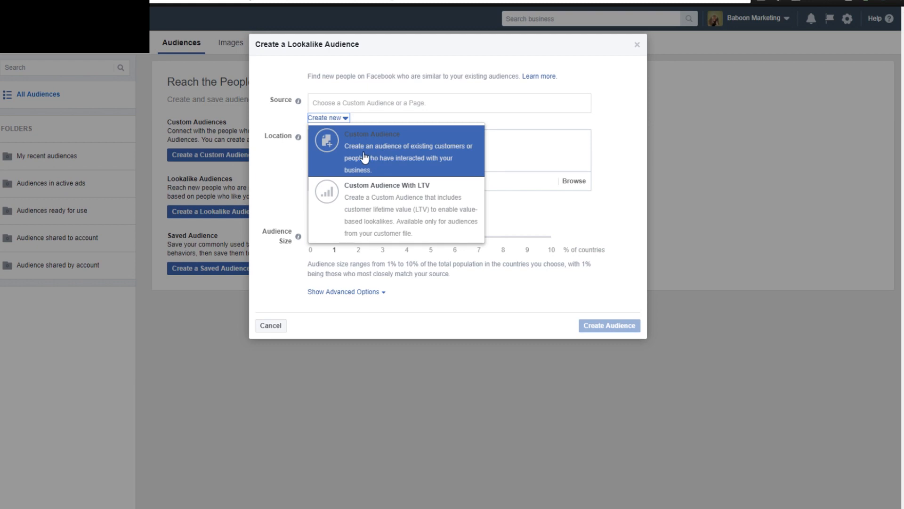
pyautogui.click(350, 146)
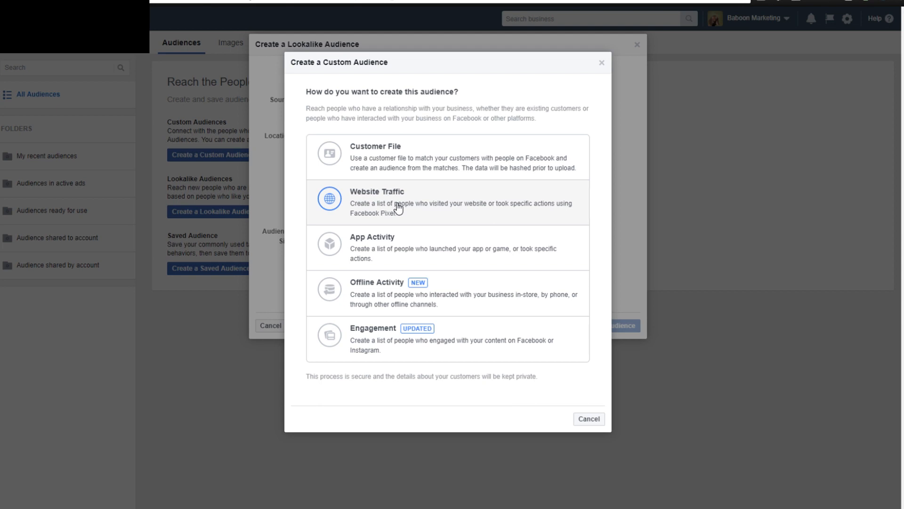
pyautogui.click(418, 157)
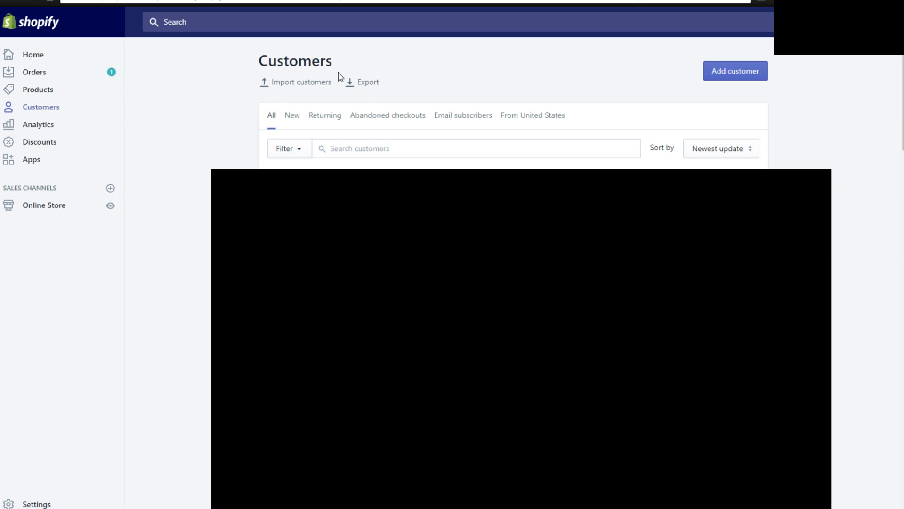
# Switch to the Shopify Customers page and export all customers as a plain CSV file.
pyautogui.click(374, 84)
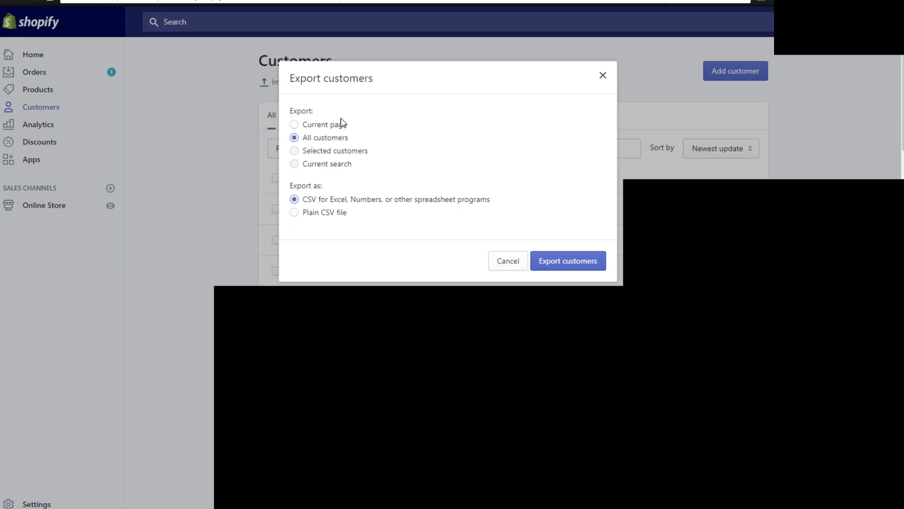
pyautogui.click(319, 128)
pyautogui.click(307, 142)
pyautogui.click(310, 213)
pyautogui.click(310, 200)
pyautogui.click(330, 213)
pyautogui.click(584, 263)
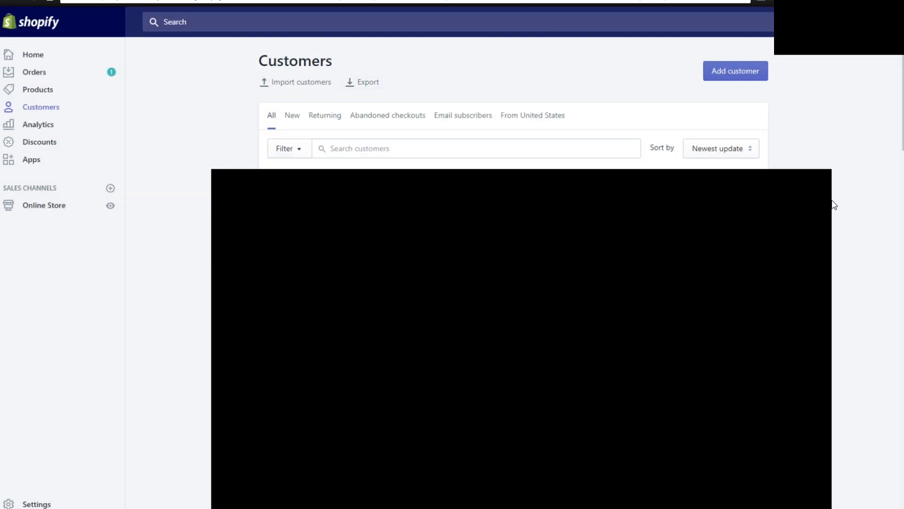
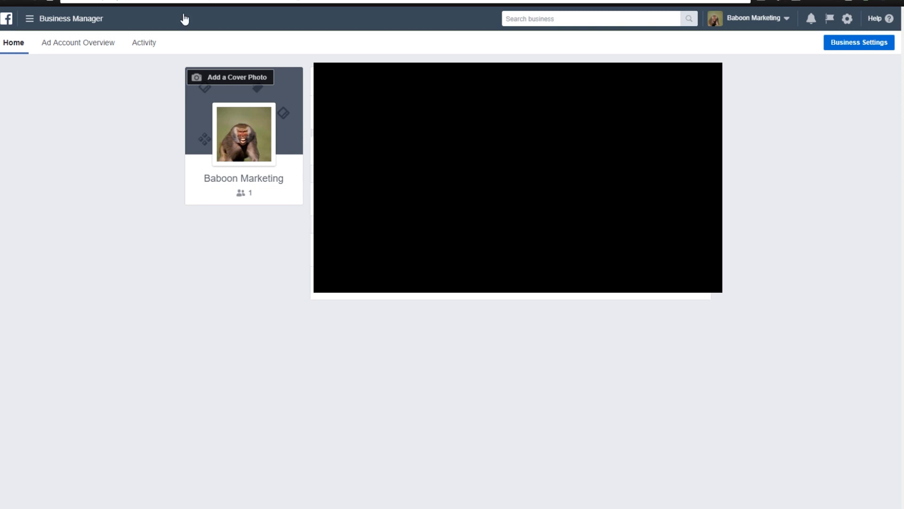
# Open the Pixels section of Business Settings from the full list of Business Manager tools.
pyautogui.click(43, 21)
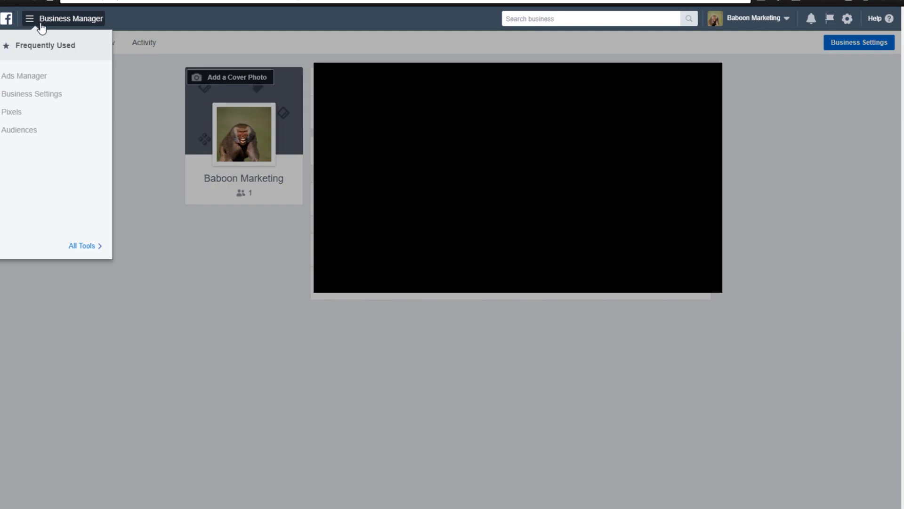
pyautogui.click(87, 244)
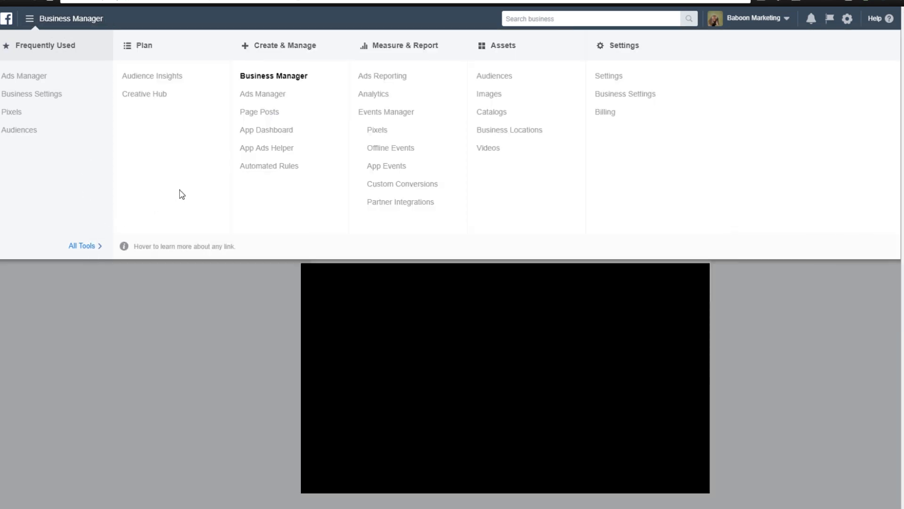
pyautogui.click(625, 95)
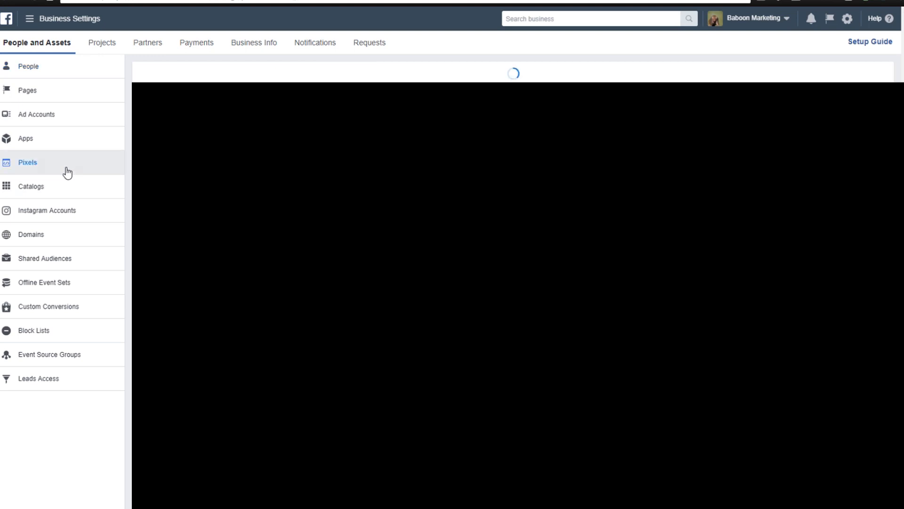
pyautogui.click(67, 169)
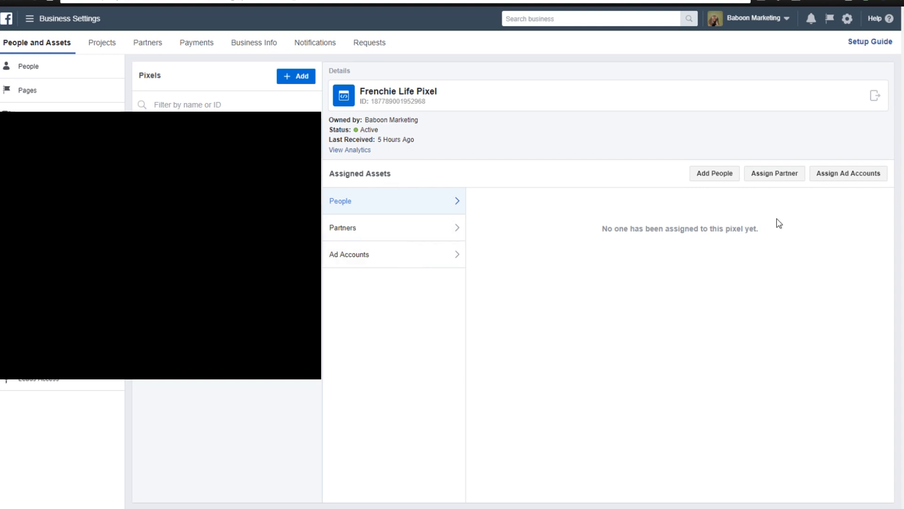
# Assign the Frenchie Life Pixel to the ad account, save the changes and view the pixel's assigned ad accounts.
pyautogui.click(846, 174)
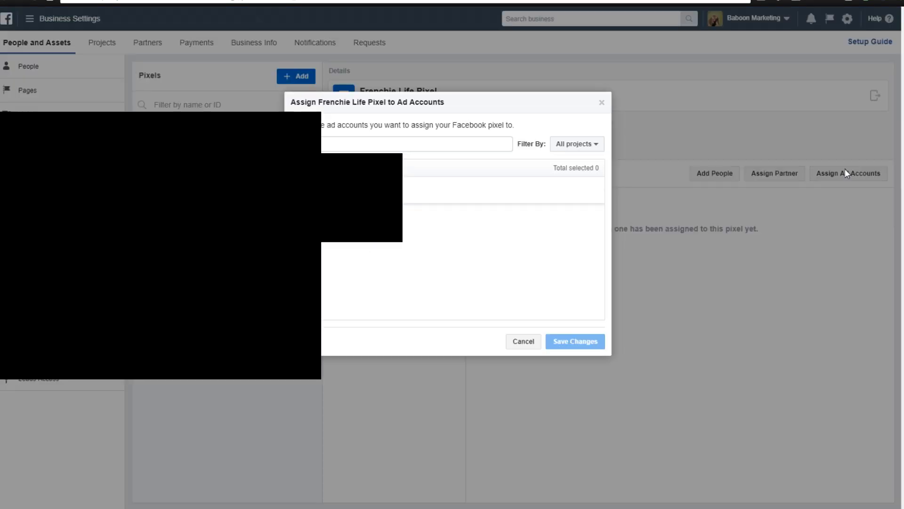
pyautogui.click(408, 186)
pyautogui.click(576, 342)
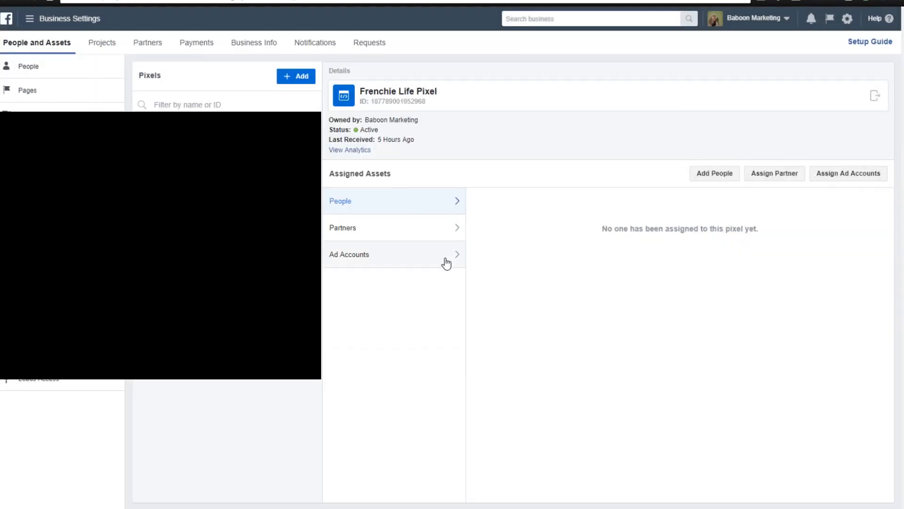
pyautogui.click(400, 257)
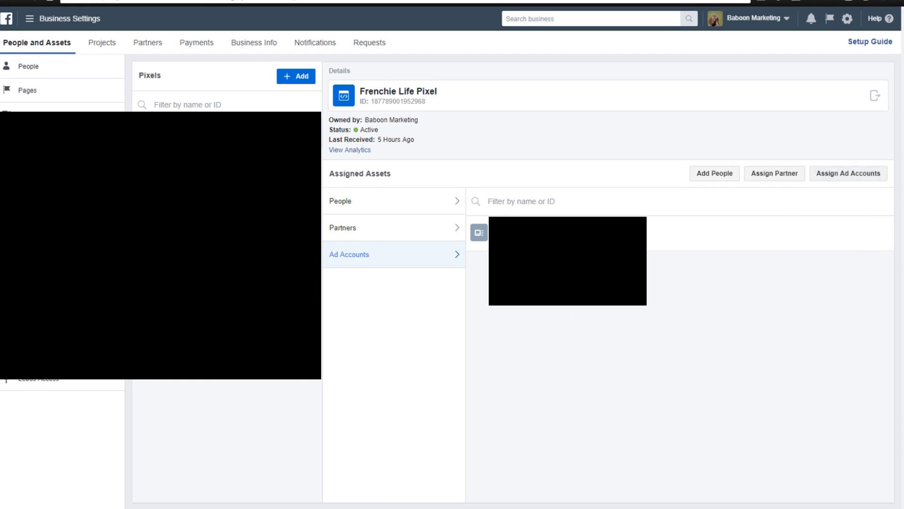
# Go to the Audiences assets page and start a Custom Audience based on Website Traffic.
pyautogui.click(82, 27)
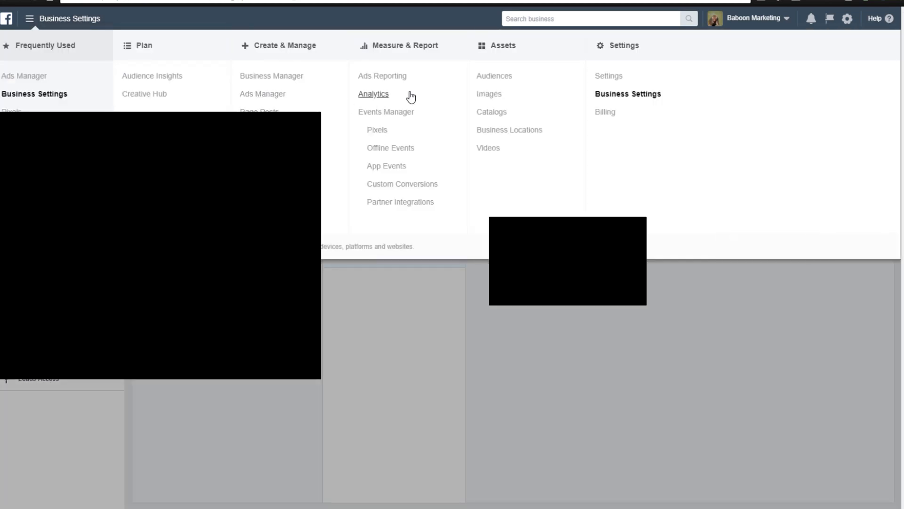
pyautogui.click(495, 76)
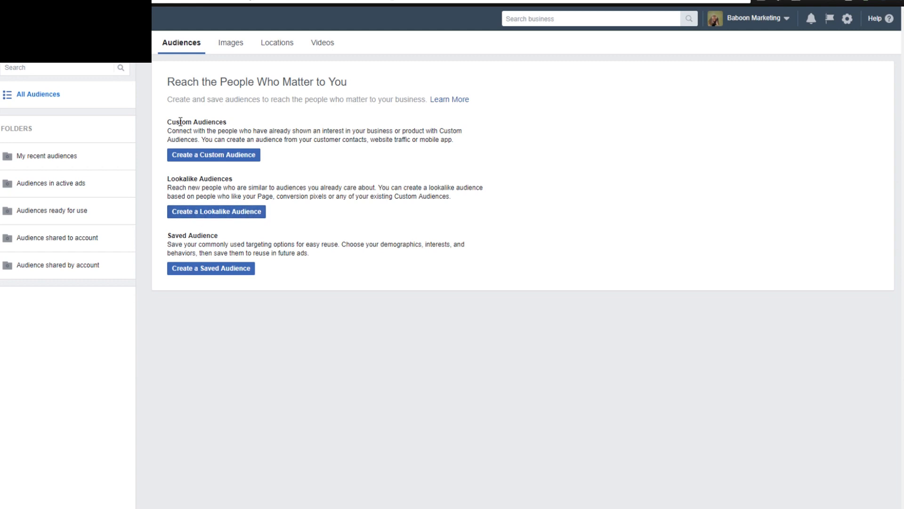
pyautogui.moveTo(168, 124); pyautogui.dragTo(242, 117)
pyautogui.click(253, 121)
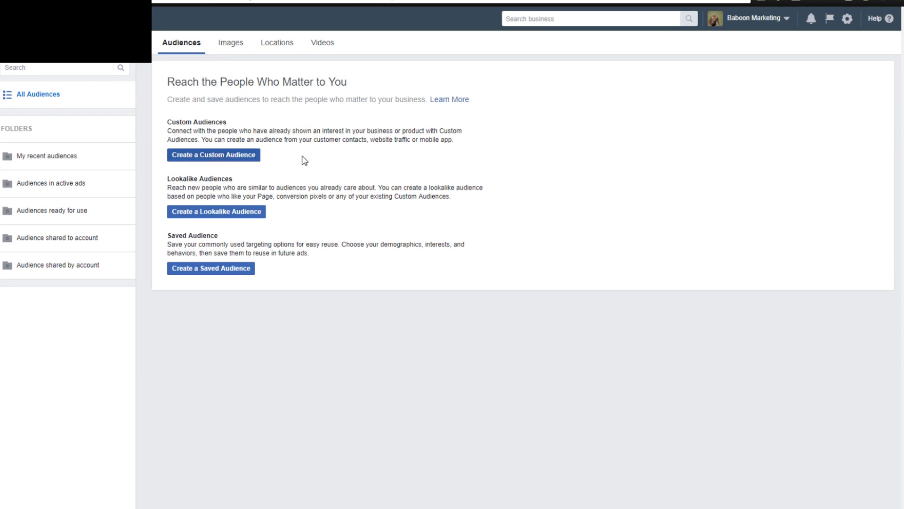
pyautogui.click(231, 163)
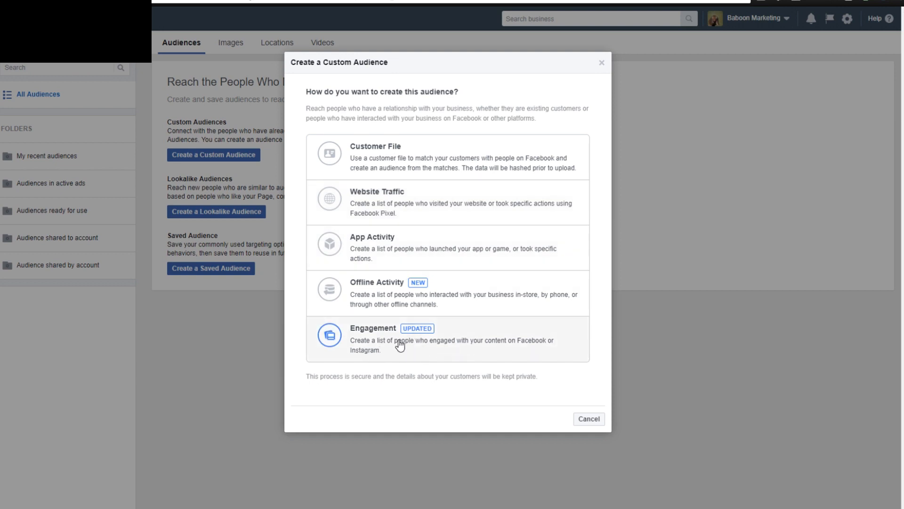
pyautogui.click(375, 207)
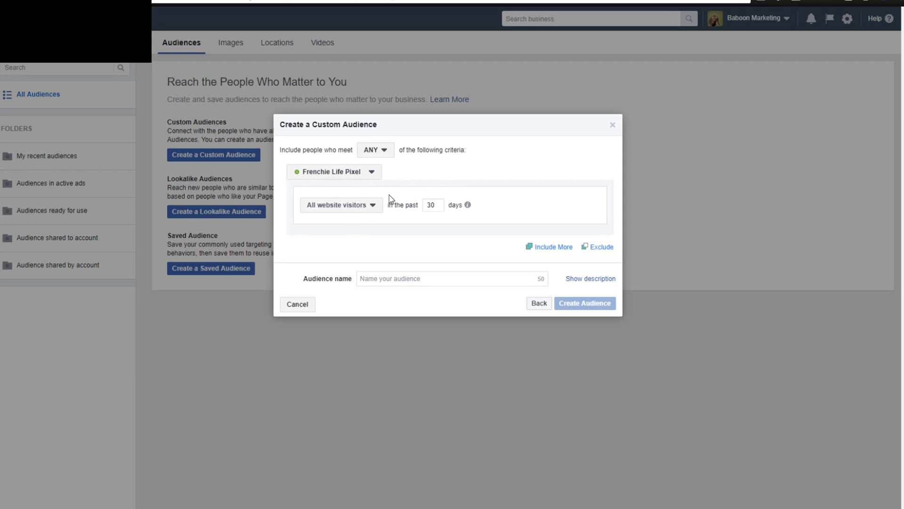
# Keep the ANY and All website visitors criteria and set the audience's time window to the past 180 days.
pyautogui.click(375, 150)
pyautogui.click(511, 159)
pyautogui.click(343, 206)
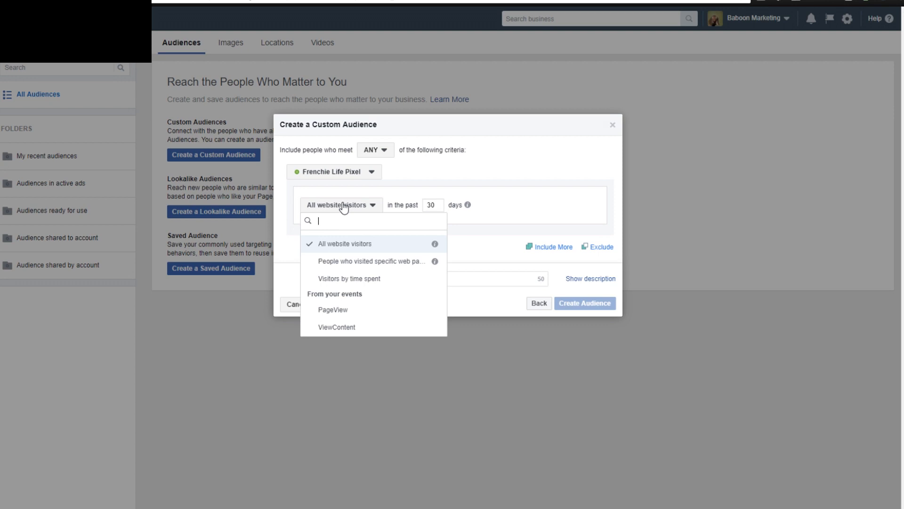
pyautogui.click(431, 206)
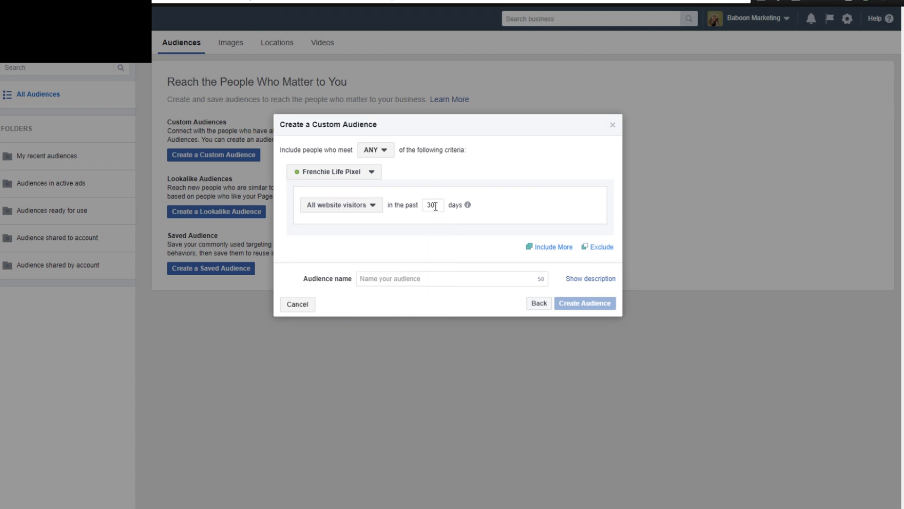
pyautogui.moveTo(467, 206)
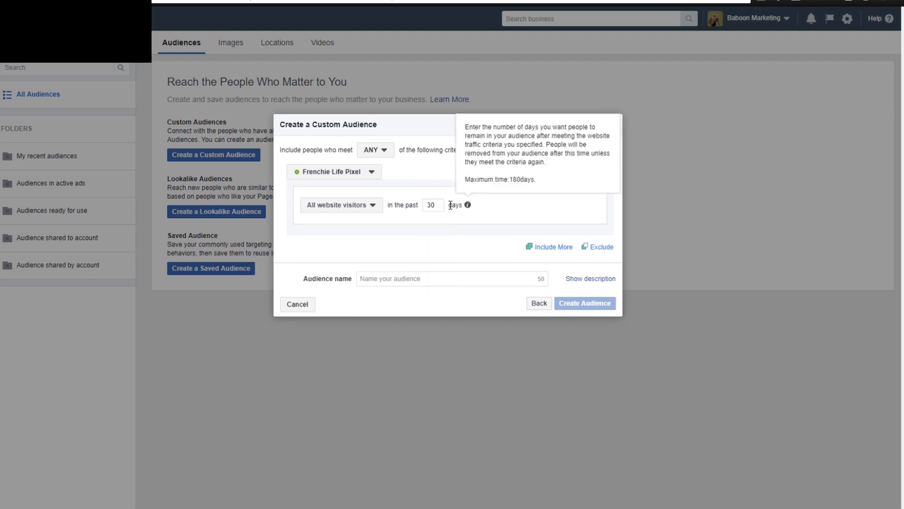
pyautogui.moveTo(439, 206); pyautogui.dragTo(422, 210)
pyautogui.write('180')
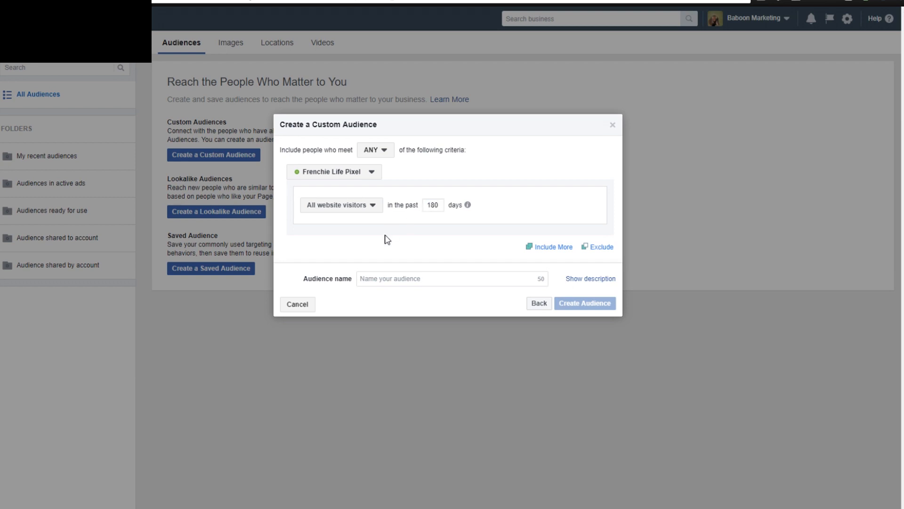
# Try time windows of 7 and 3 days for the website visitors, and return the window to 180 days.
pyautogui.moveTo(440, 206); pyautogui.dragTo(424, 207)
pyautogui.write('7')
pyautogui.click(429, 205)
pyautogui.moveTo(432, 206); pyautogui.dragTo(421, 212)
pyautogui.moveTo(460, 207)
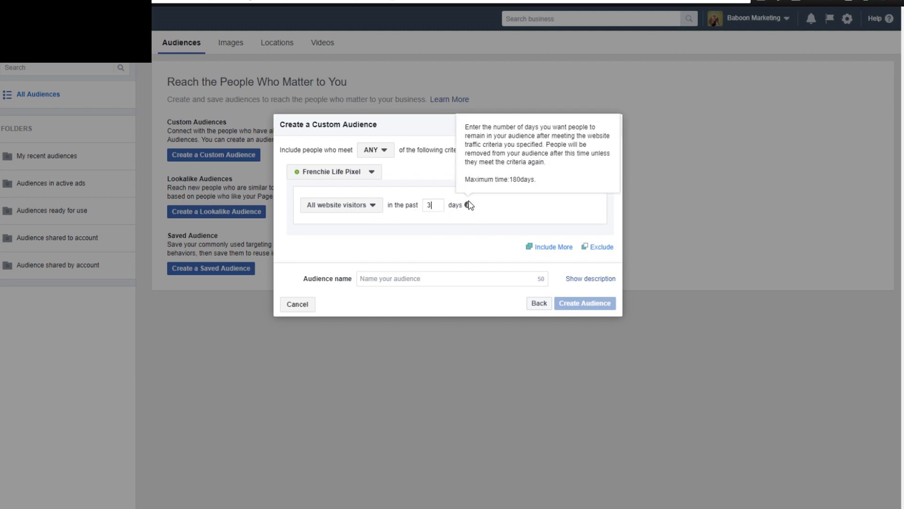
pyautogui.doubleClick(430, 203)
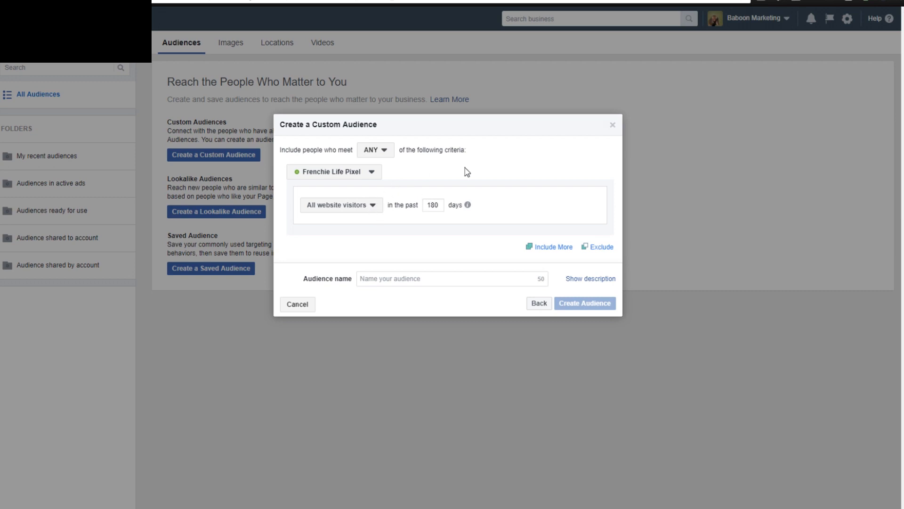
# Name the audience Recent Visitors and limit it to all website visitors in the past 3 days.
pyautogui.click(397, 279)
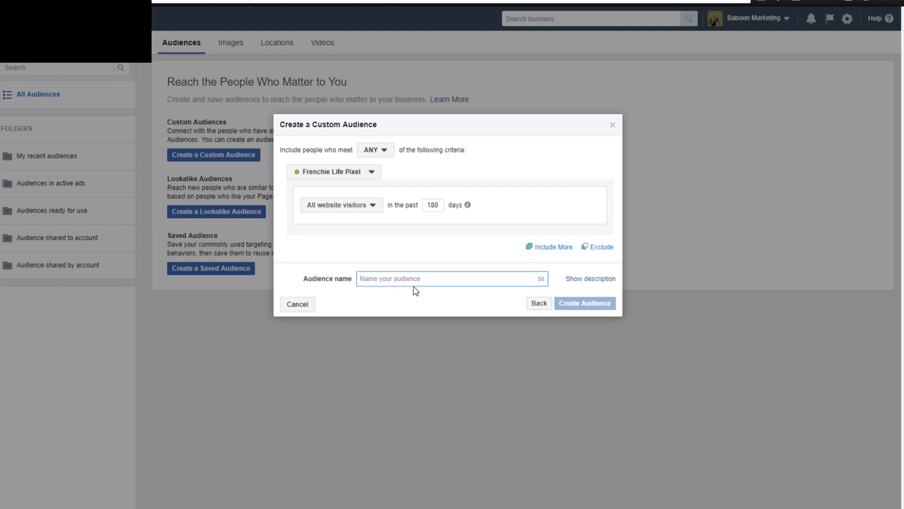
pyautogui.write('Recent Visitors')
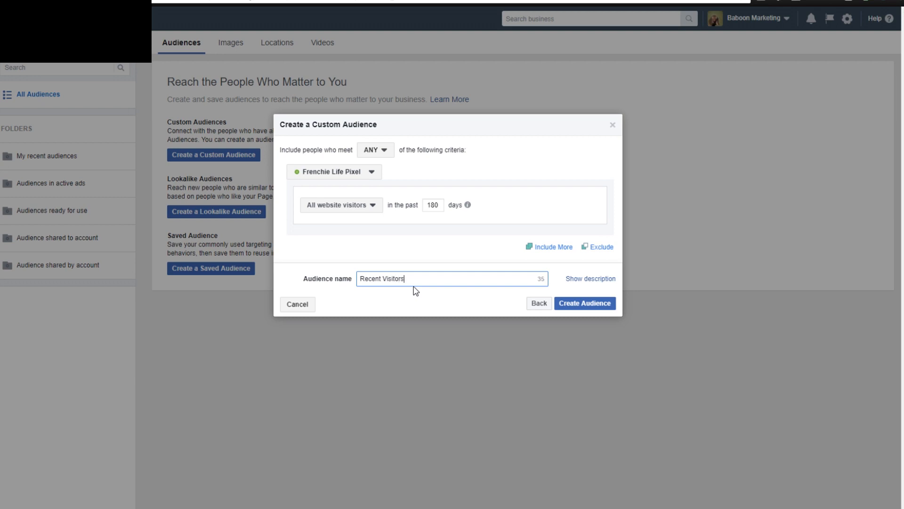
pyautogui.doubleClick(433, 205)
pyautogui.write('3')
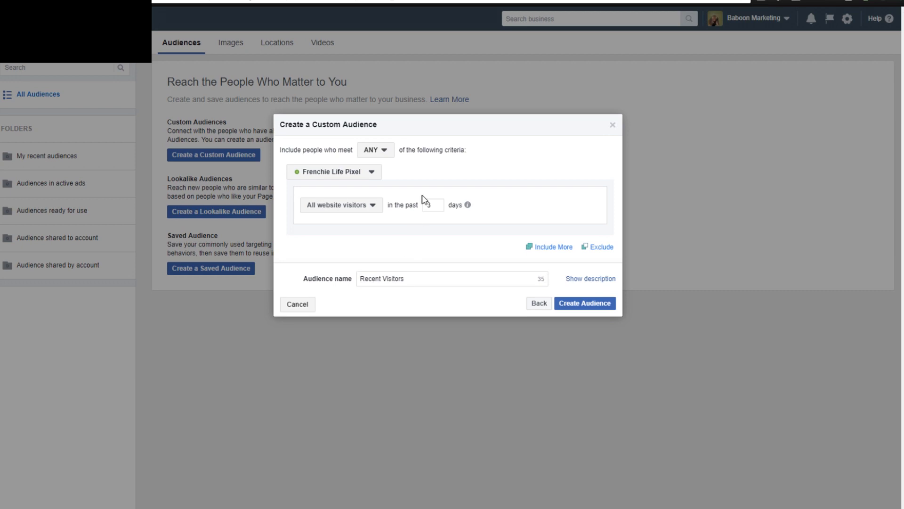
pyautogui.click(363, 209)
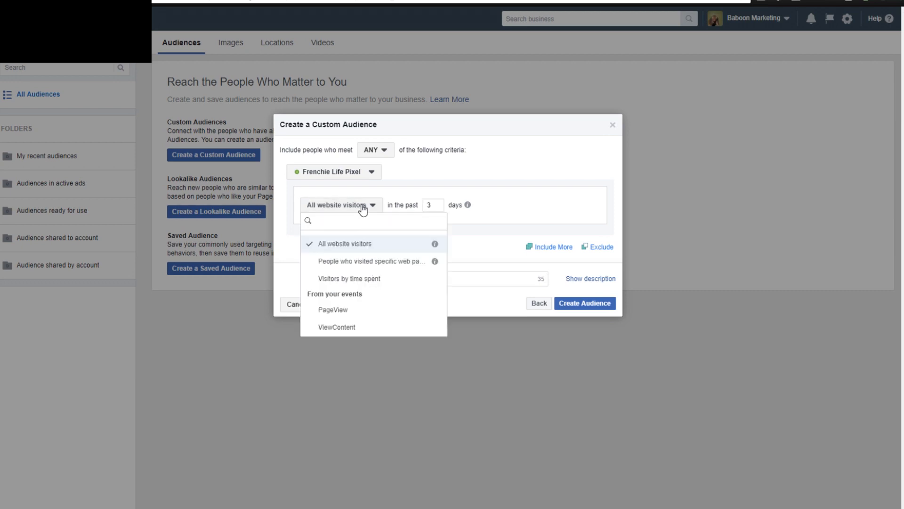
pyautogui.click(363, 209)
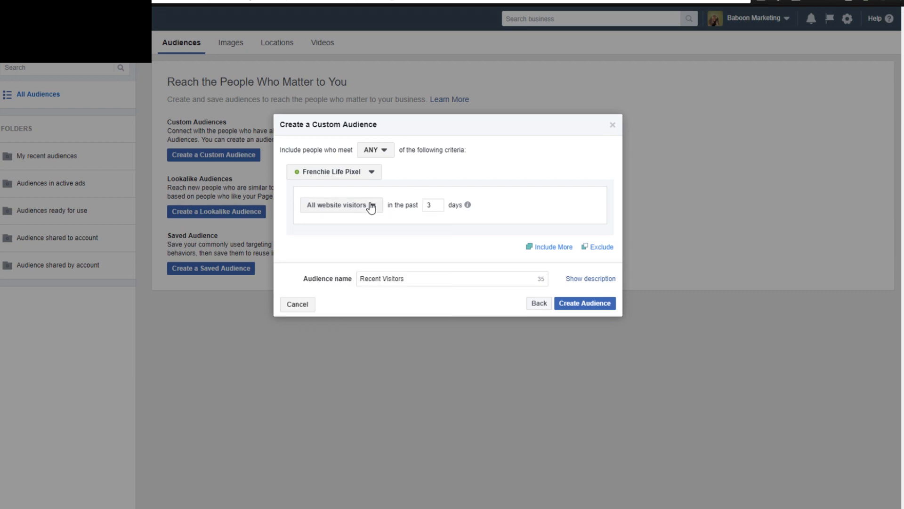
pyautogui.click(371, 205)
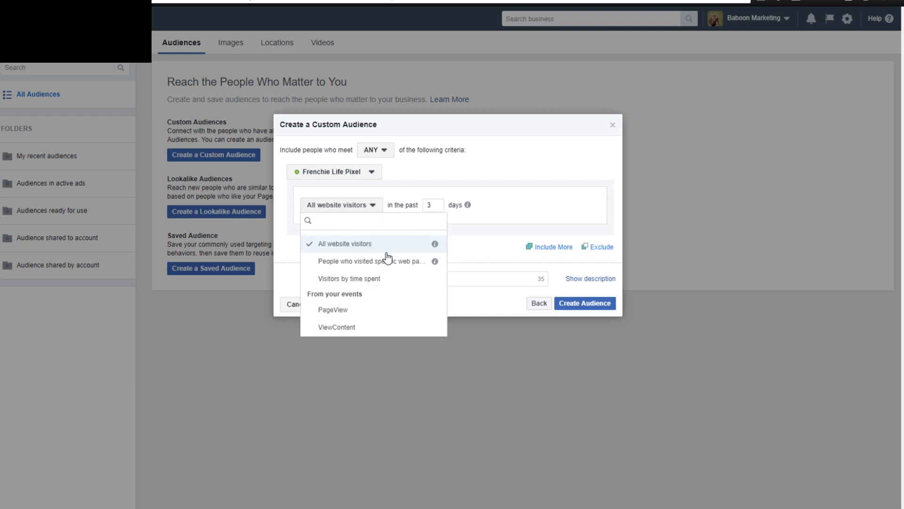
pyautogui.click(441, 207)
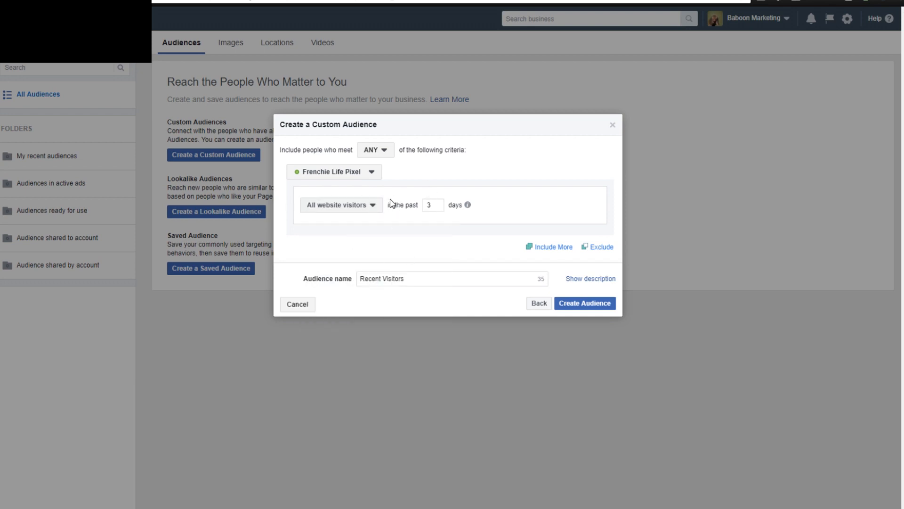
# Change the visitor window to 180 days and rename the audience All Visitors.
pyautogui.doubleClick(430, 205)
pyautogui.write('180')
pyautogui.doubleClick(372, 278)
pyautogui.write('All')
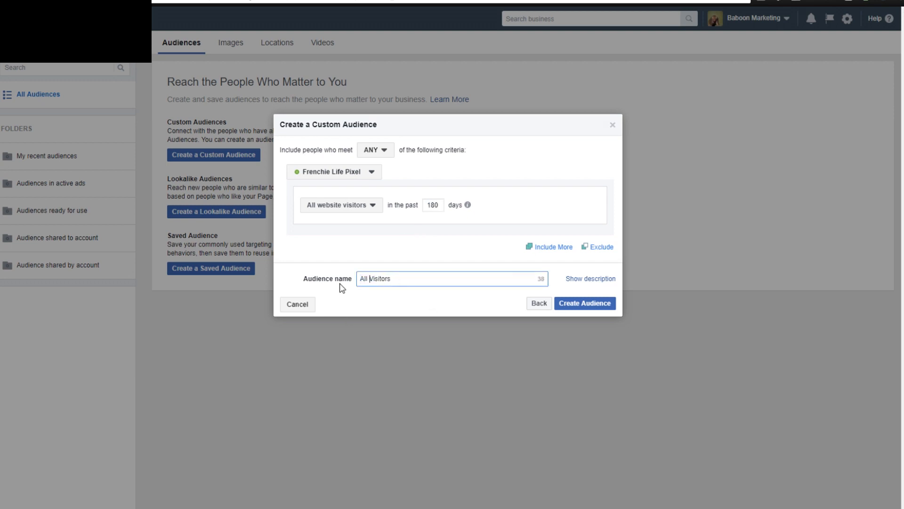
pyautogui.click(350, 236)
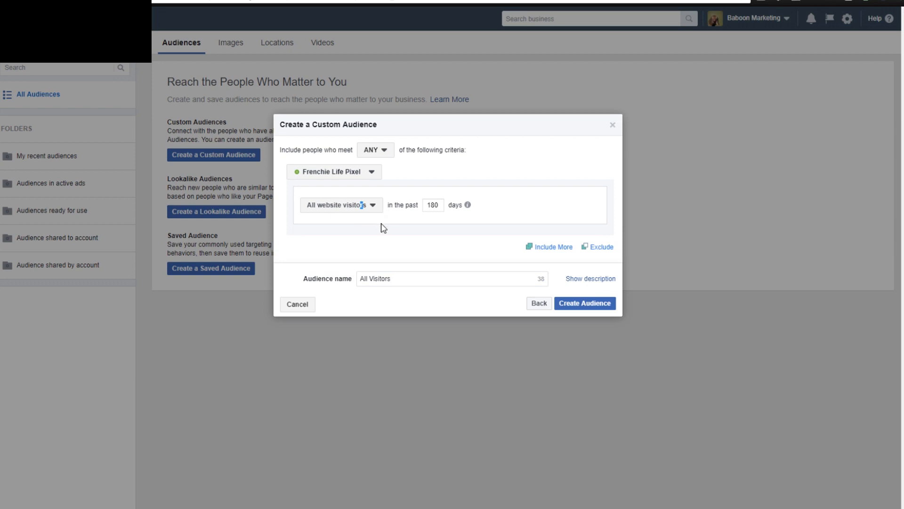
# Try basing the audience on people who visited specific web pages.
pyautogui.click(374, 207)
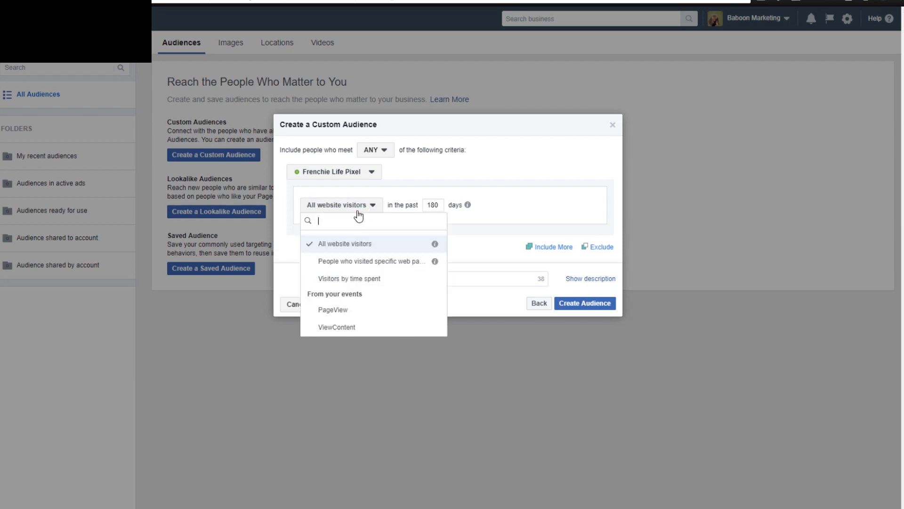
pyautogui.click(353, 264)
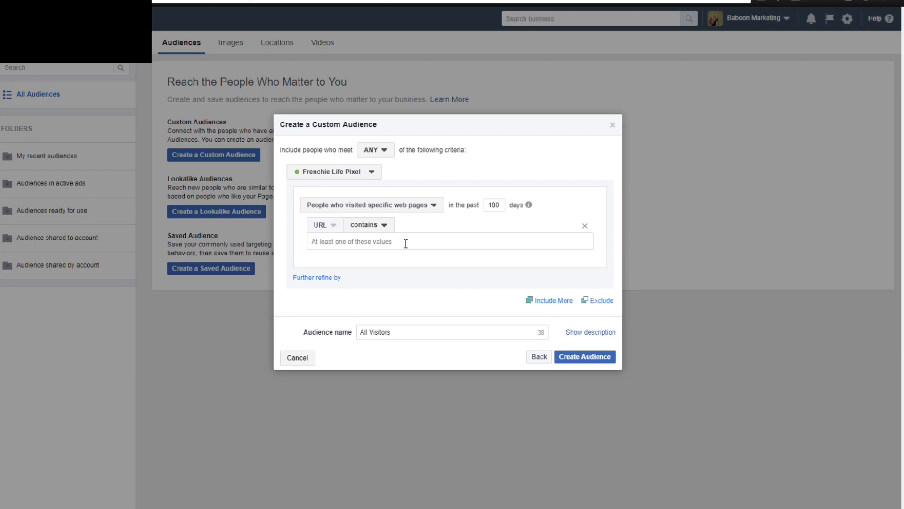
pyautogui.click(389, 207)
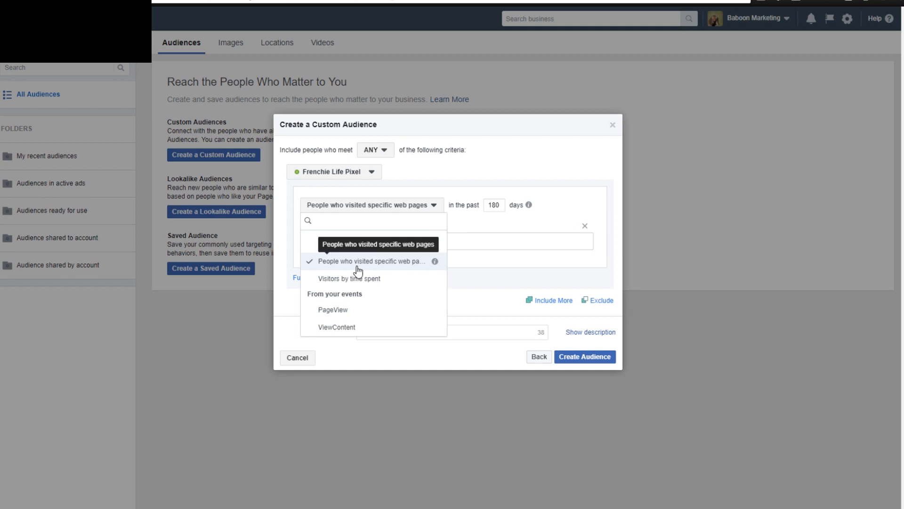
pyautogui.click(404, 264)
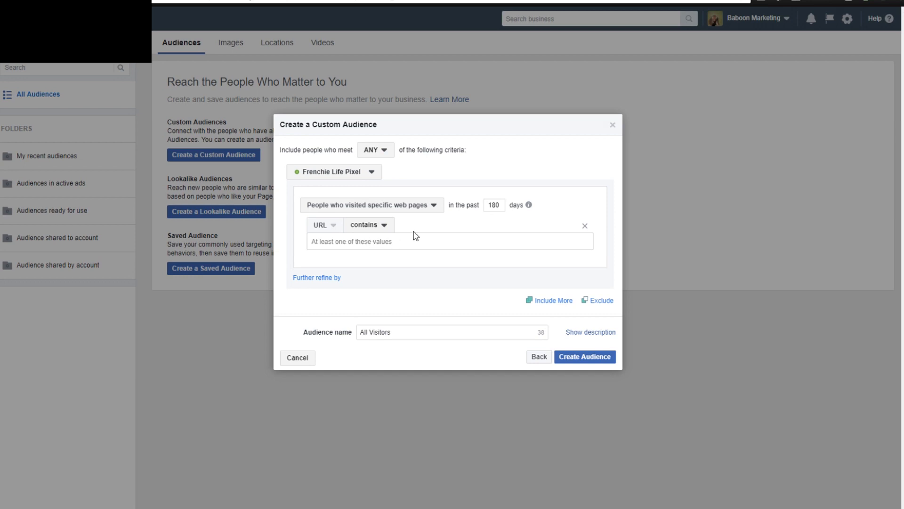
# Base the audience on visitors by time spent, keeping the Top 25% option.
pyautogui.click(423, 207)
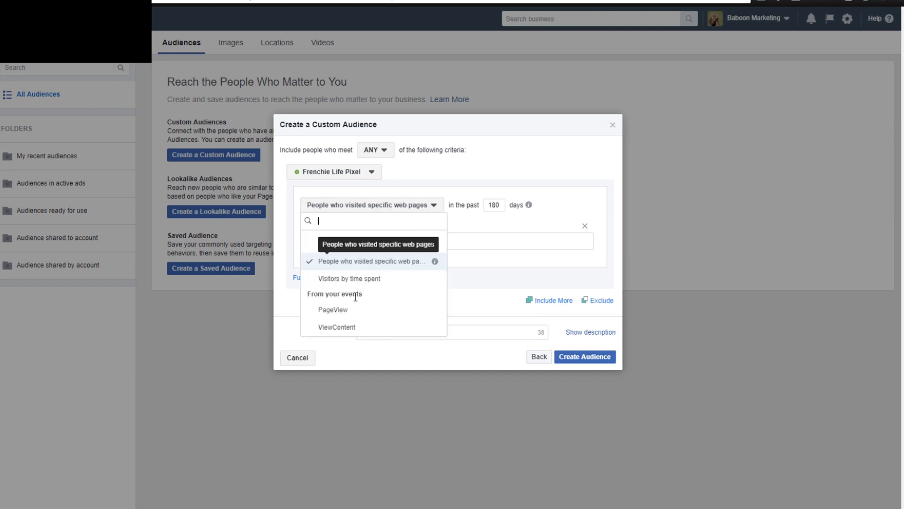
pyautogui.click(338, 283)
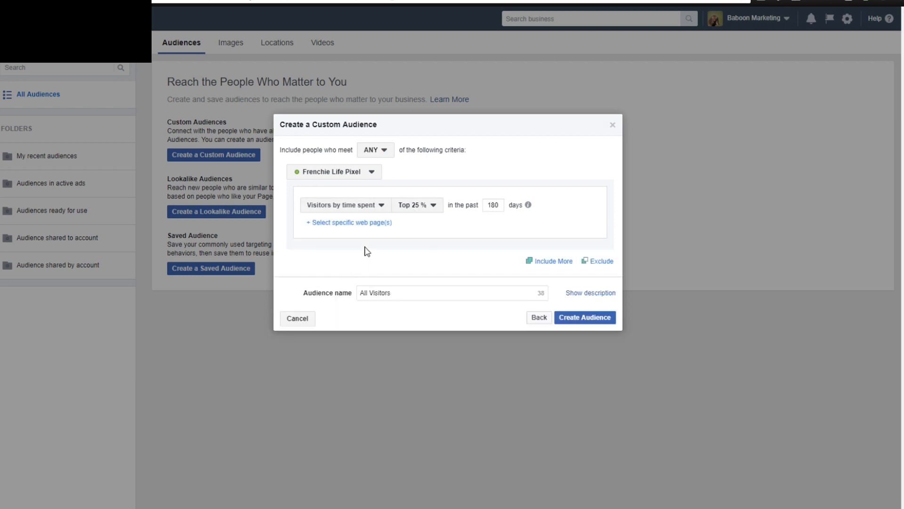
pyautogui.click(414, 207)
pyautogui.click(414, 208)
pyautogui.click(362, 210)
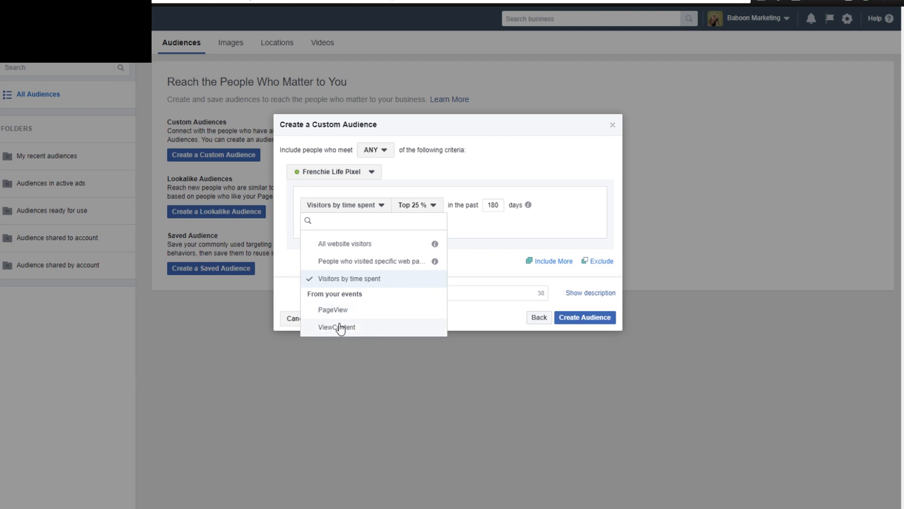
pyautogui.click(349, 185)
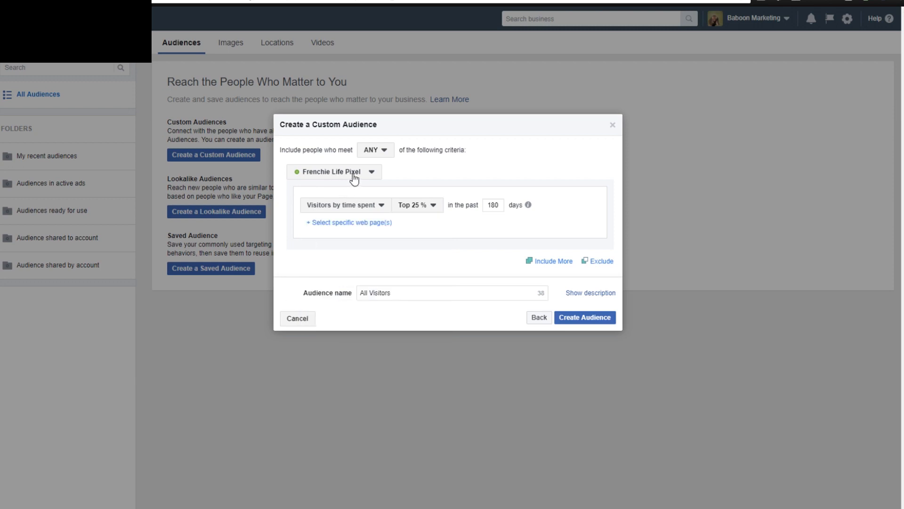
# Base the audience on all website visitors, keeping the 180-day window.
pyautogui.click(375, 211)
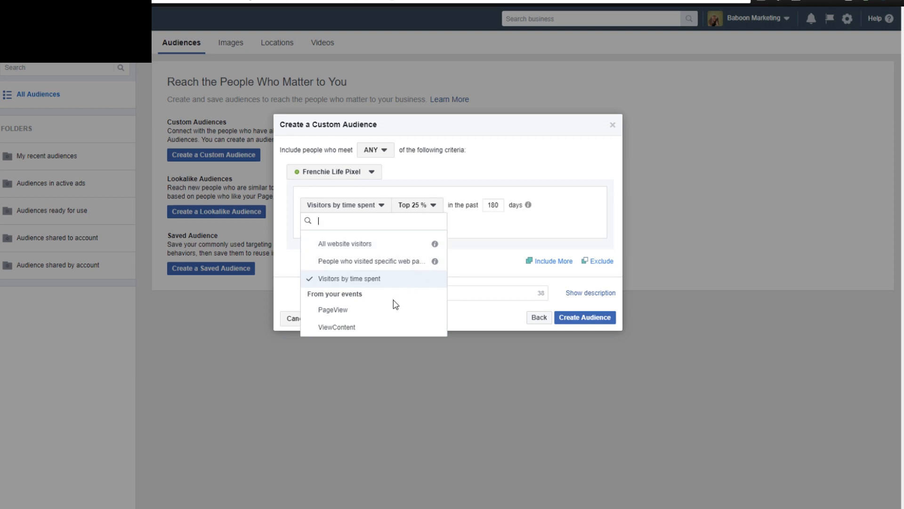
pyautogui.click(473, 227)
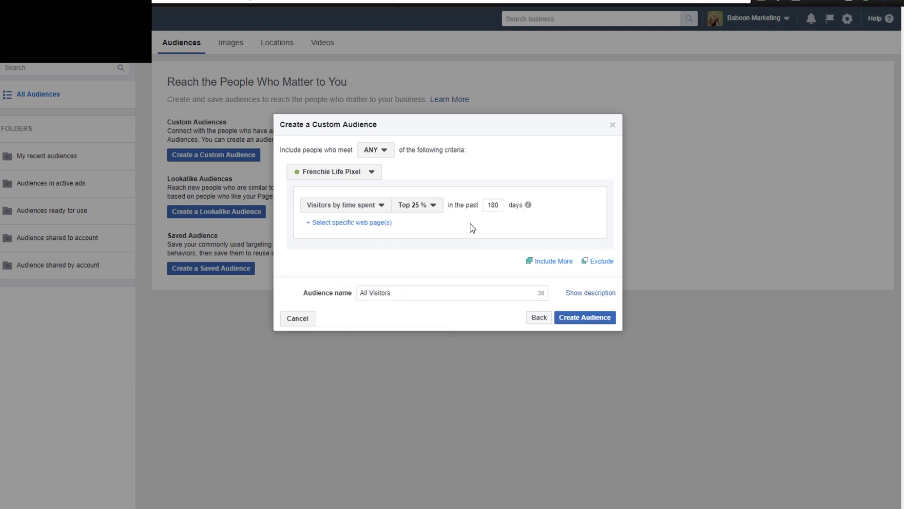
pyautogui.click(371, 208)
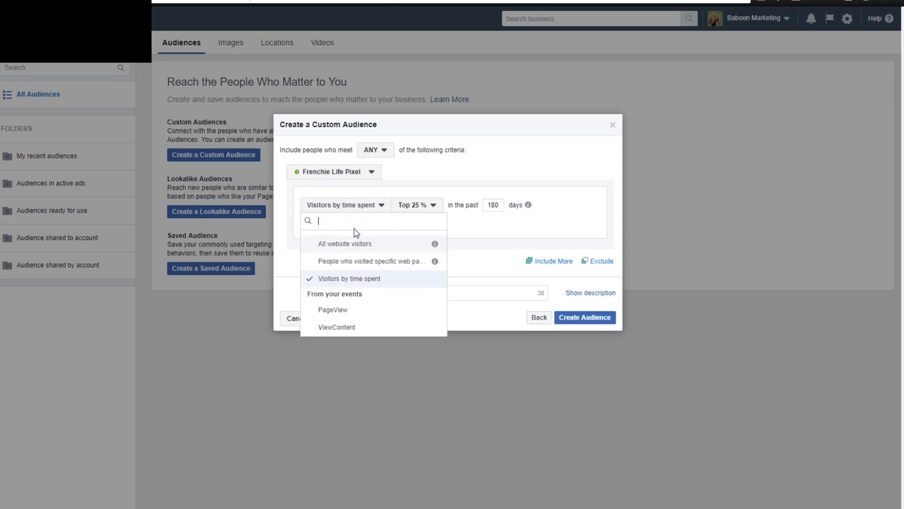
pyautogui.click(354, 245)
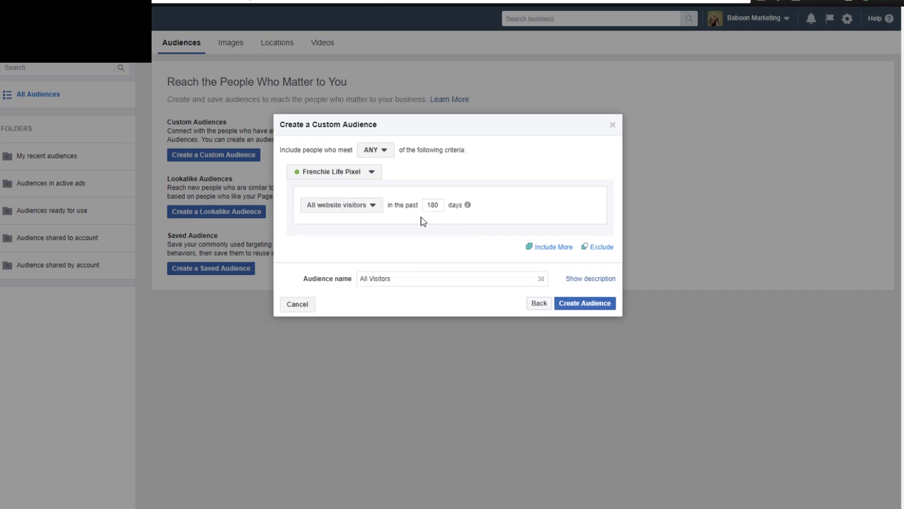
pyautogui.click(375, 206)
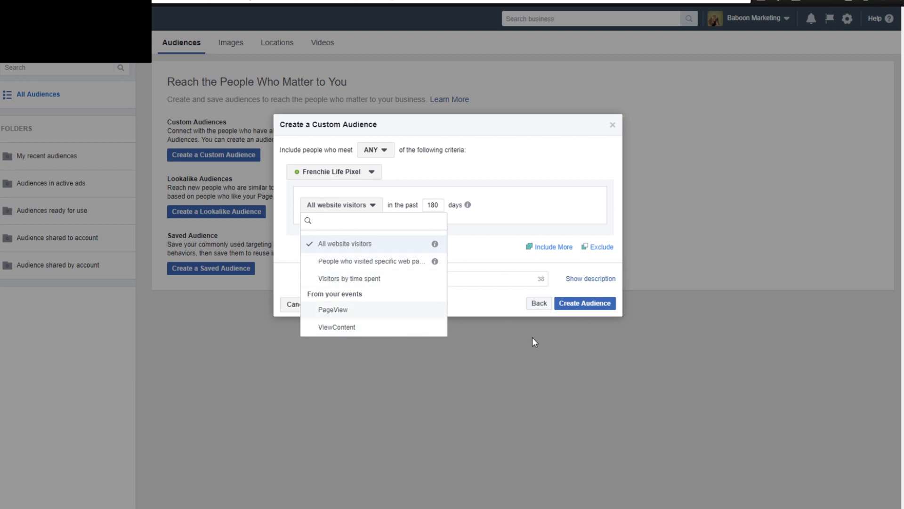
pyautogui.click(479, 244)
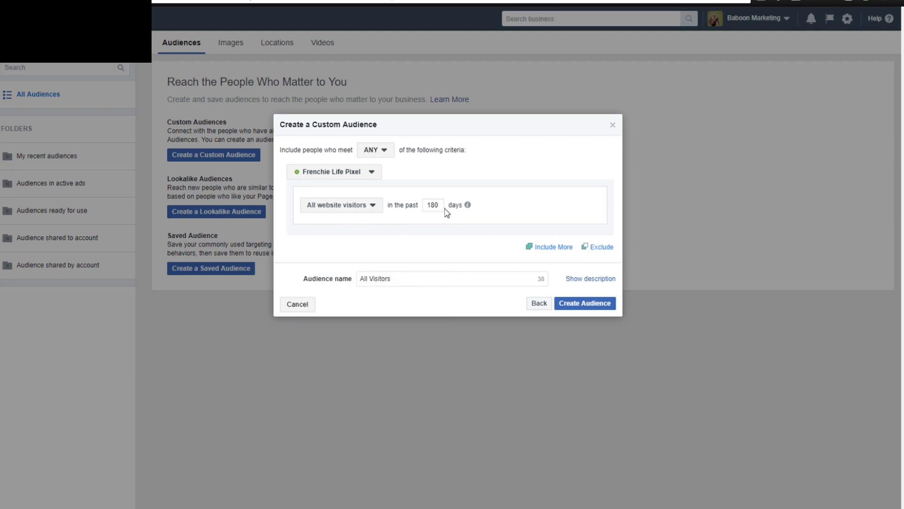
pyautogui.moveTo(438, 205); pyautogui.dragTo(425, 207)
pyautogui.click(424, 225)
# Try including a second group of all website visitors from the past 30 days, and remove that group again.
pyautogui.click(556, 253)
pyautogui.click(348, 266)
pyautogui.click(432, 238)
pyautogui.click(359, 302)
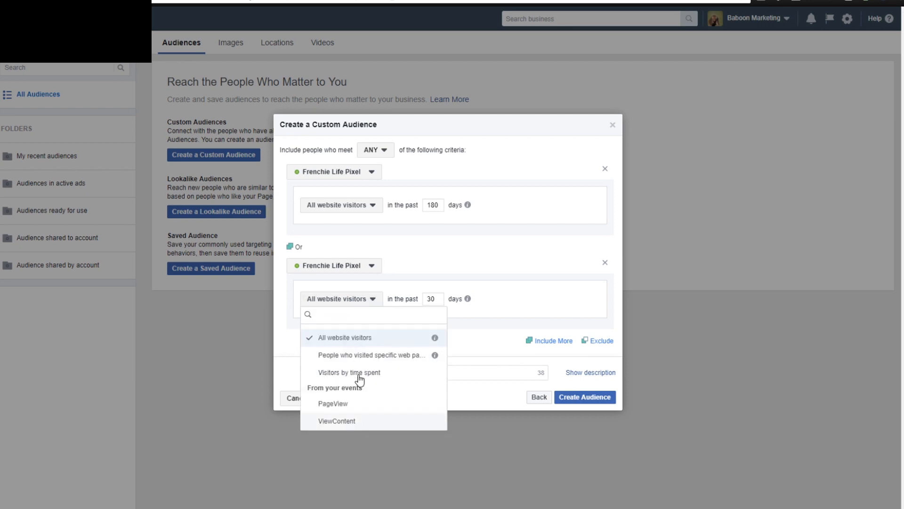
pyautogui.click(499, 353)
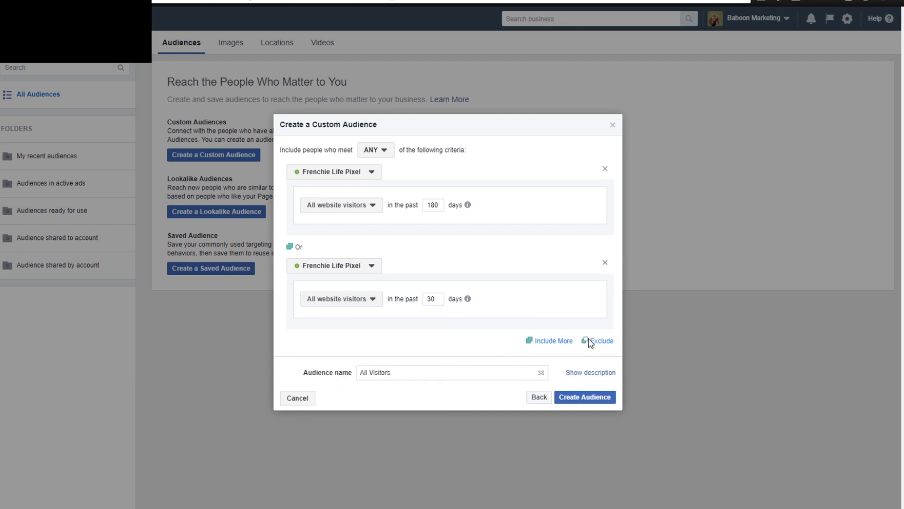
pyautogui.click(606, 263)
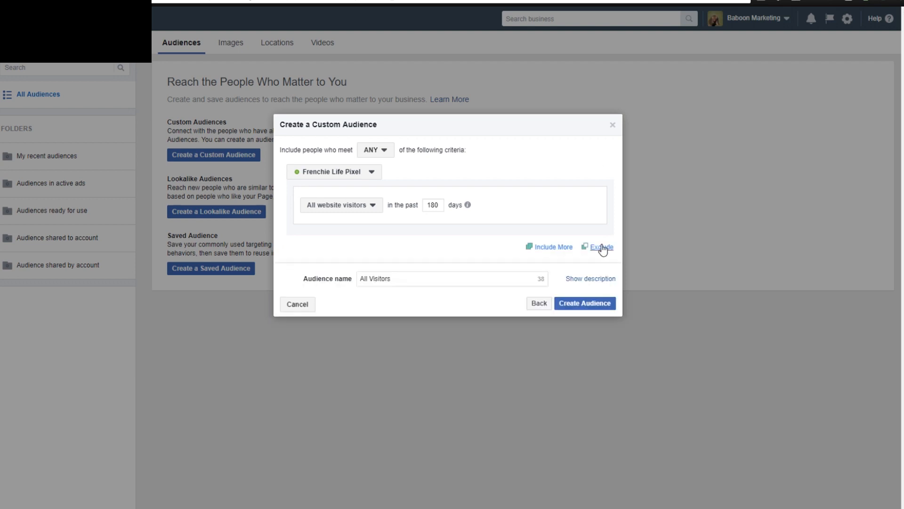
# Try excluding all website visitors from the past 30 days, and remove the exclusion again.
pyautogui.click(602, 246)
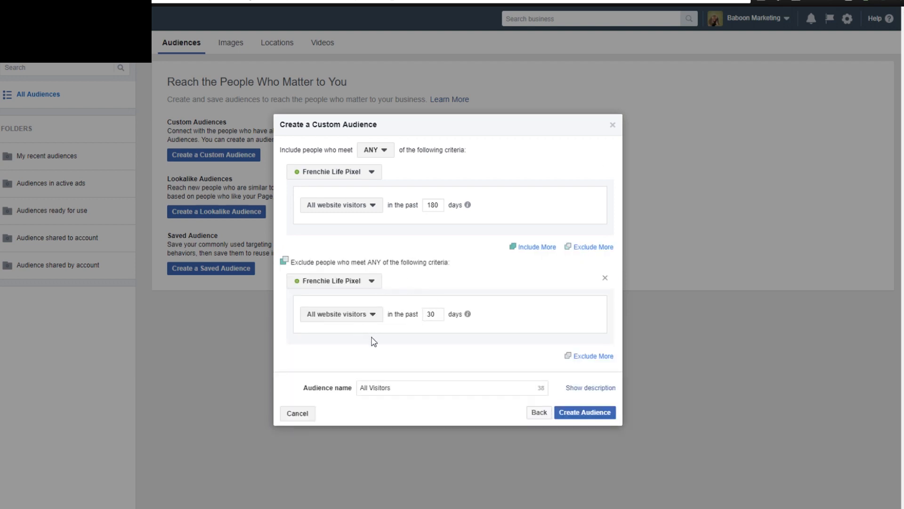
pyautogui.moveTo(468, 313)
pyautogui.click(605, 277)
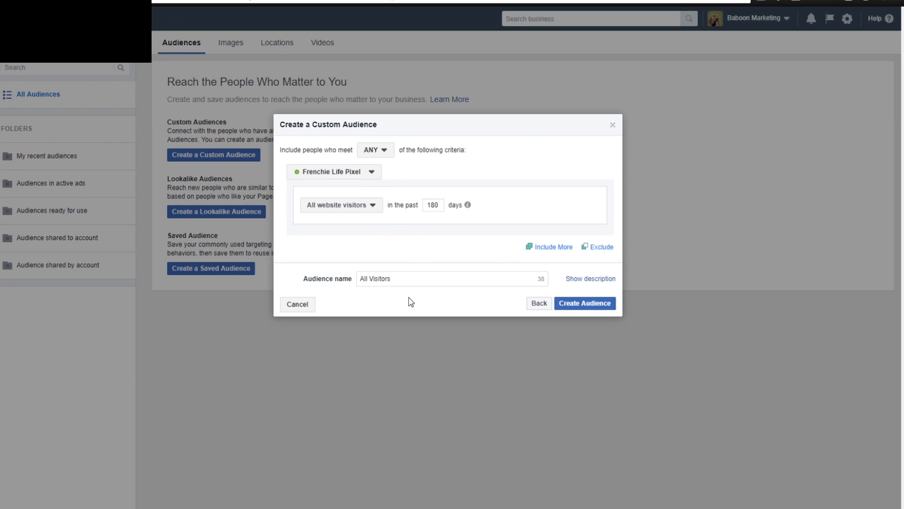
# Create the All Visitors custom audience from the current criteria.
pyautogui.click(587, 304)
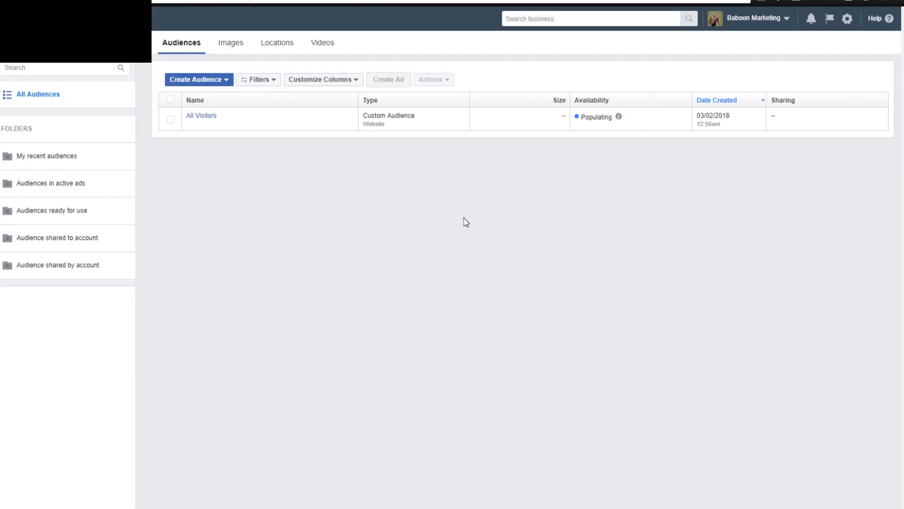
pyautogui.moveTo(599, 114)
# Start another Custom Audience based on website traffic.
pyautogui.moveTo(202, 124)
pyautogui.click(195, 81)
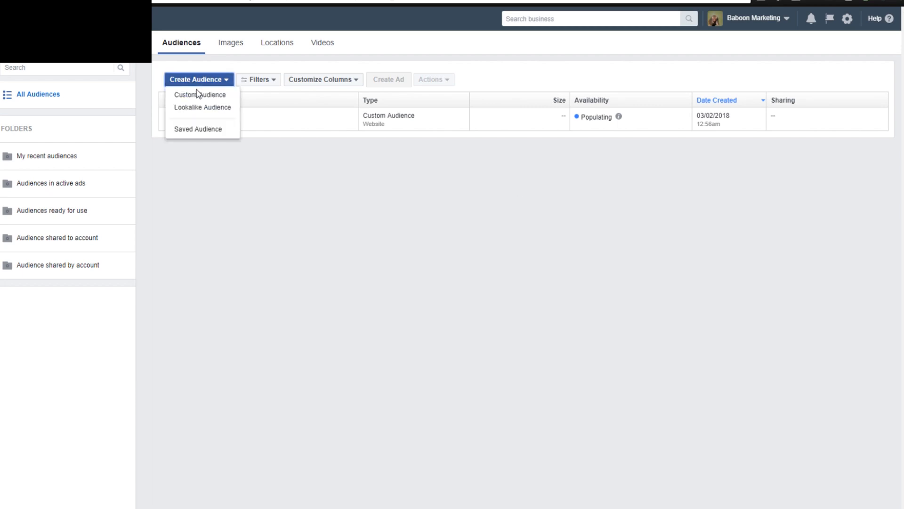
pyautogui.click(198, 94)
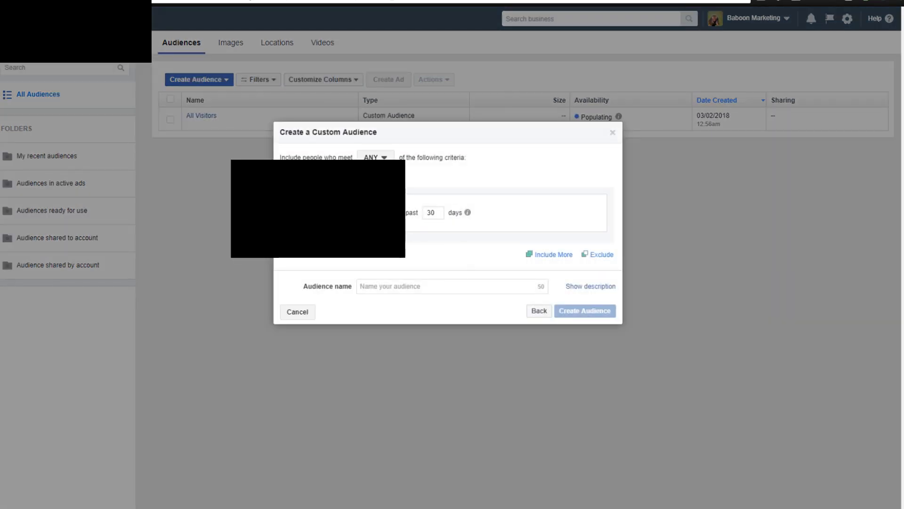